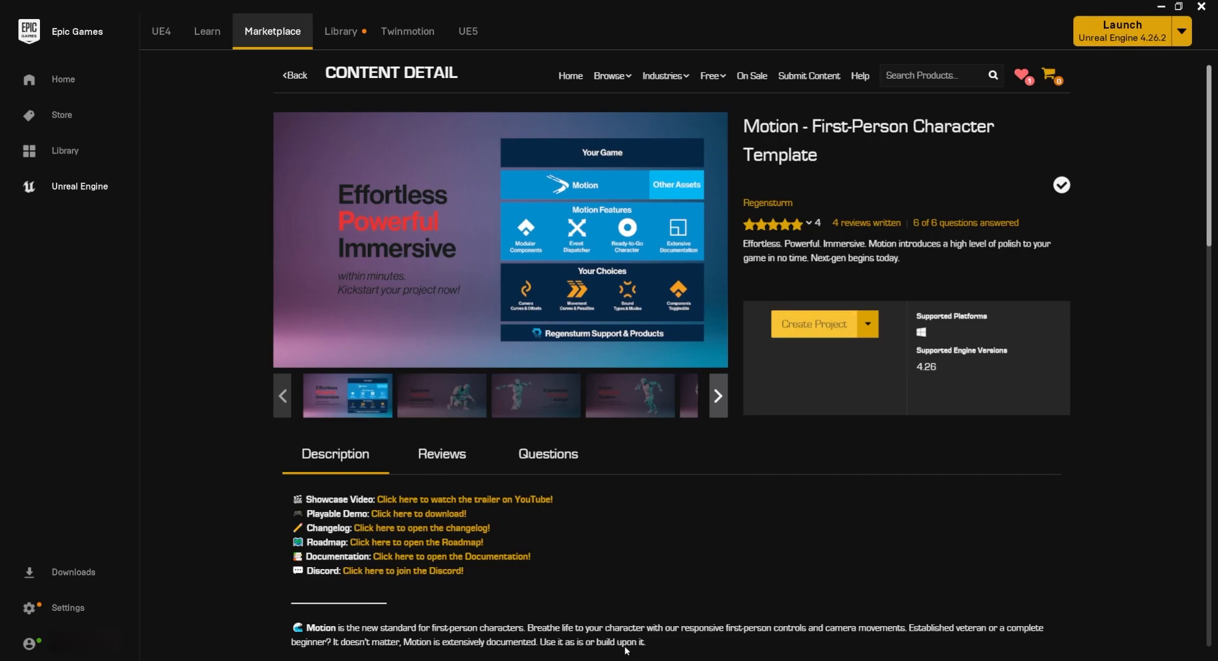
Start creating a project from the Motion - First-Person Character Template on its Marketplace page
click(799, 336)
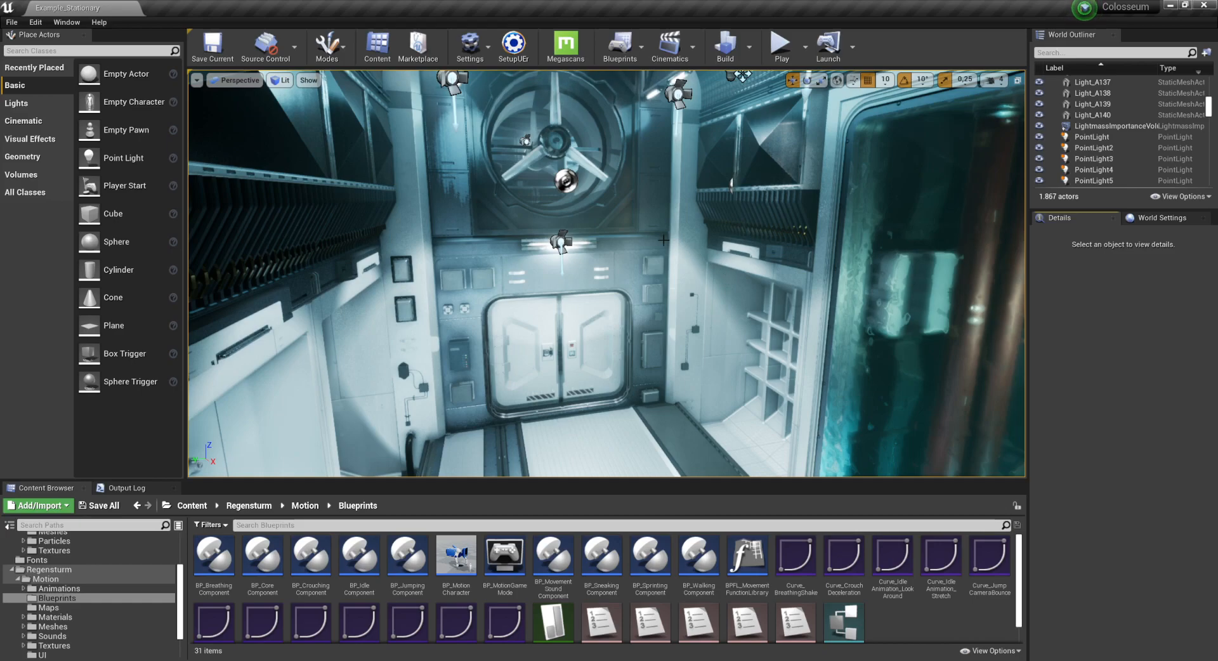
Check the default game mode and pawn class in the Maps & Modes project settings, and close the settings
click(470, 47)
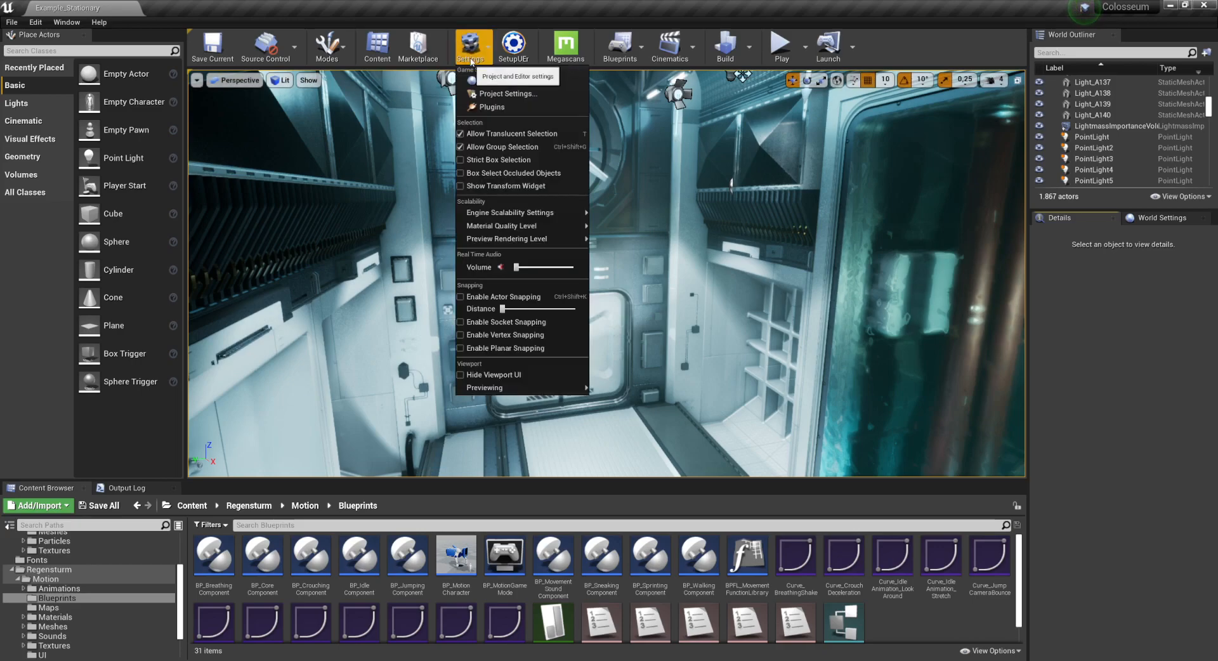
click(480, 93)
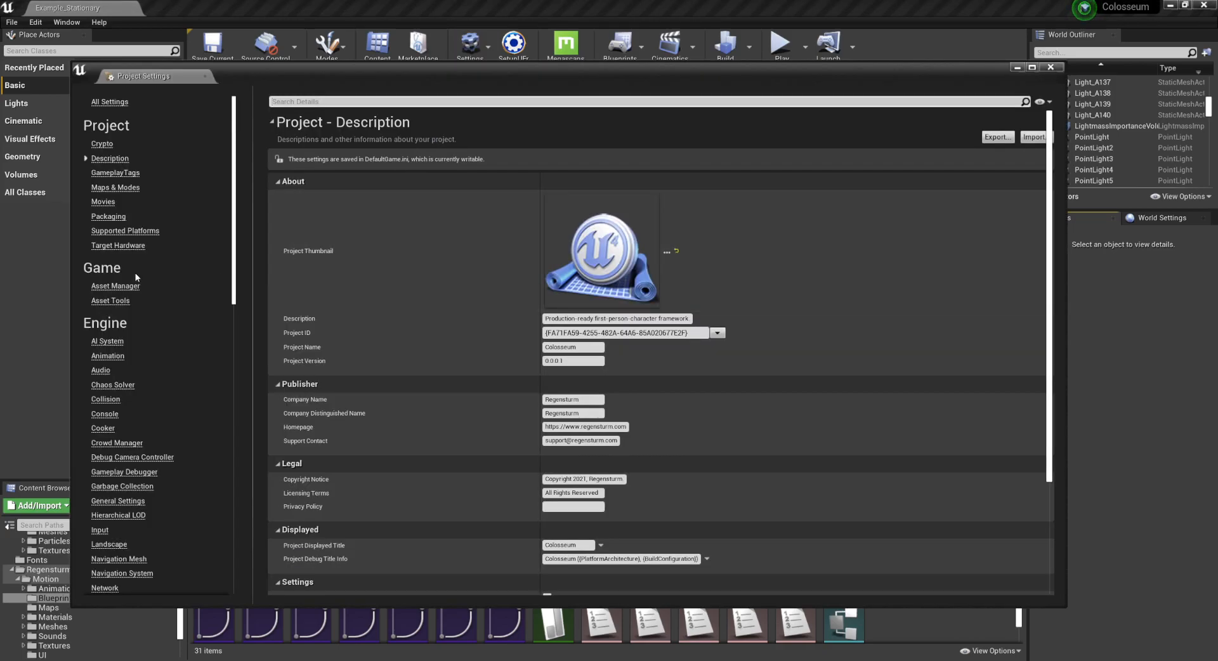
click(118, 189)
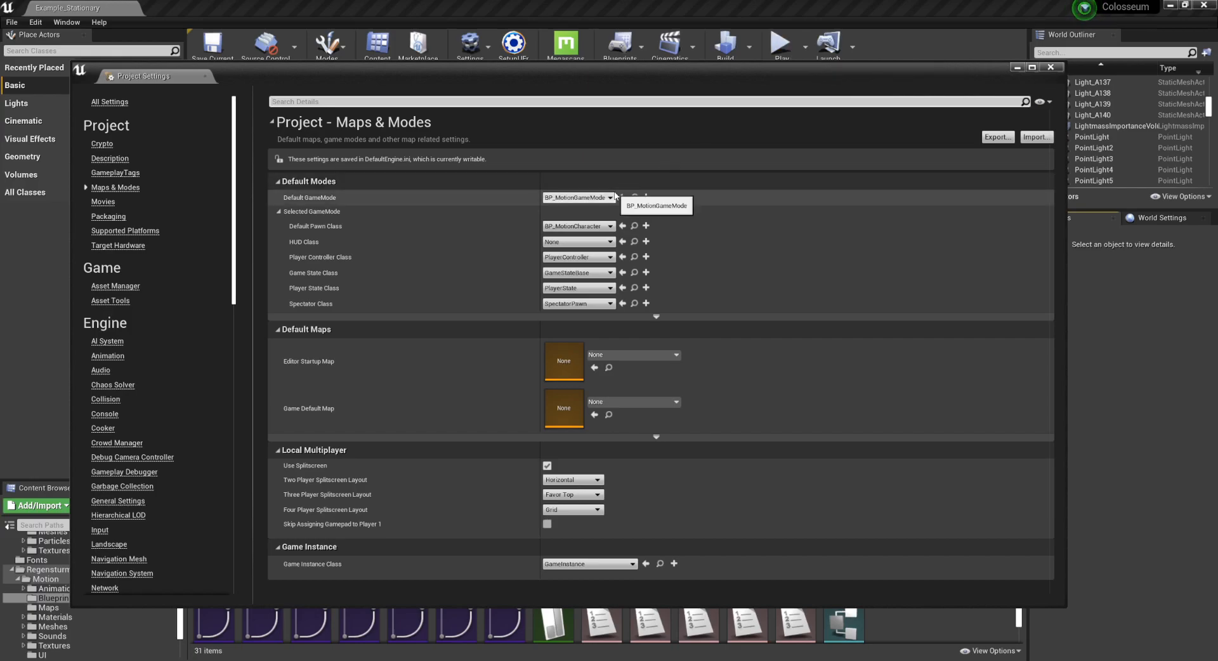
click(1051, 67)
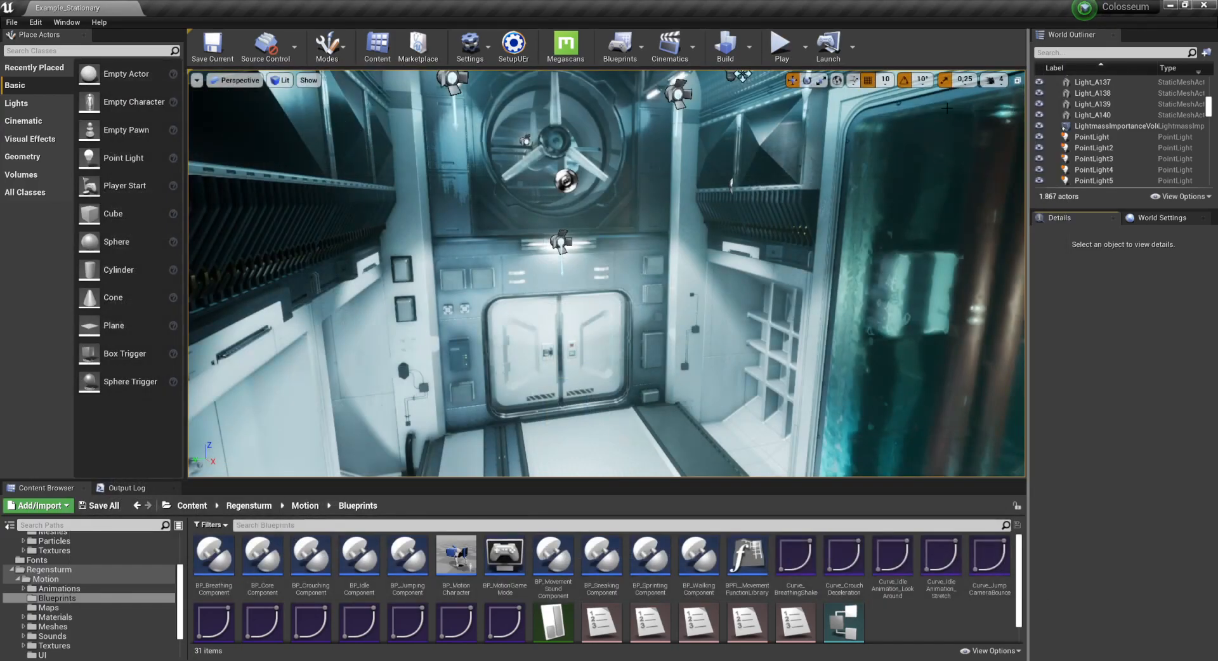
Place a Player Start on the corridor floor in front of the white double doors
right_drag(604, 170, 609, 215)
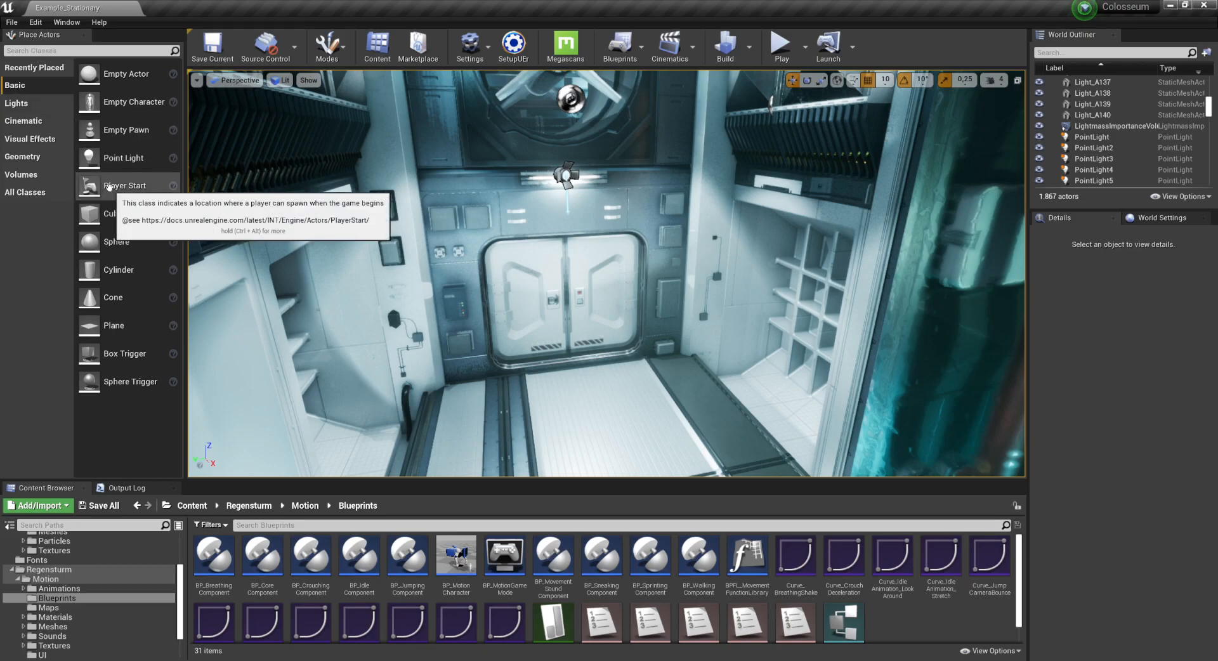
drag(109, 186, 580, 349)
mouse_move(580, 349)
right_down()
mouse_move(558, 368)
mouse_move(549, 359)
mouse_move(628, 365)
mouse_move(520, 355)
mouse_move(603, 362)
mouse_move(571, 393)
mouse_move(576, 368)
right_up()
key(w)
key(d)
key(a)
key(s)
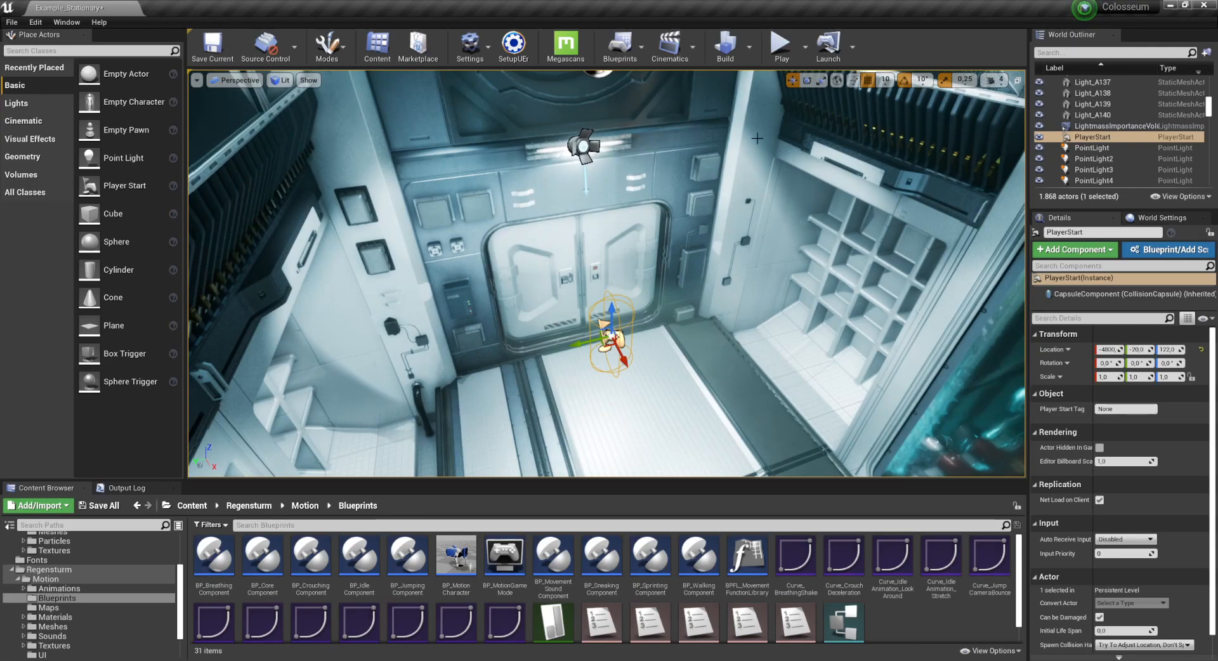
Play the level and walk the character back and forth along the corridor to test its movement
click(775, 58)
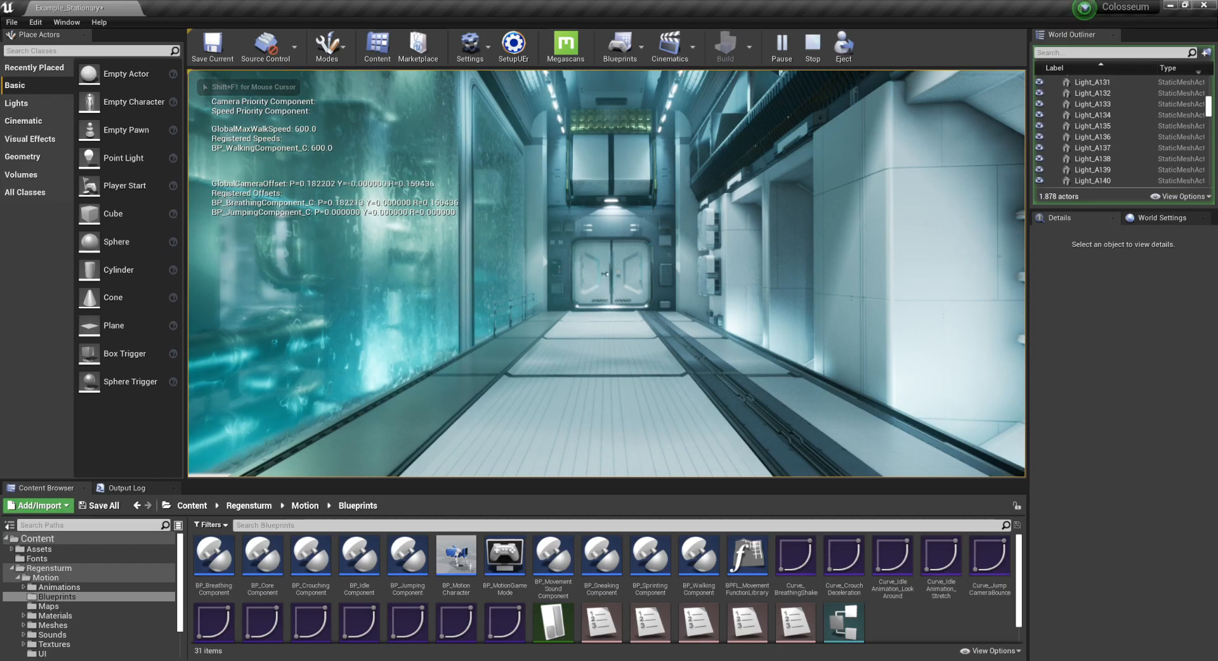
key(w)
key(shift+w)
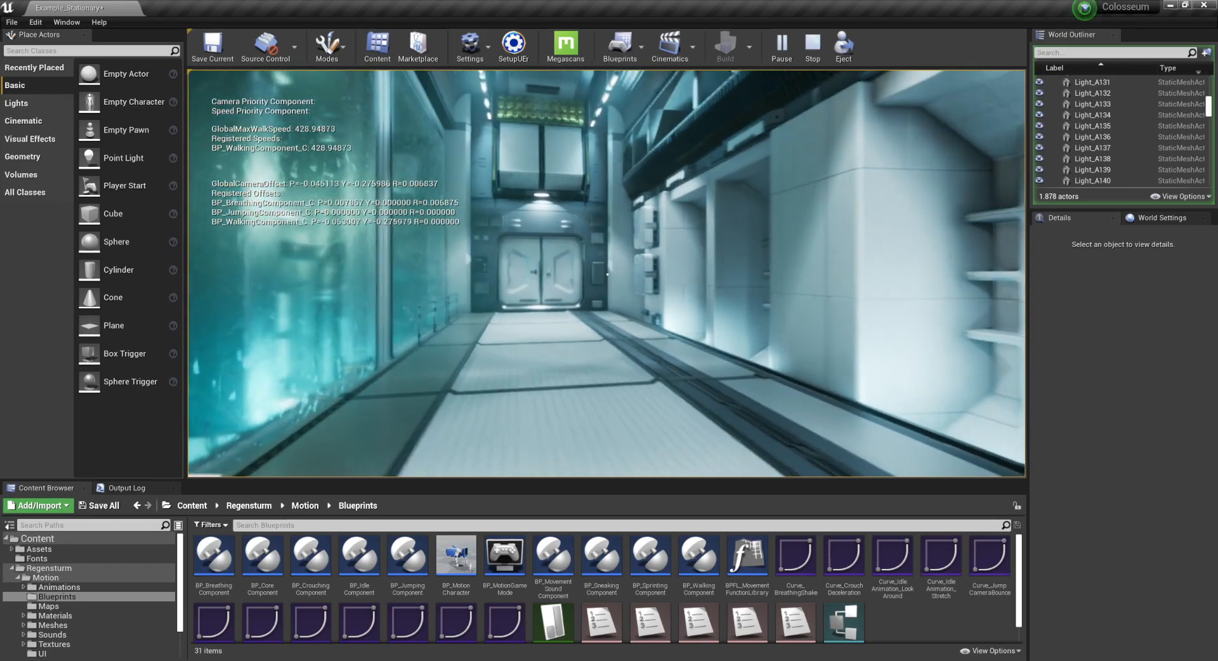
key(w)
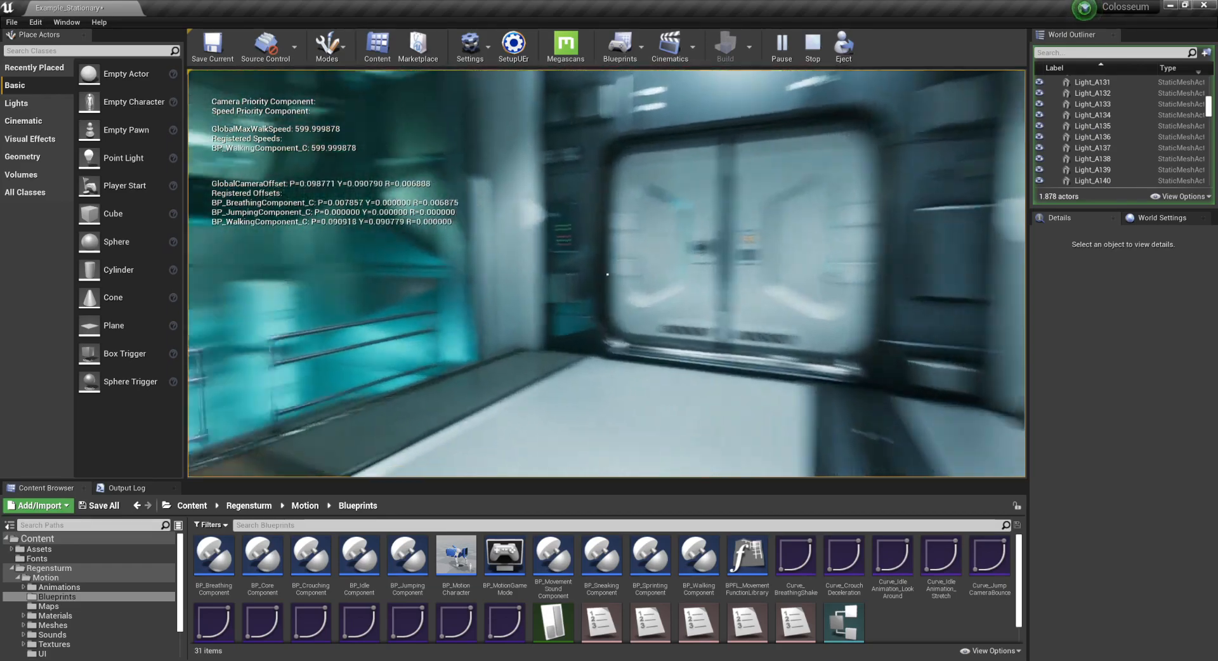
key(w)
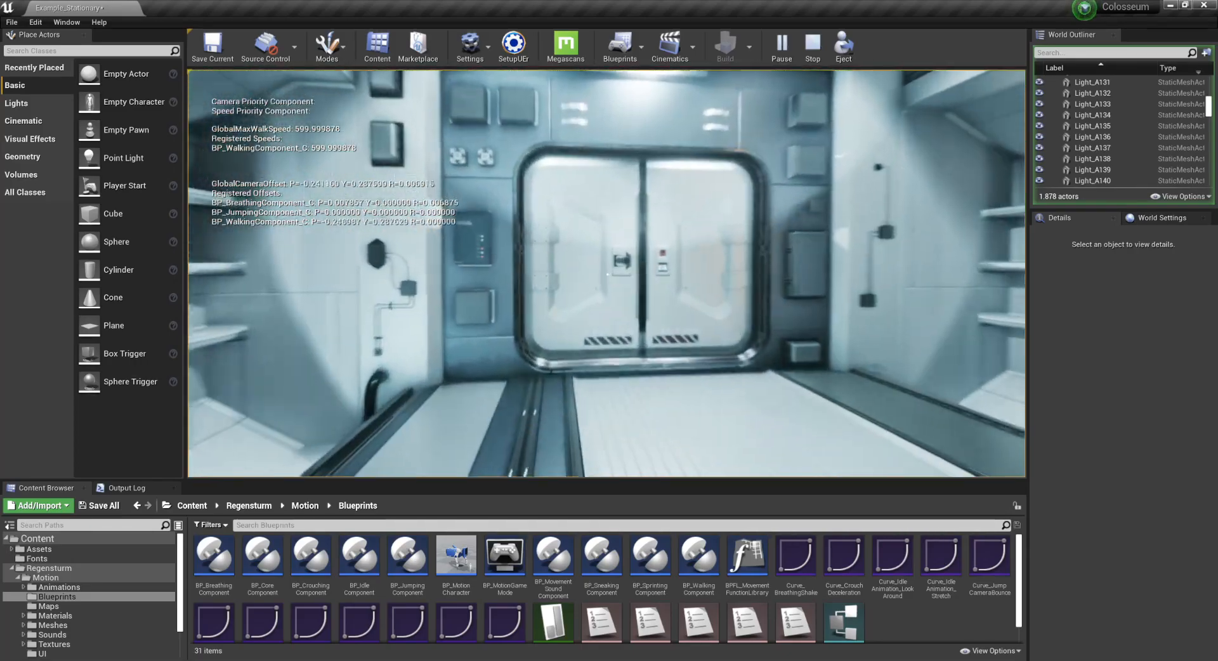
key(w)
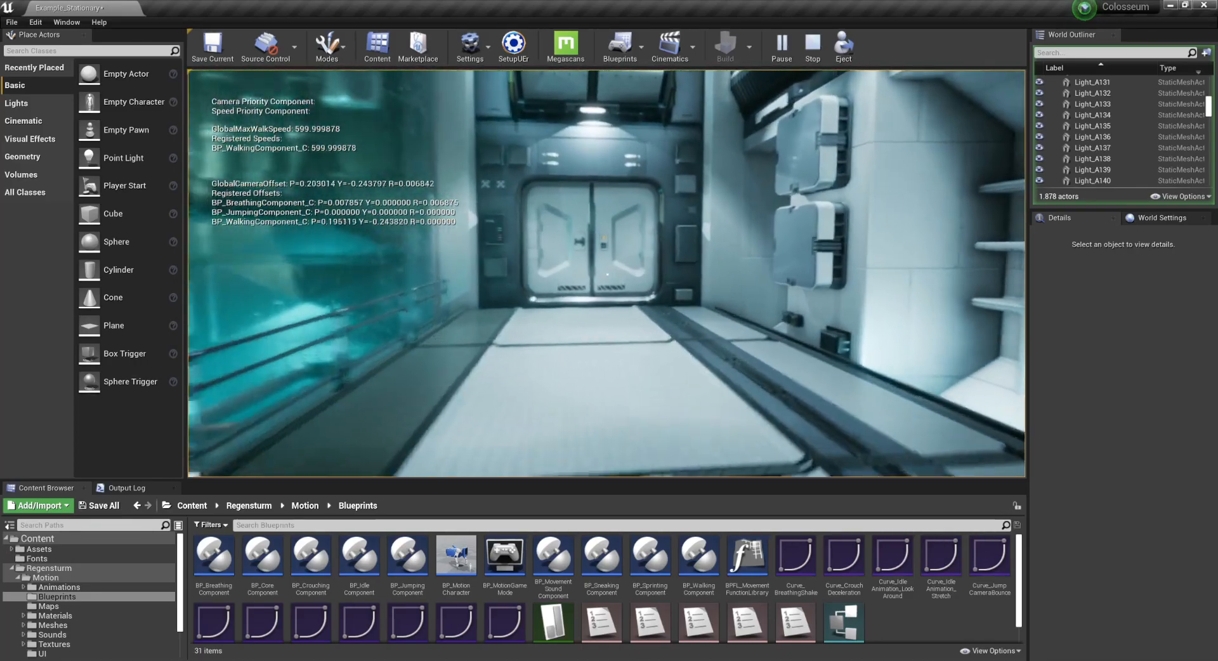
key(w)
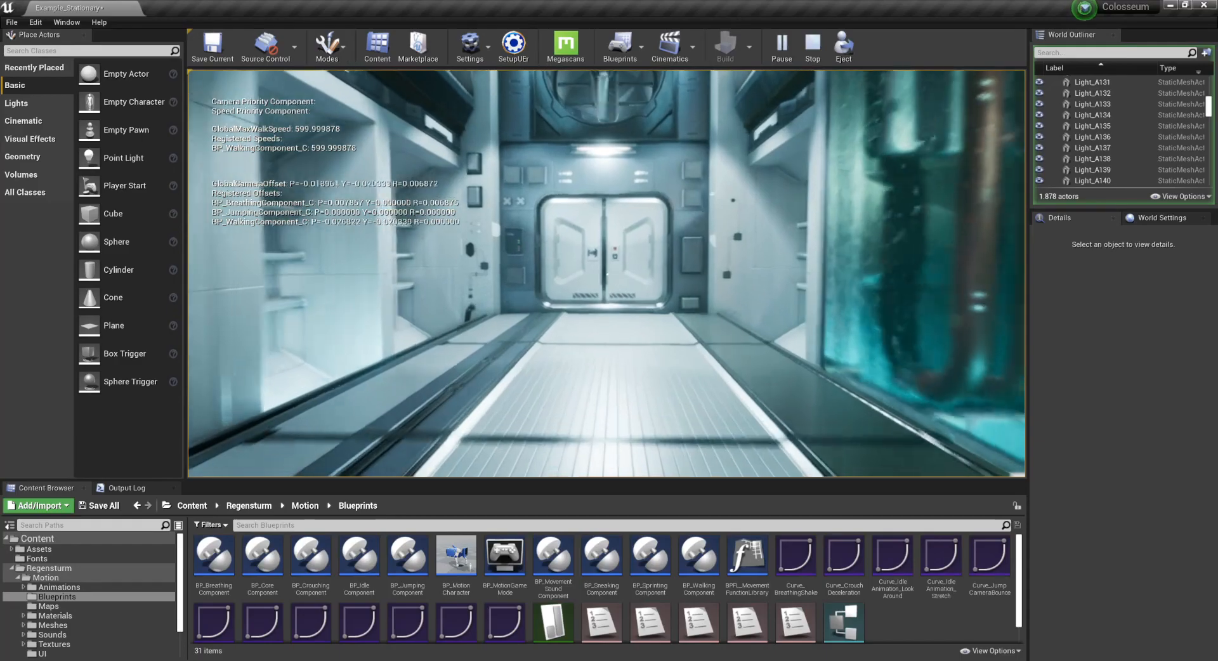
key(w)
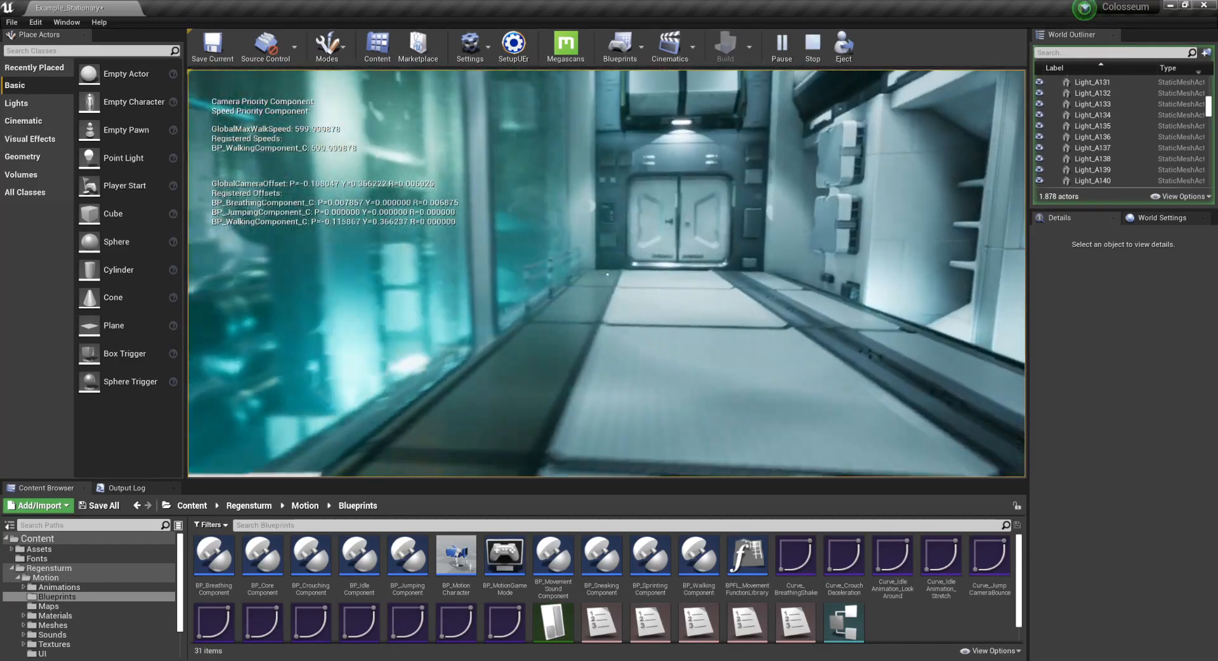
key(s)
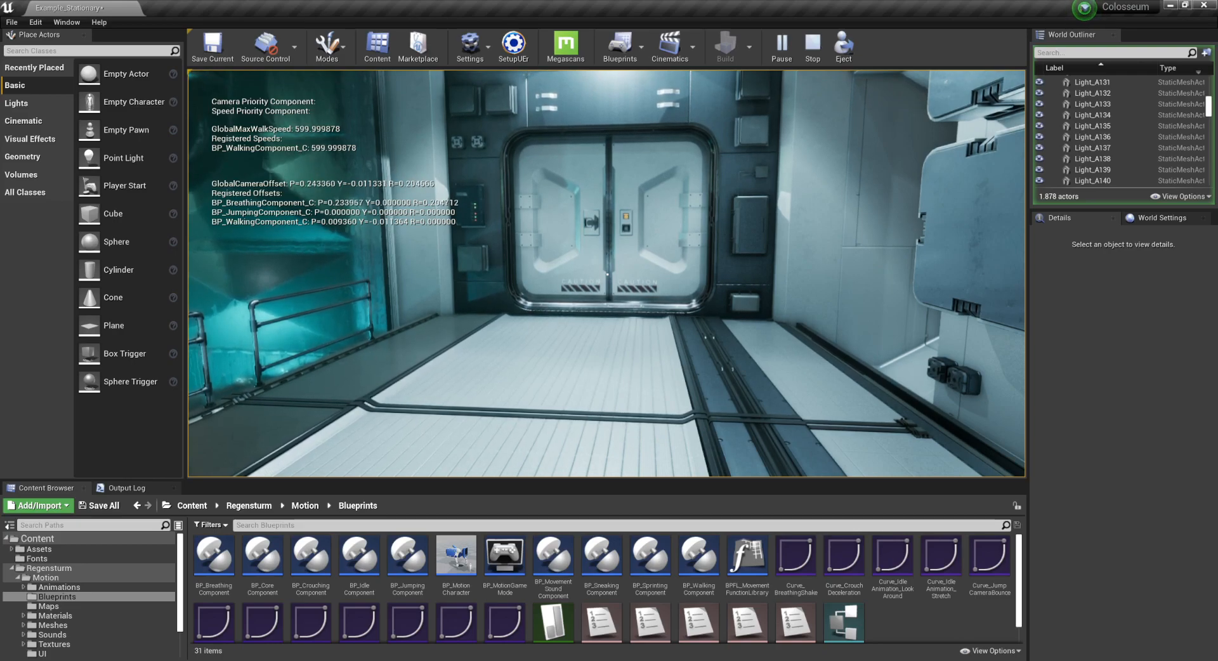
Test jumping, walking and sprinting through the stair and grating areas, and end the play session
key(space)
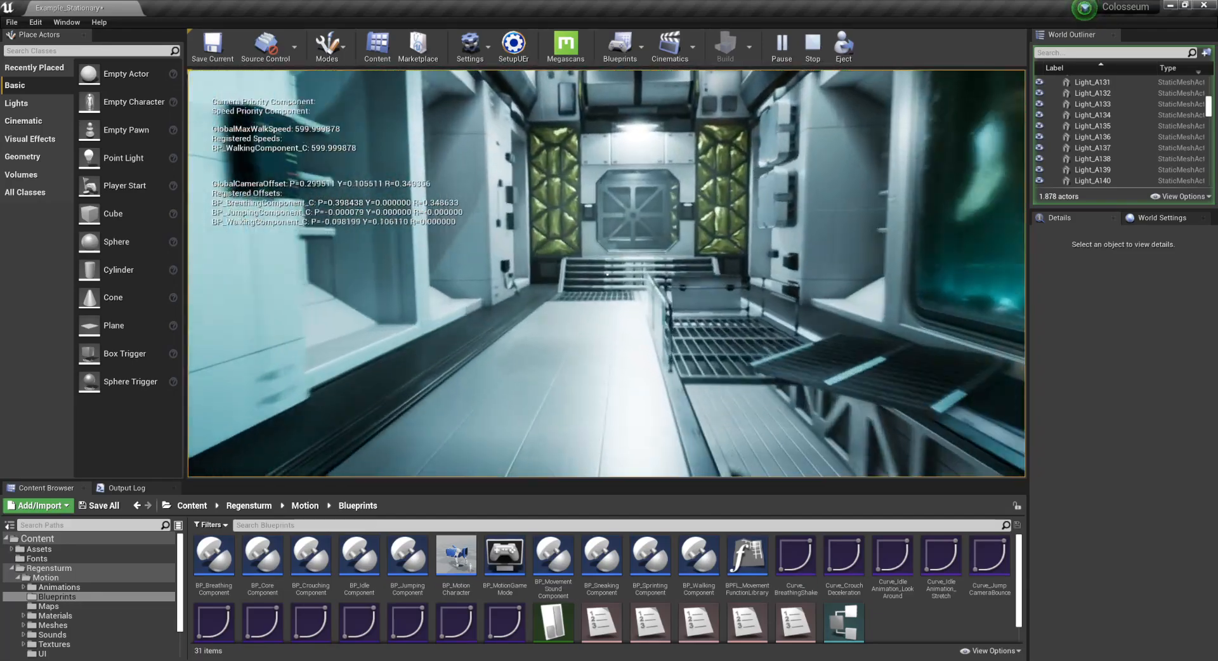
key(w)
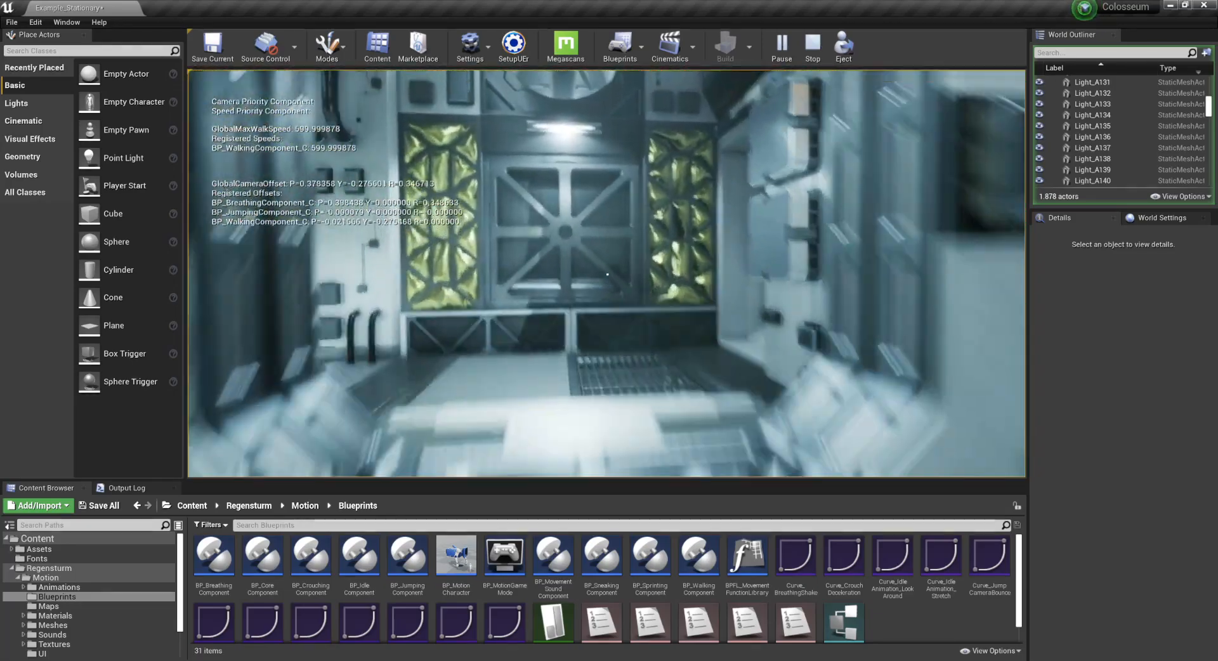
key(w)
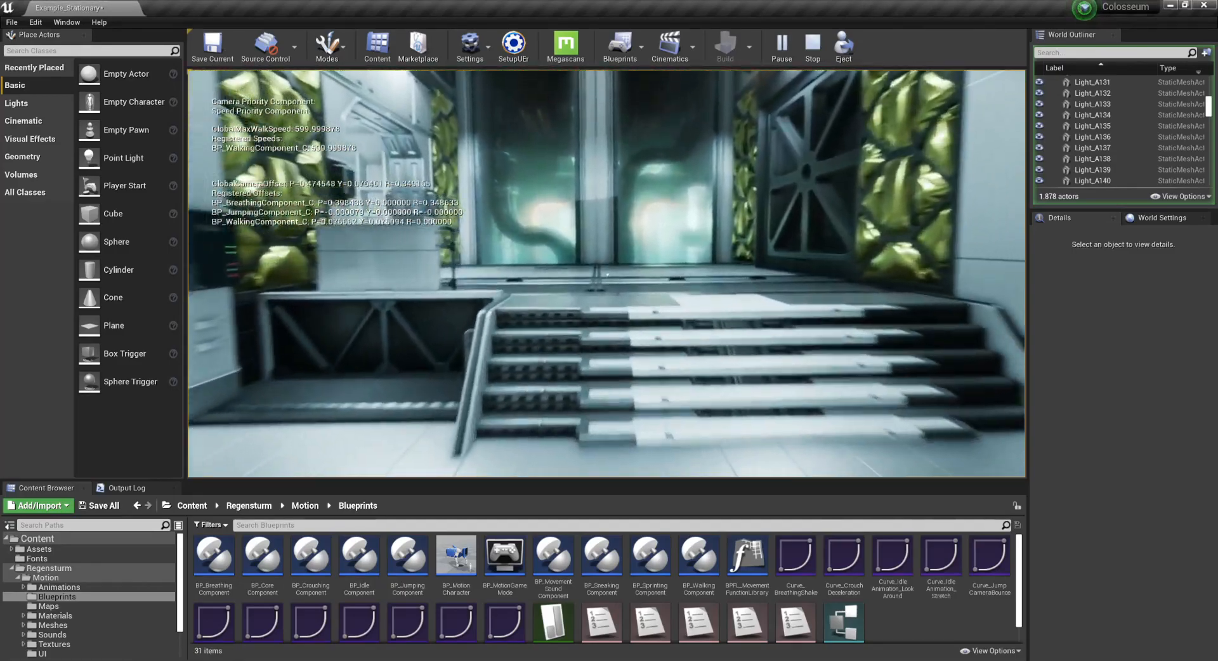
key(w)
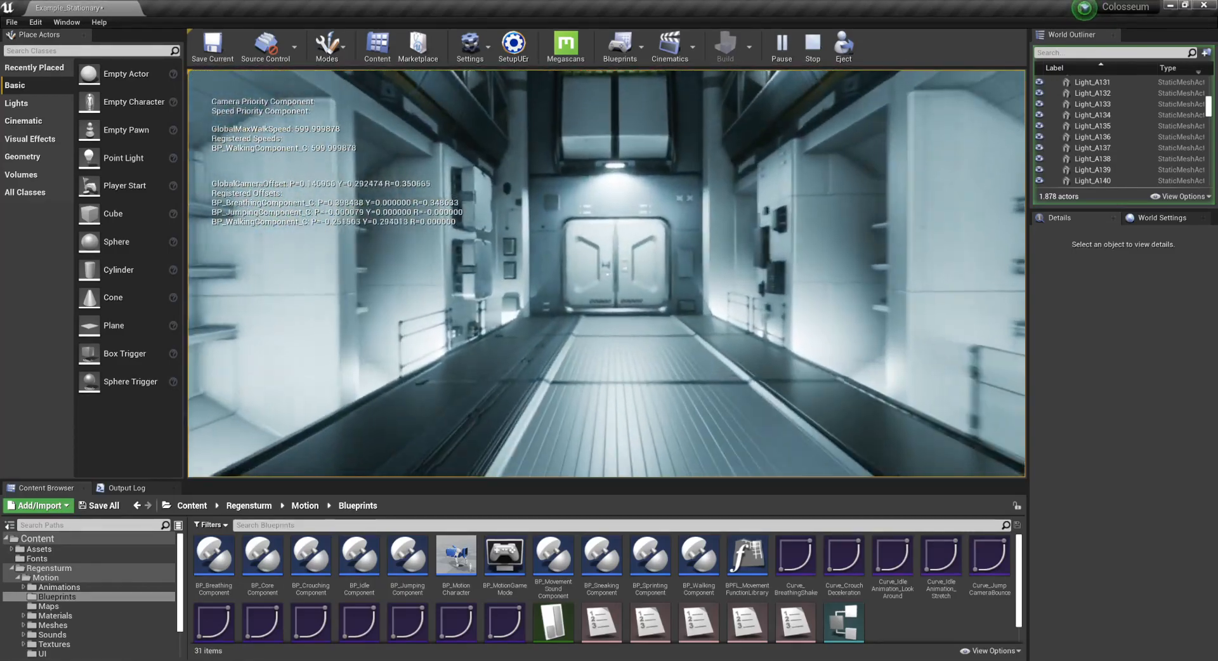
key(w)
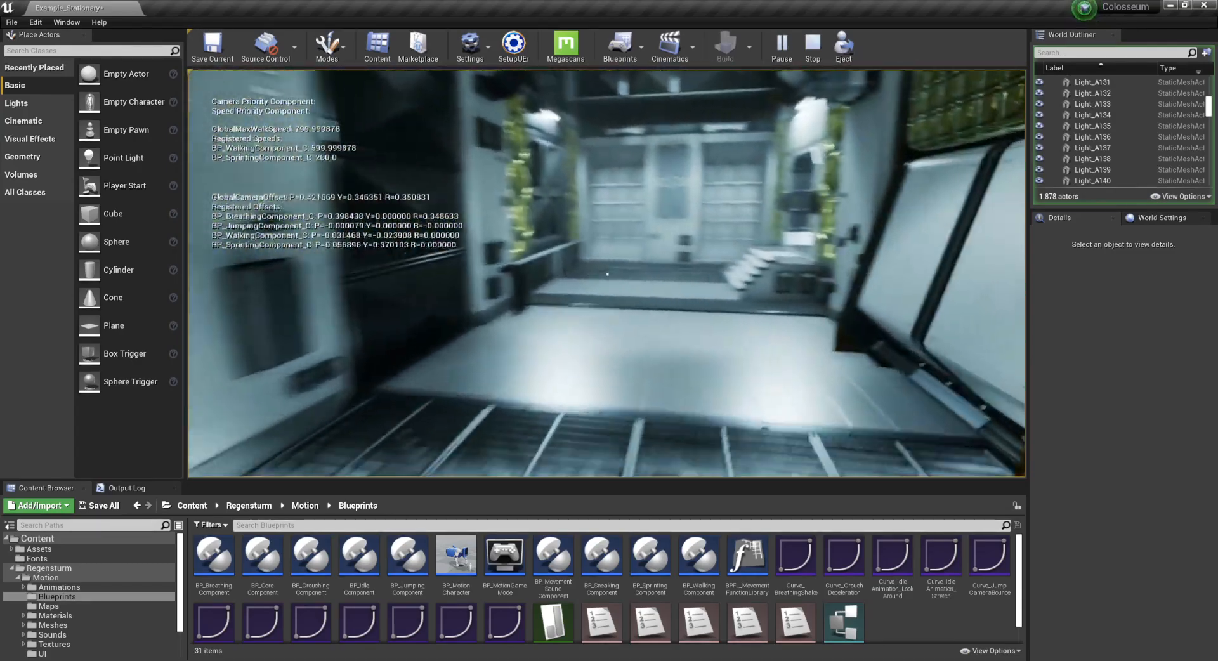
key(shift+w)
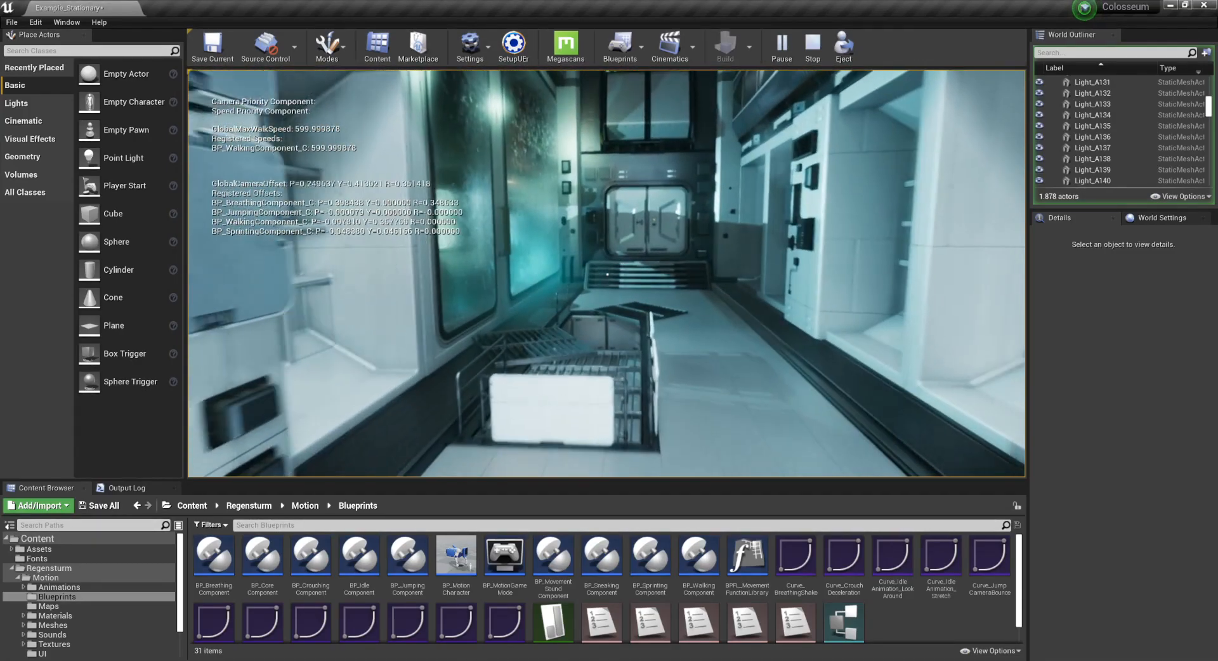
key(Escape)
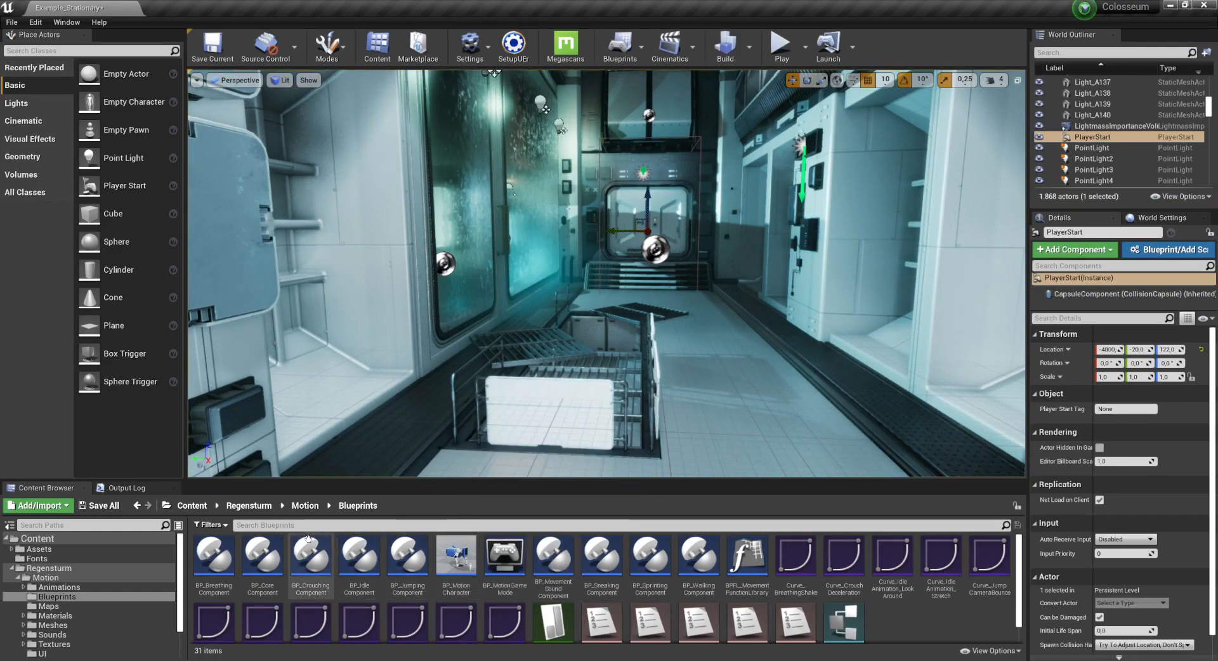
Open the BP_MotionCharacter blueprint and look over its complete Event Graph
mouse_move(462, 557)
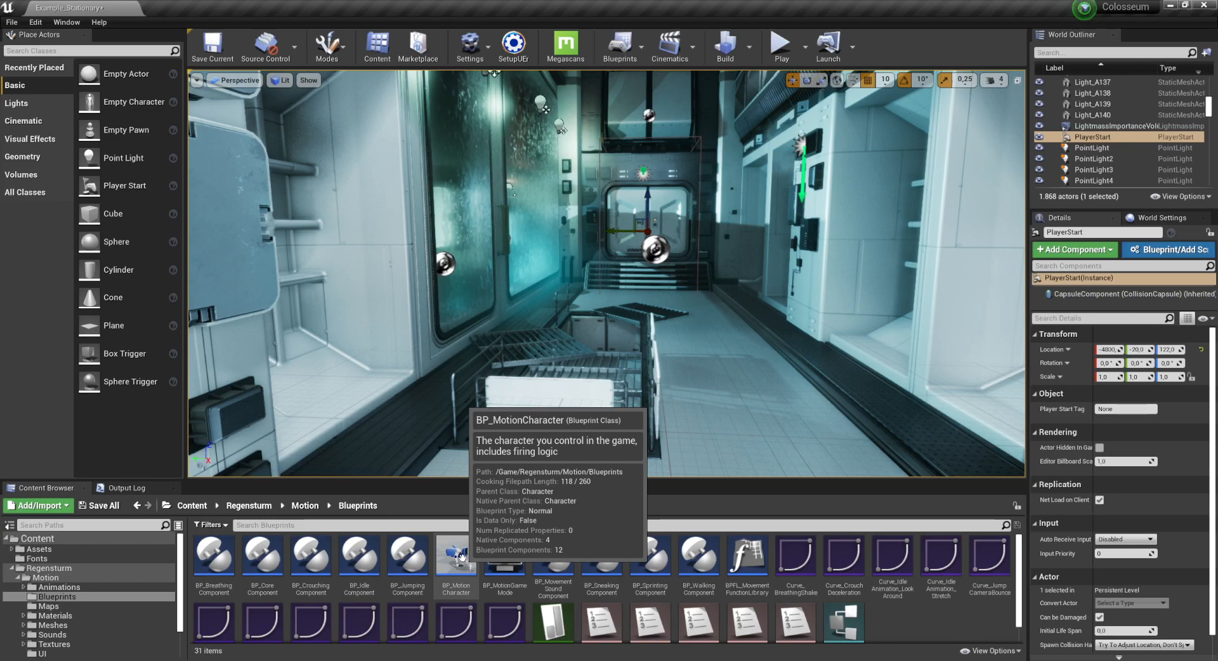
double_click(462, 557)
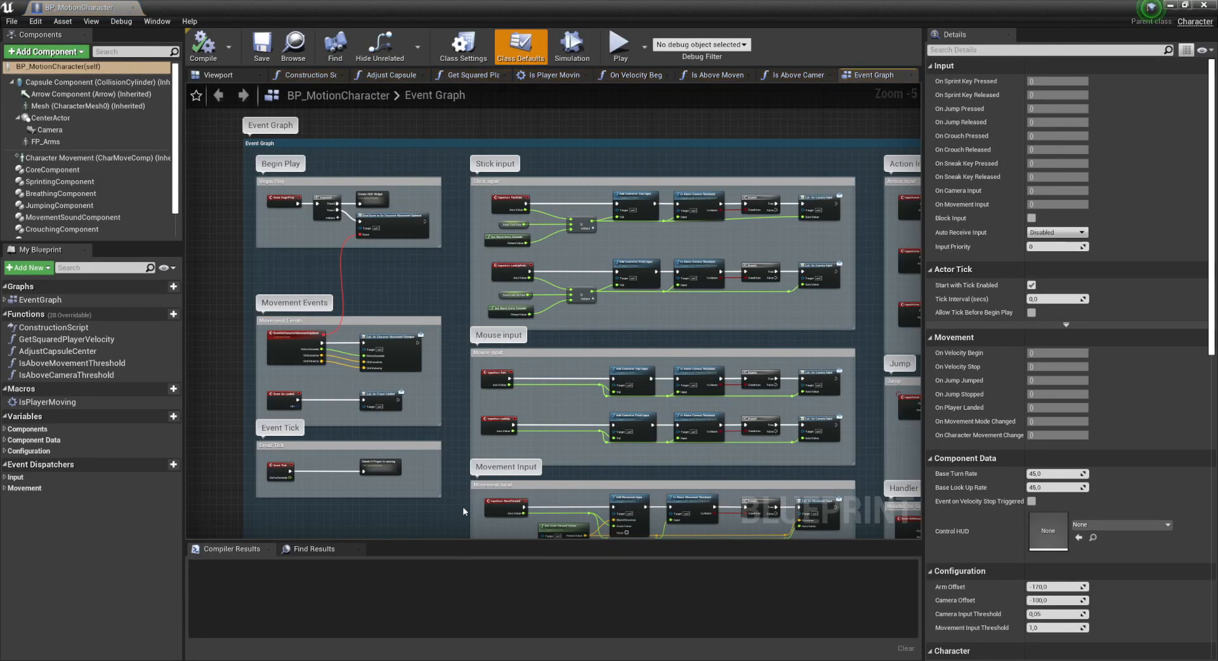
scroll(464, 512, down, 2)
right_drag(464, 512, 412, 381)
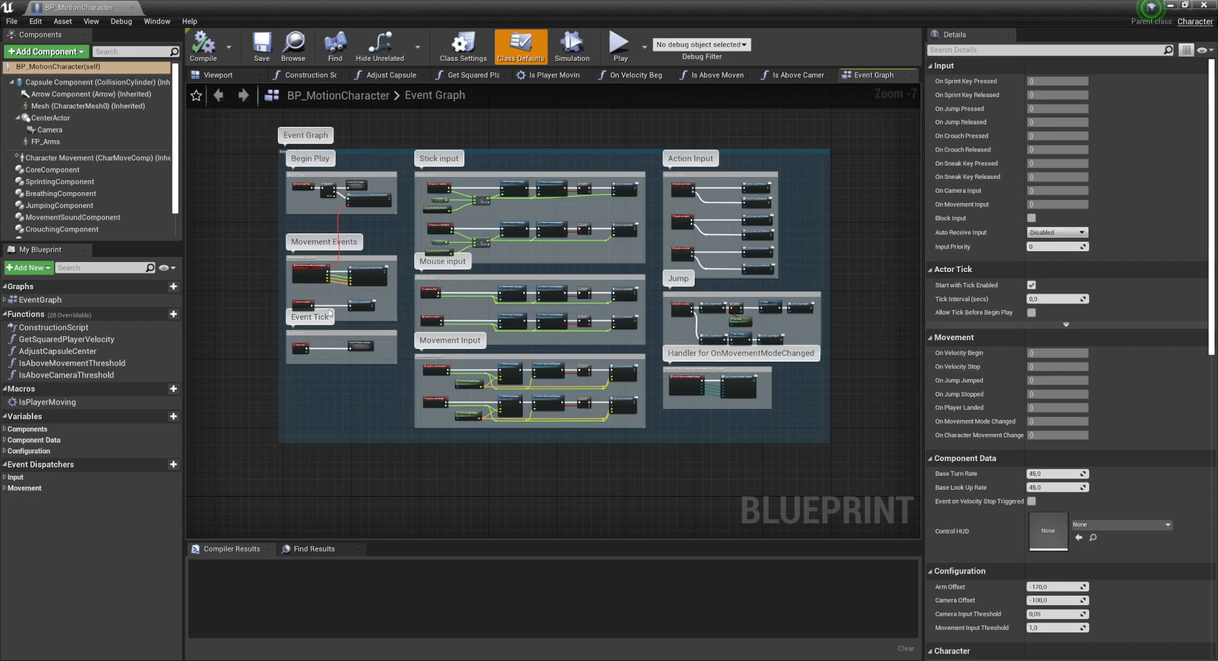
scroll(419, 293, up, 1)
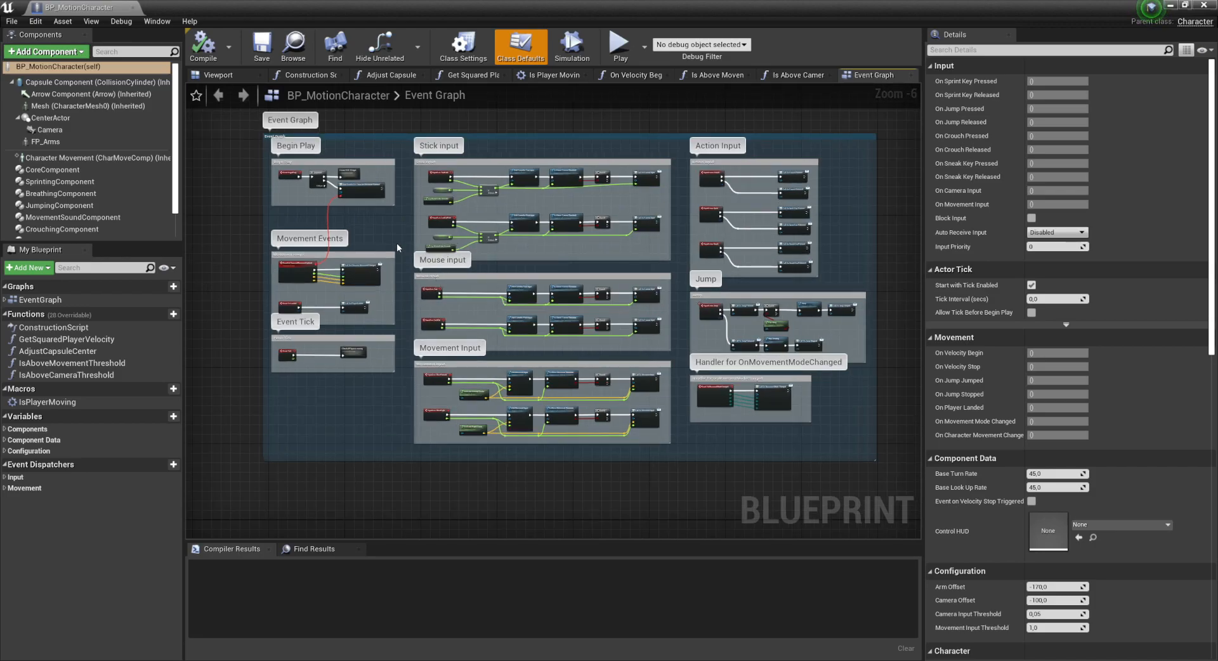
right_drag(398, 242, 376, 265)
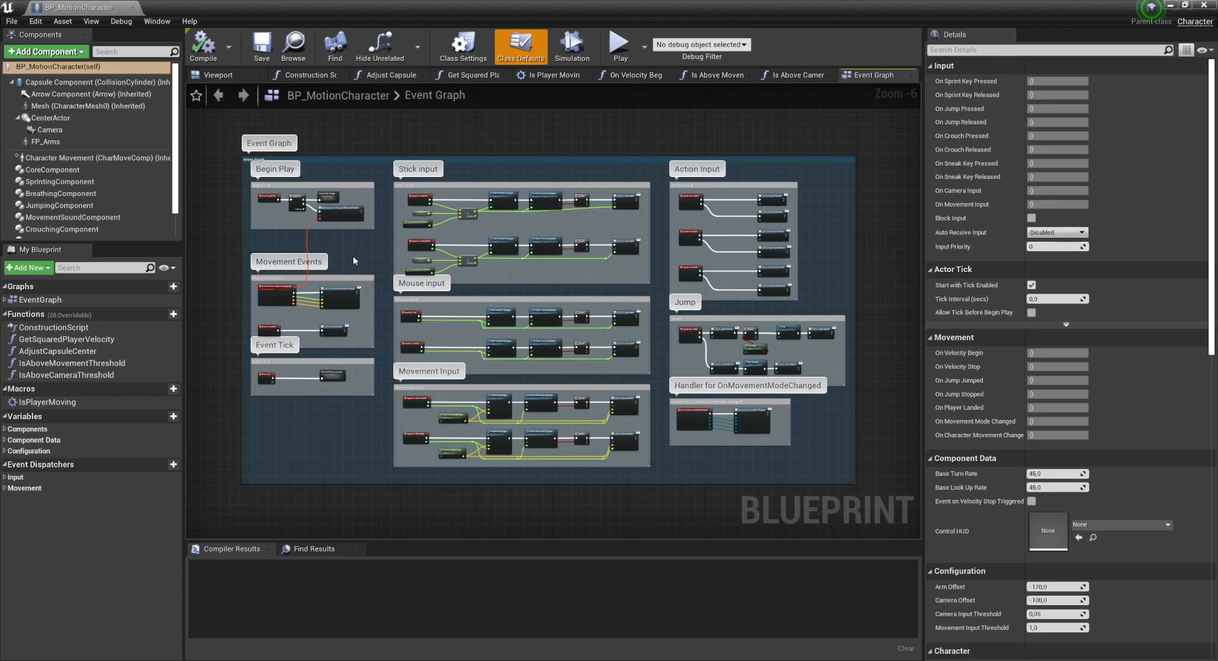
Set the WalkingComponent's Base Max Walk Speed to 400 and compile the blueprint
scroll(133, 205, down, 2)
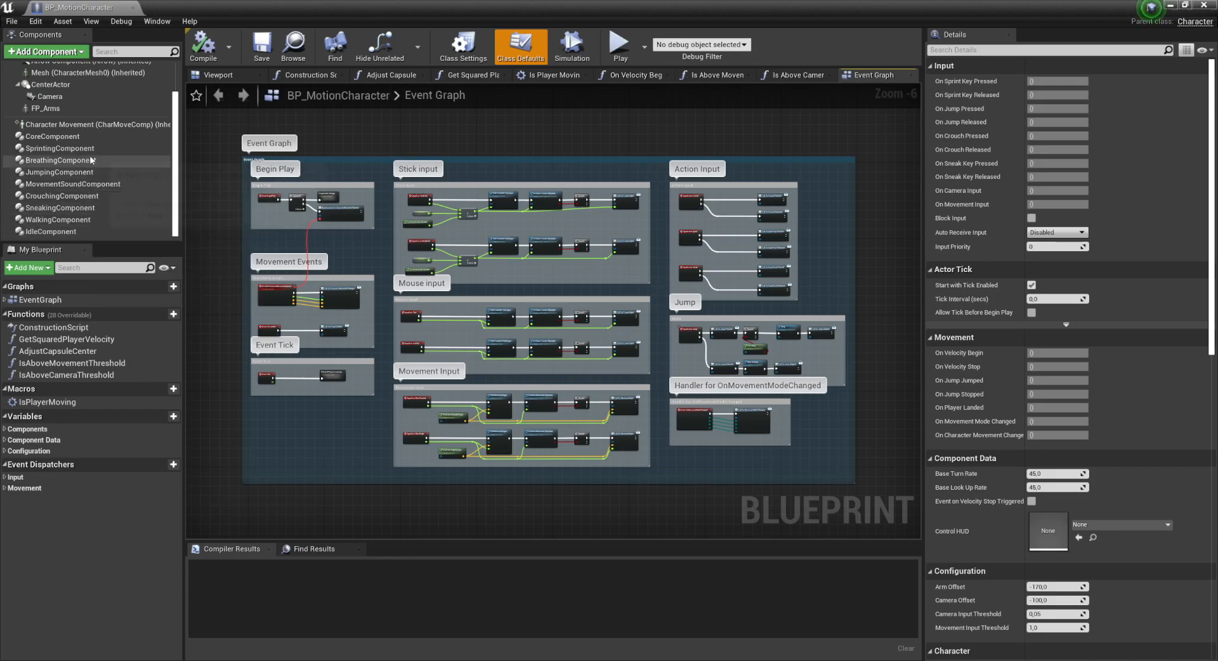
click(90, 221)
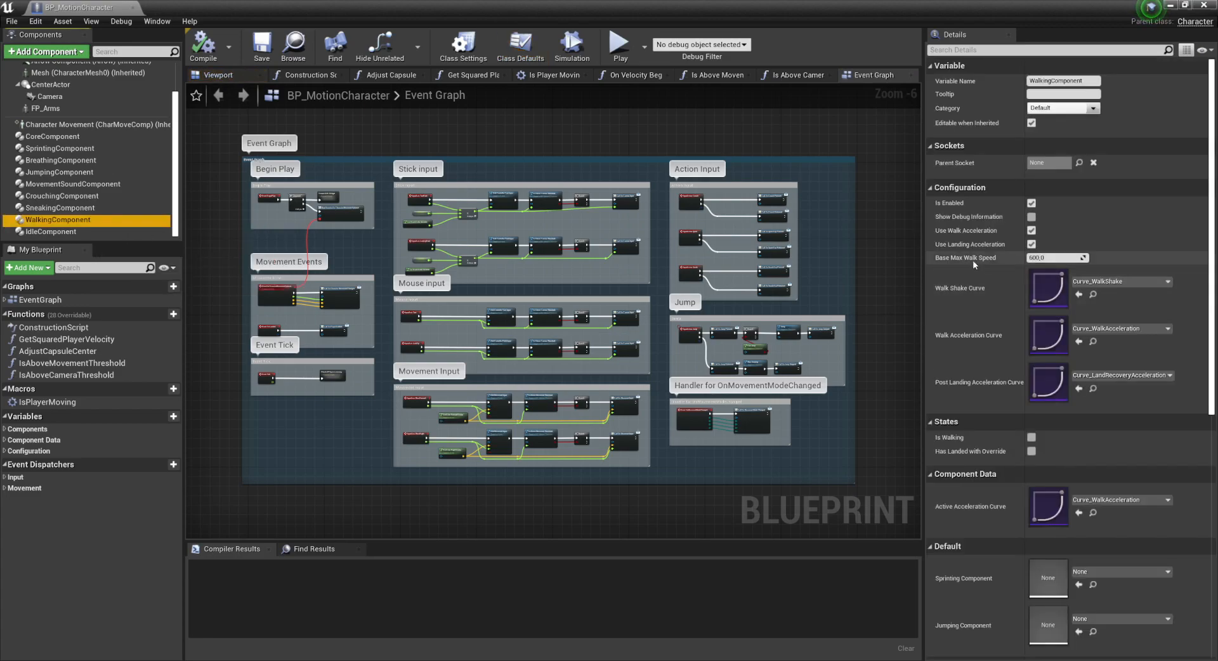
mouse_move(969, 262)
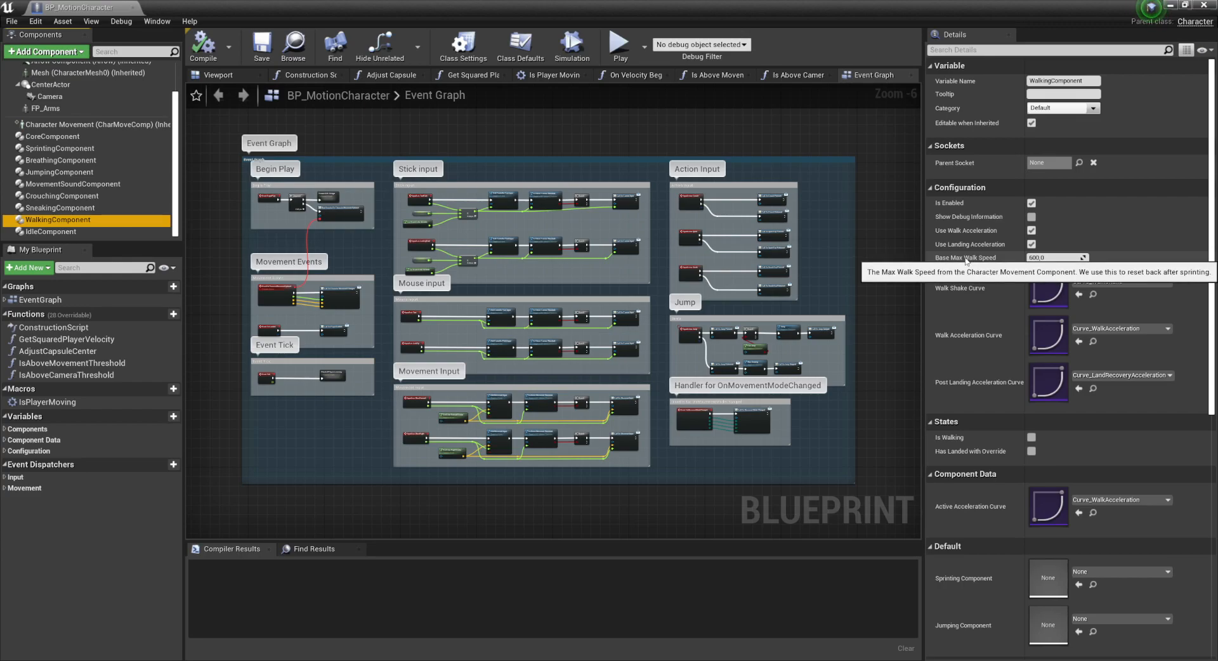
click(1035, 258)
double_click(1036, 258)
text(400)
key(Return)
key(Return)
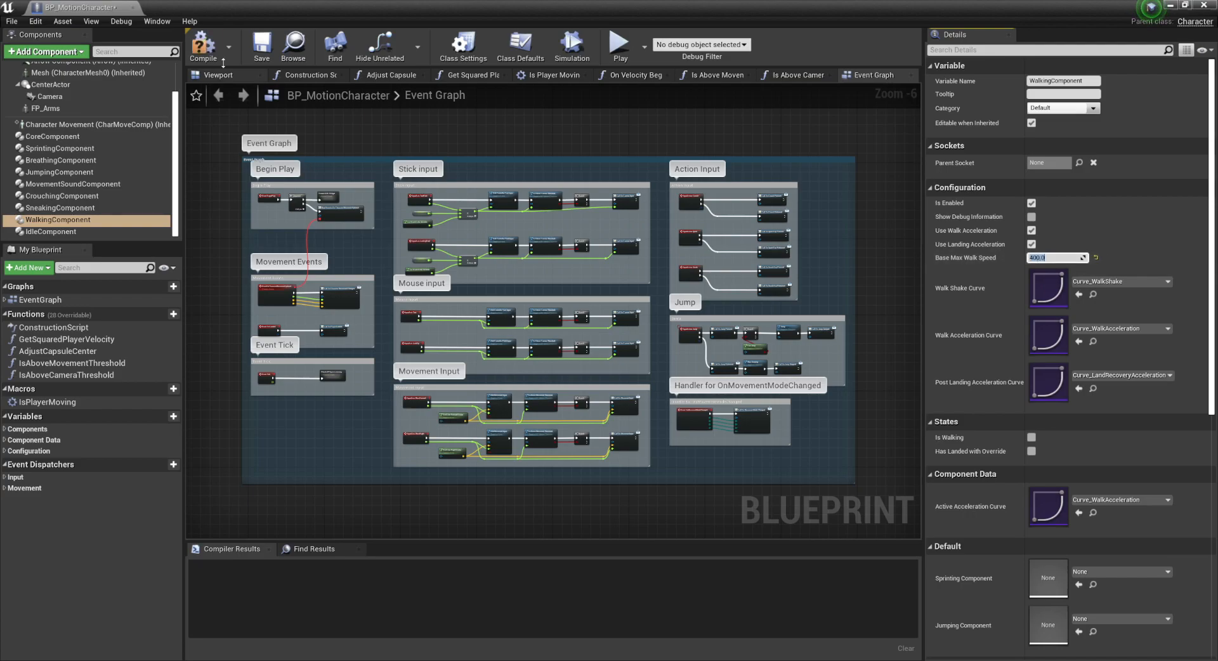
click(203, 45)
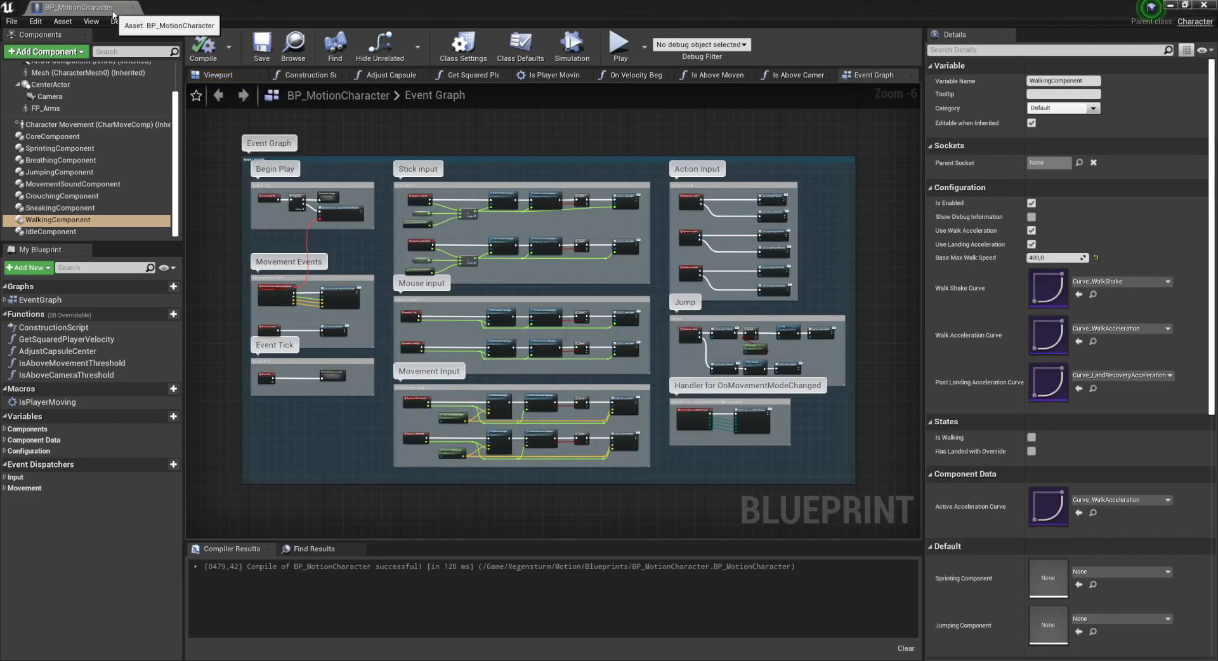
Play the level again and test the character's walking and sprinting with the new base speed
click(619, 44)
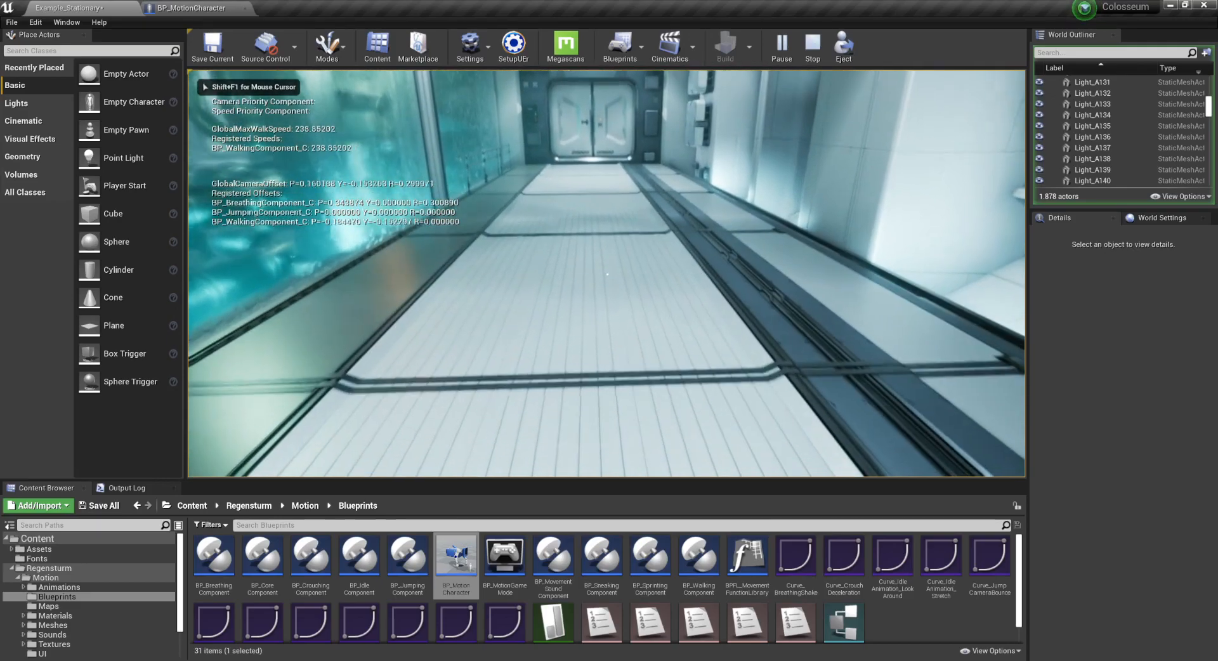
key(w)
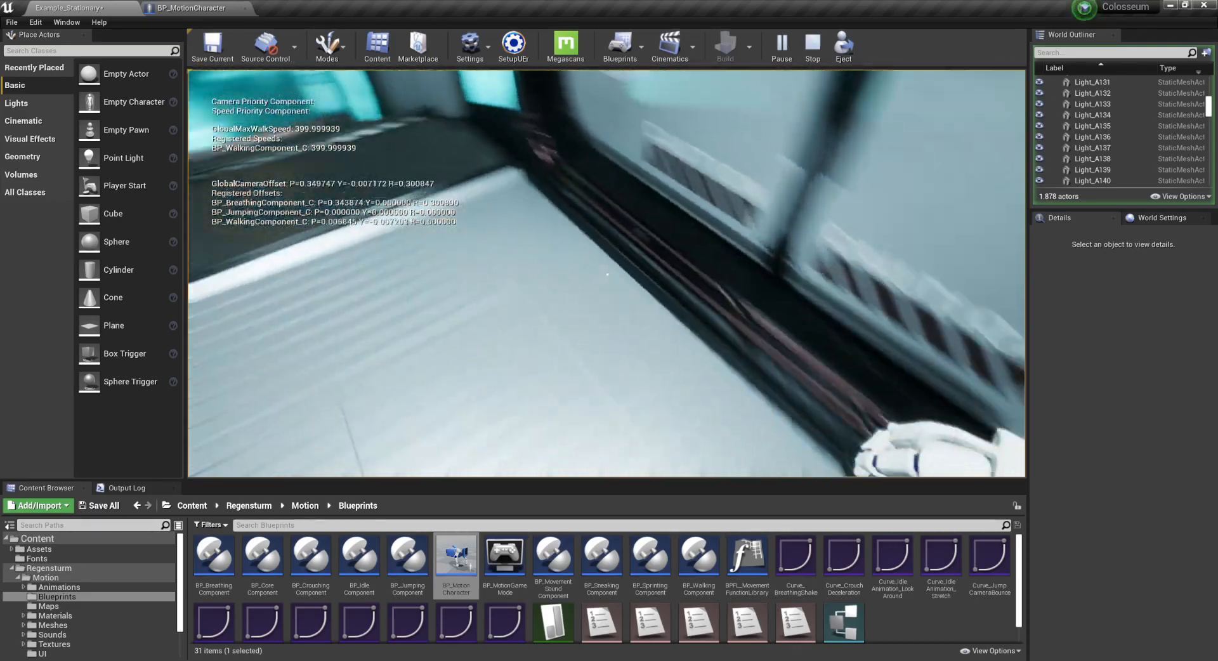
key(shift)
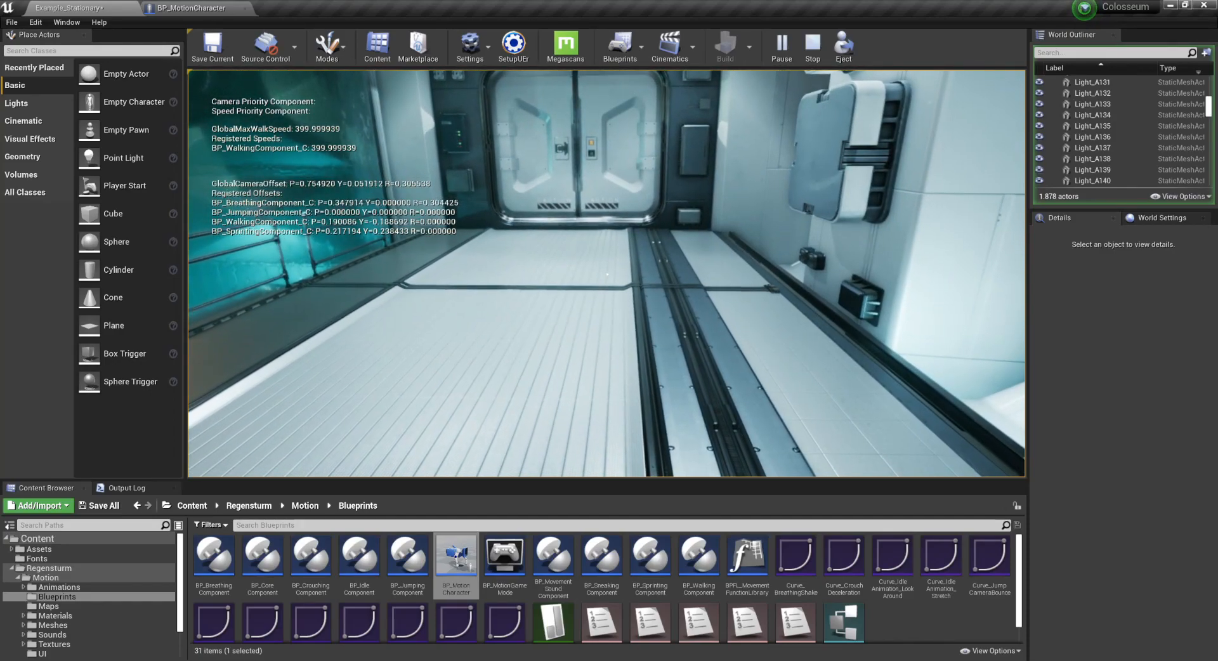
End the play session and open the BS_FP_IdleRun_2D blend space from the Motion Animations/EpicGames/FirstPerson folder
key(Escape)
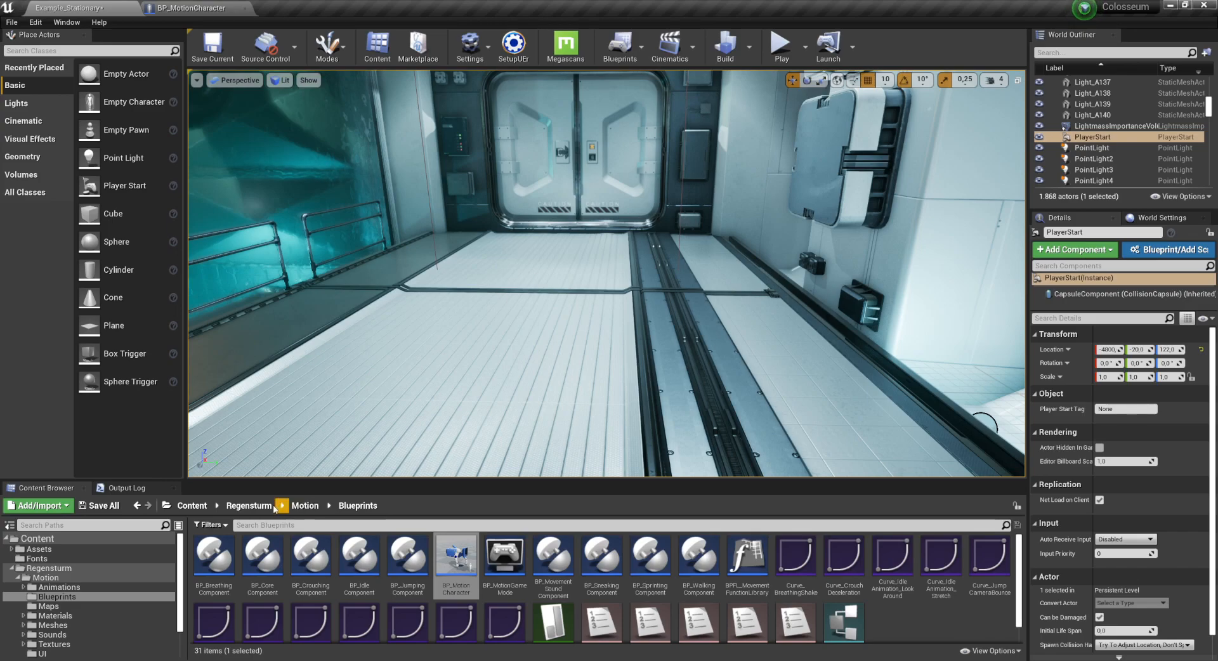
click(308, 505)
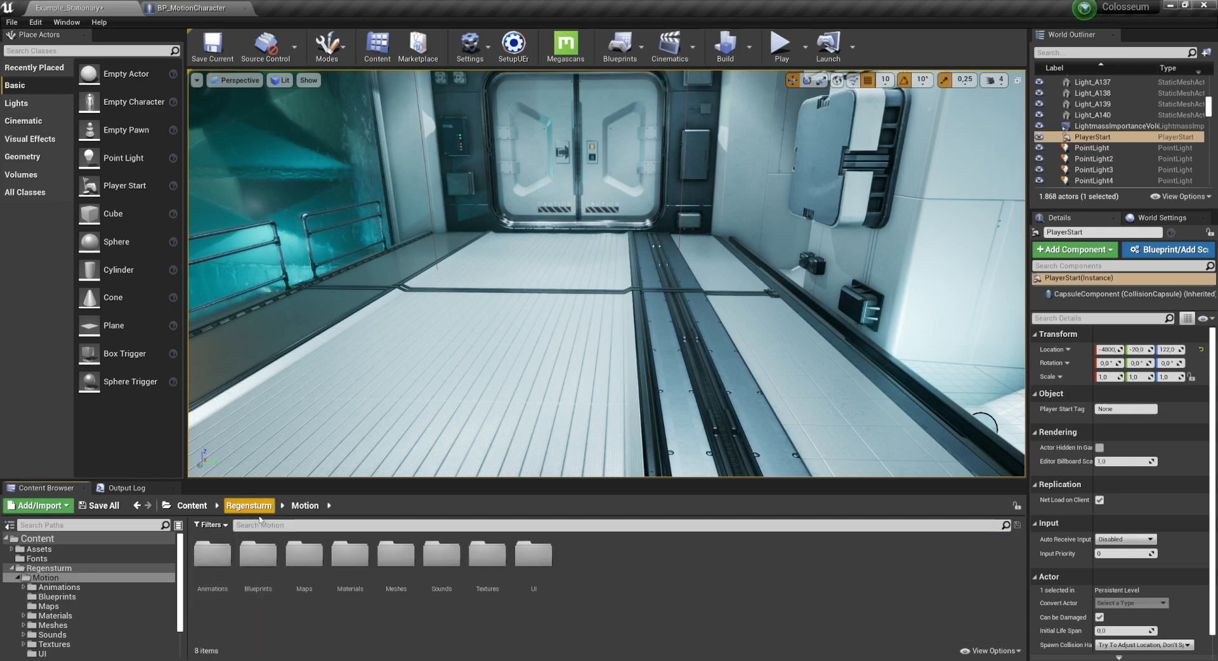
double_click(211, 555)
double_click(212, 556)
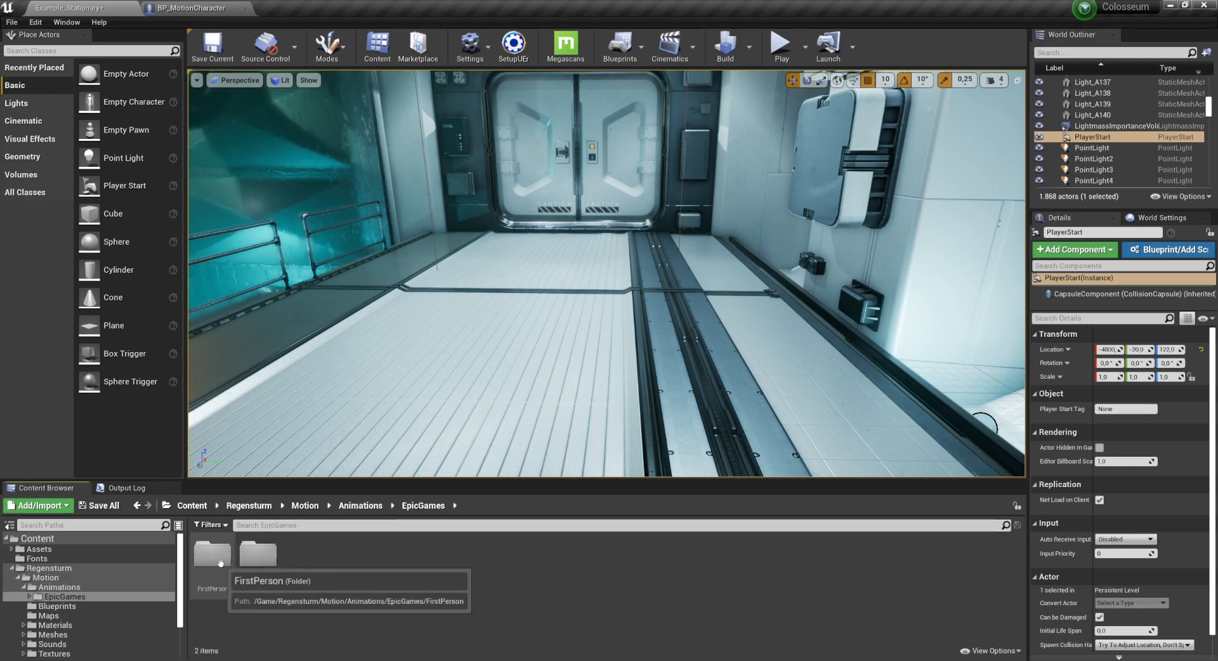
double_click(212, 556)
mouse_move(587, 562)
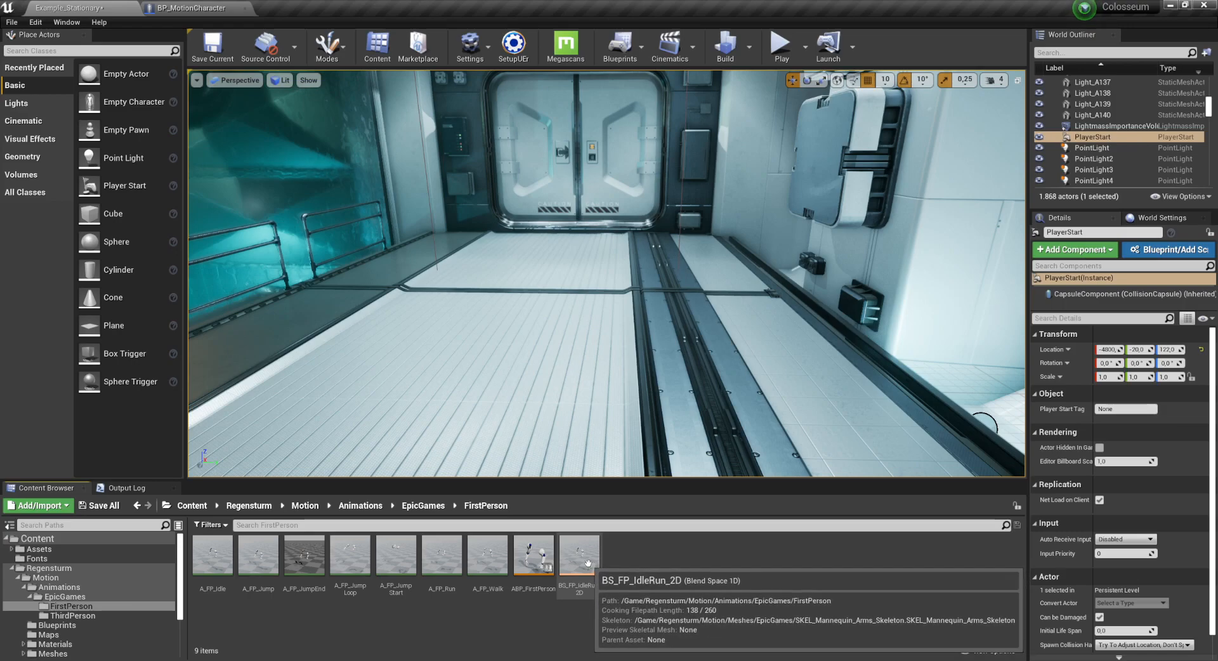
double_click(587, 562)
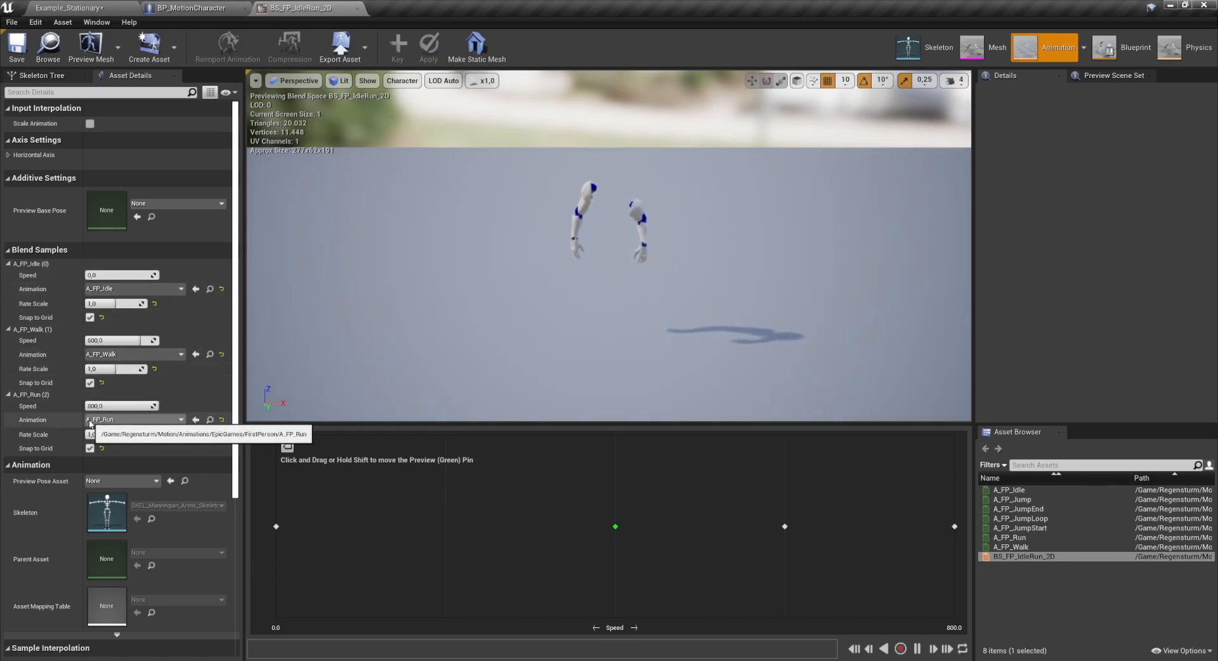
In the first-person blend space, set the A_FP_Walk sample's speed to 400 and A_FP_Run's to 600, and save
click(122, 342)
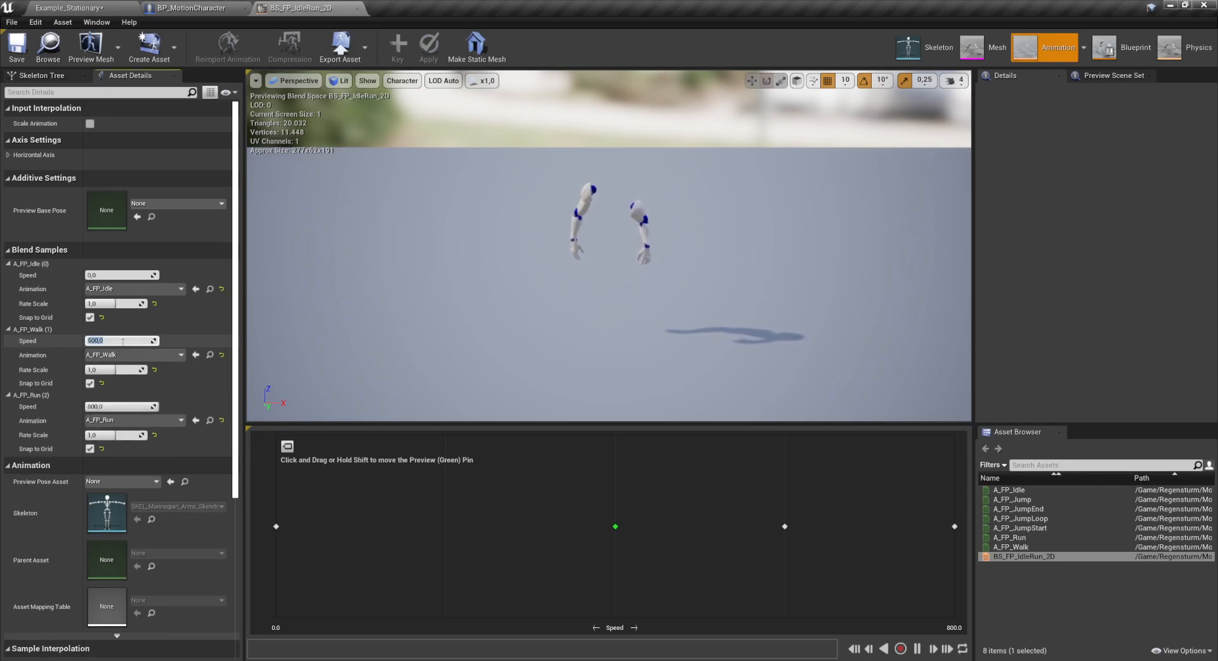
text(400)
key(Return)
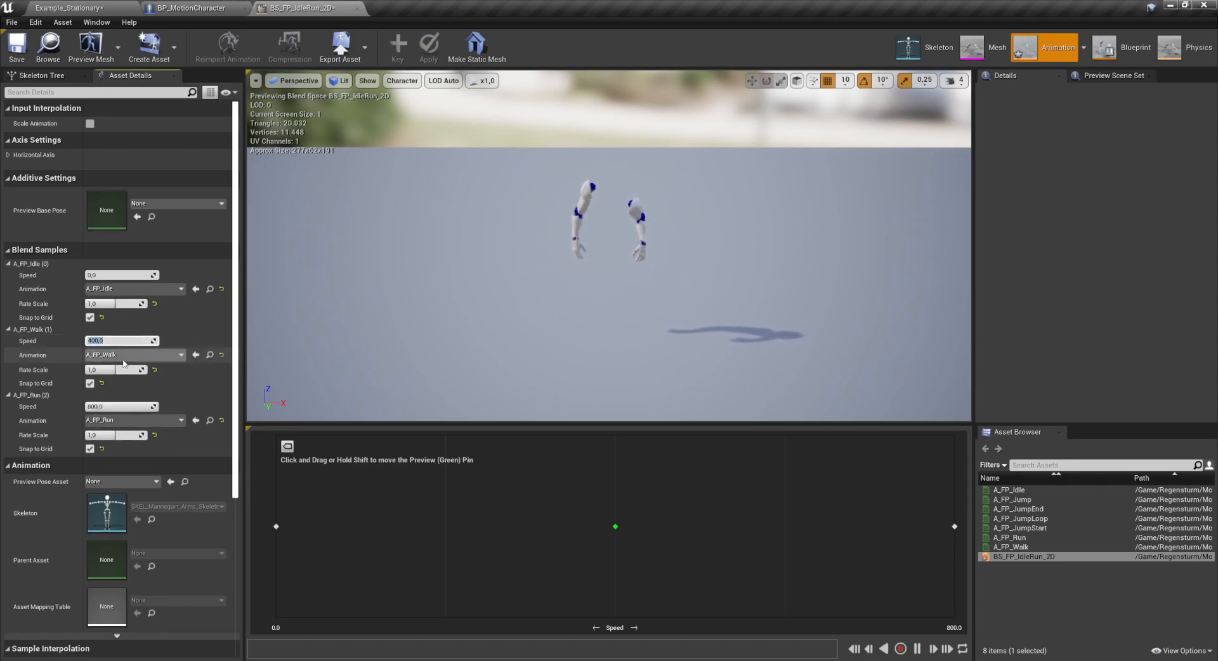
click(123, 407)
text(600)
key(Return)
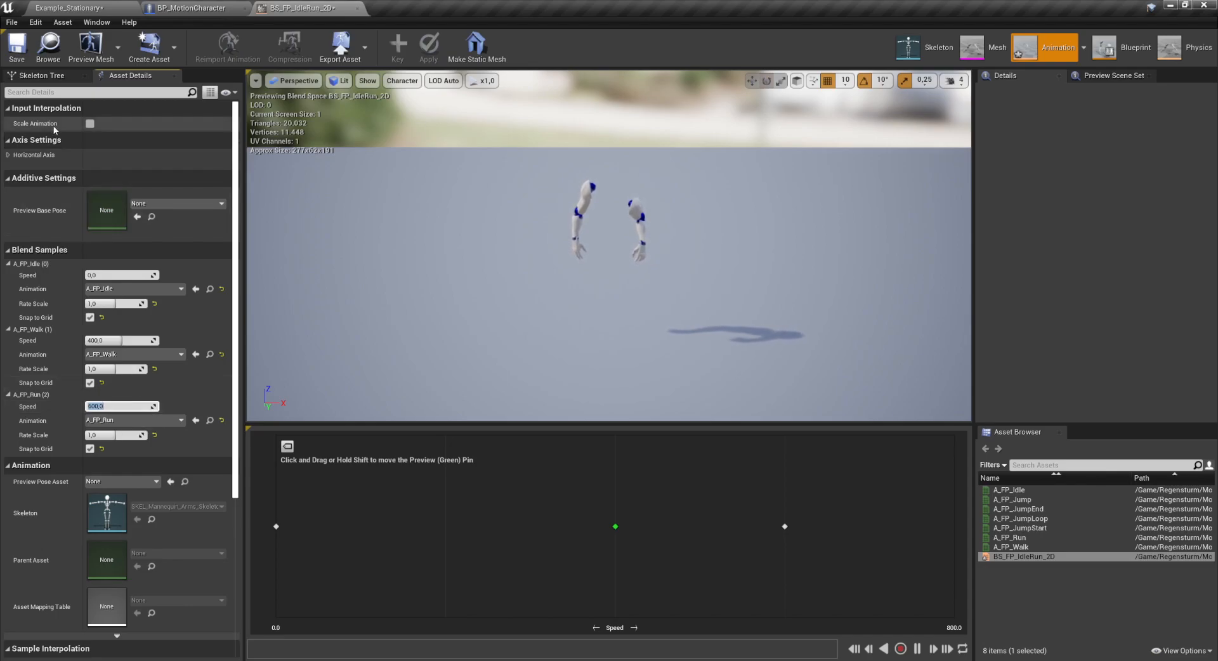
click(9, 57)
Open the BS_TP_IdleRun_2D blend space from the EpicGames/ThirdPerson animation folder
click(48, 46)
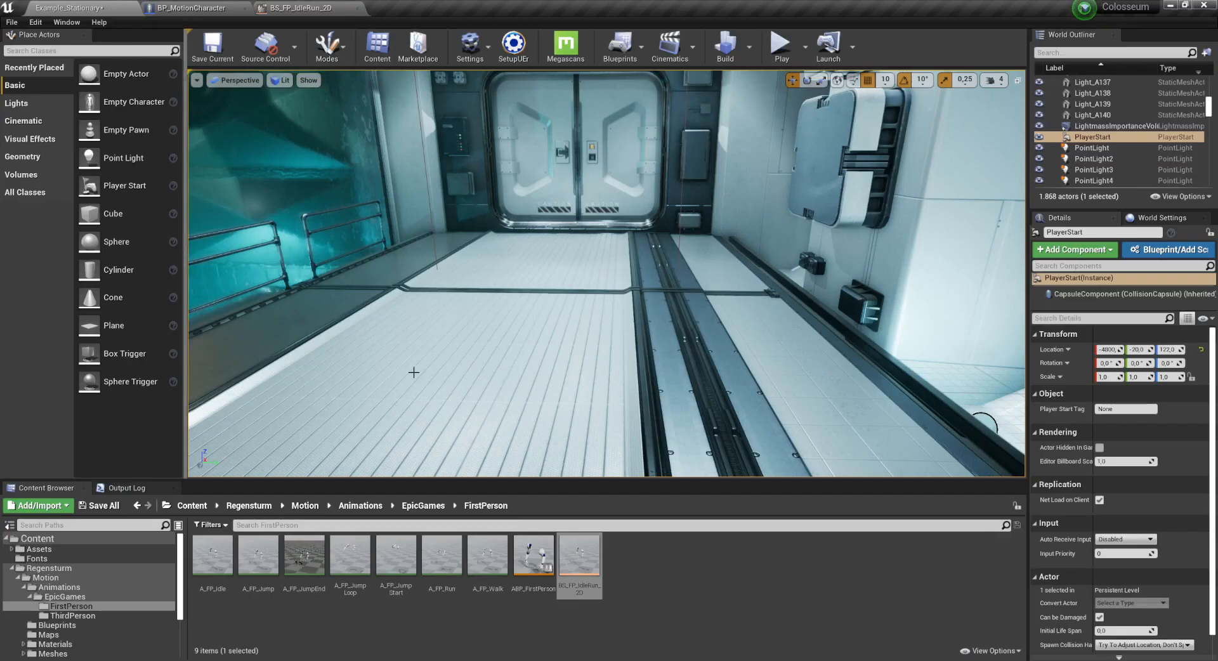
click(429, 511)
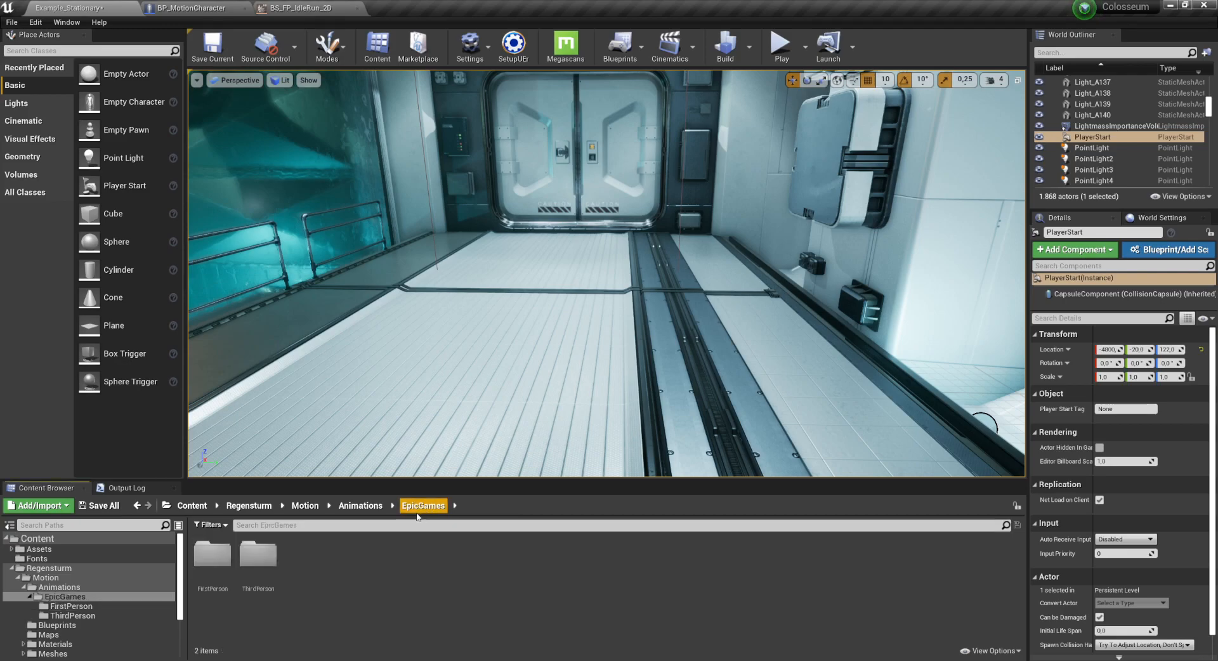
double_click(253, 561)
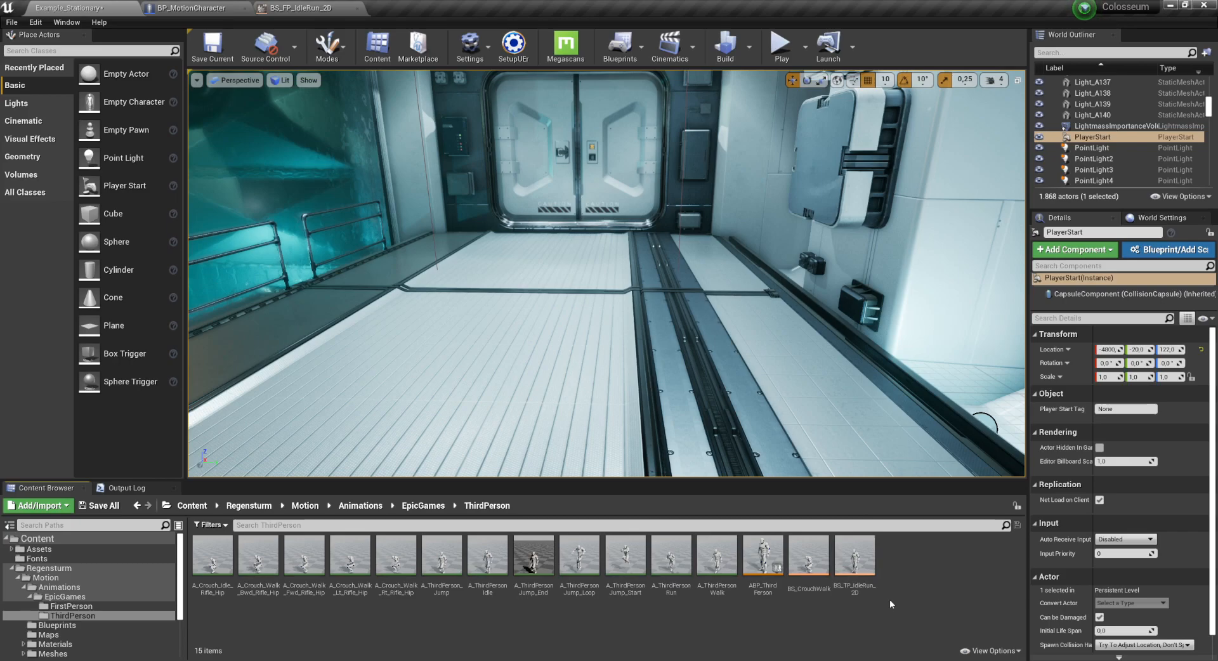
double_click(855, 559)
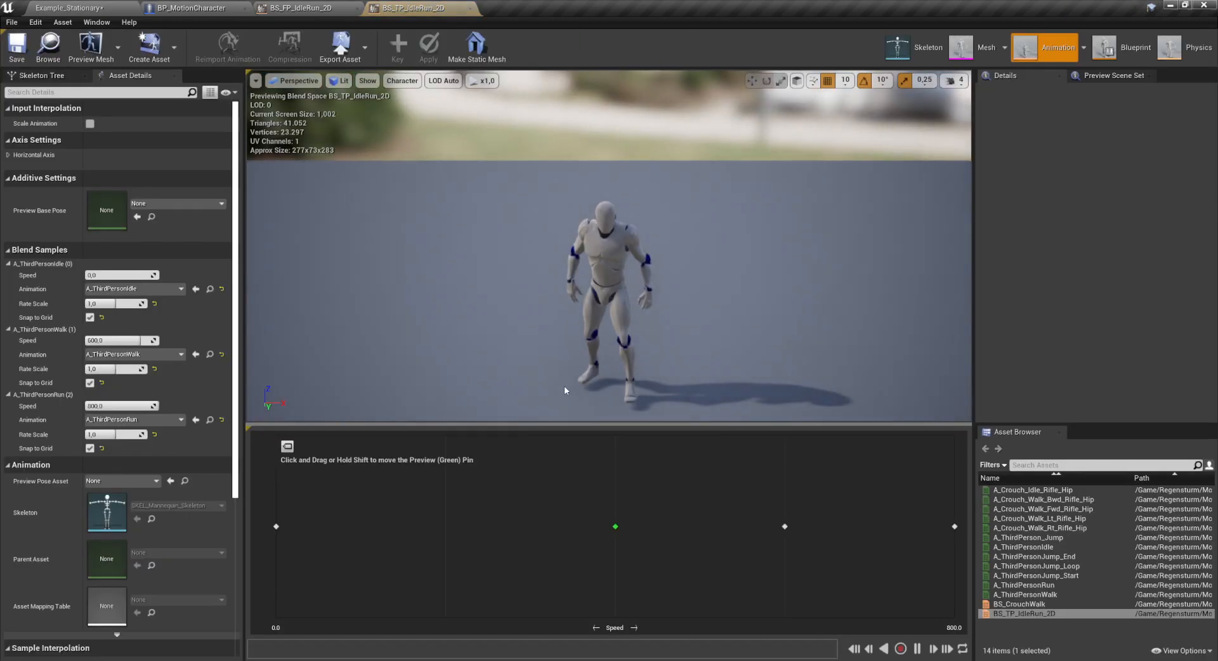
Set the A_ThirdPersonWalk sample's speed to 400 and the A_ThirdPersonRun sample's to 600, and save the blend space
click(139, 342)
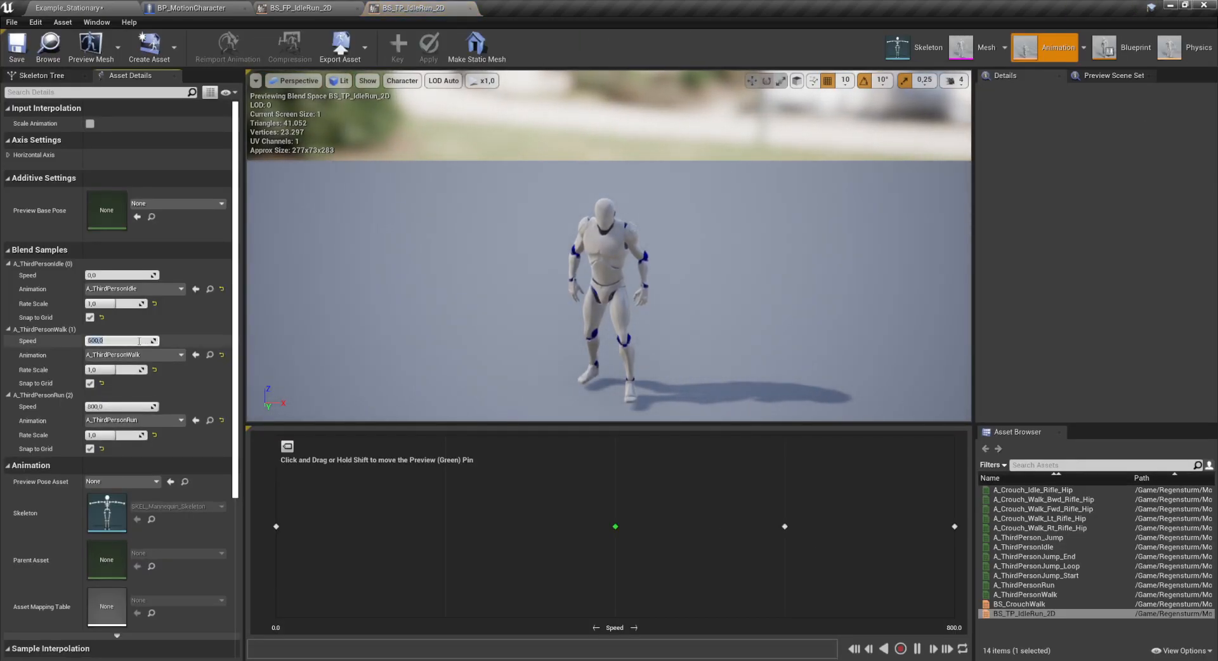
text(400)
key(Return)
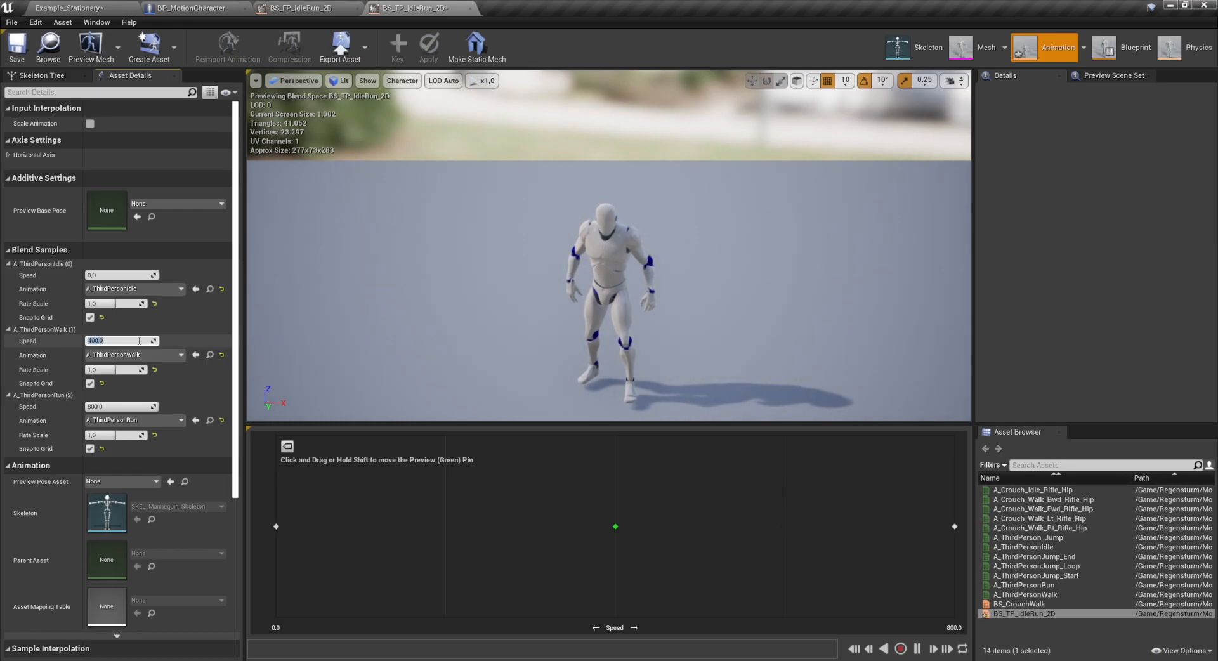
click(122, 406)
text(600)
key(Return)
click(17, 55)
Play the Example_Stationary level and test sprinting, crouching beneath the floor grating and jumping back out
click(86, 8)
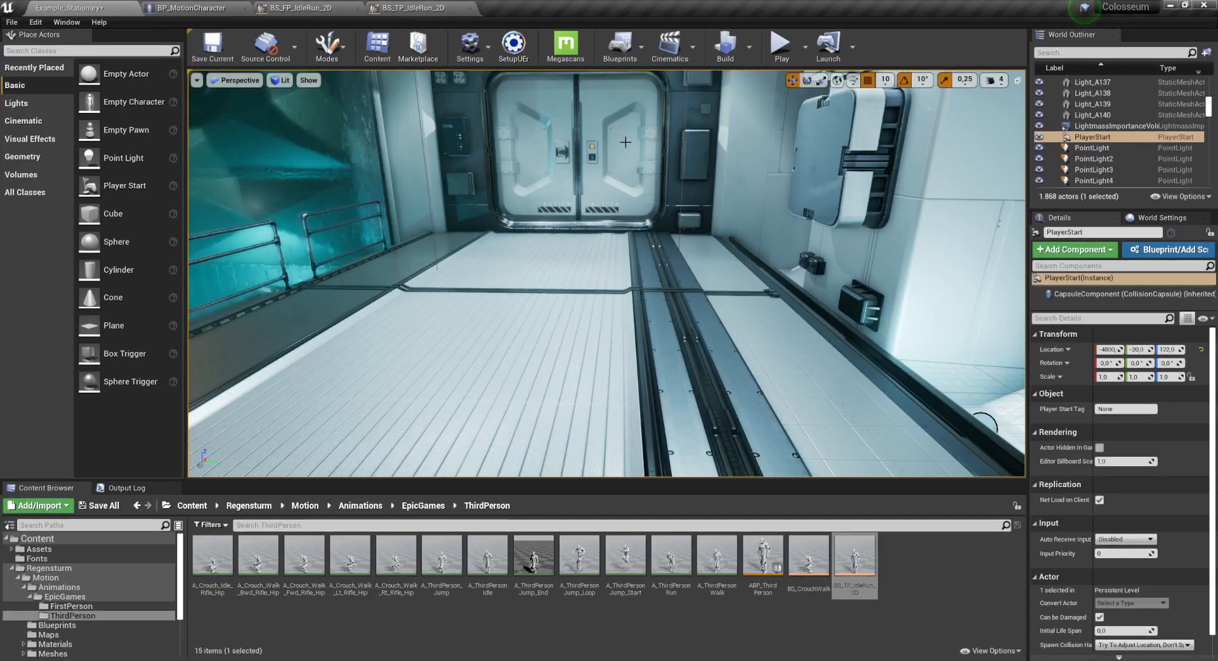
click(783, 48)
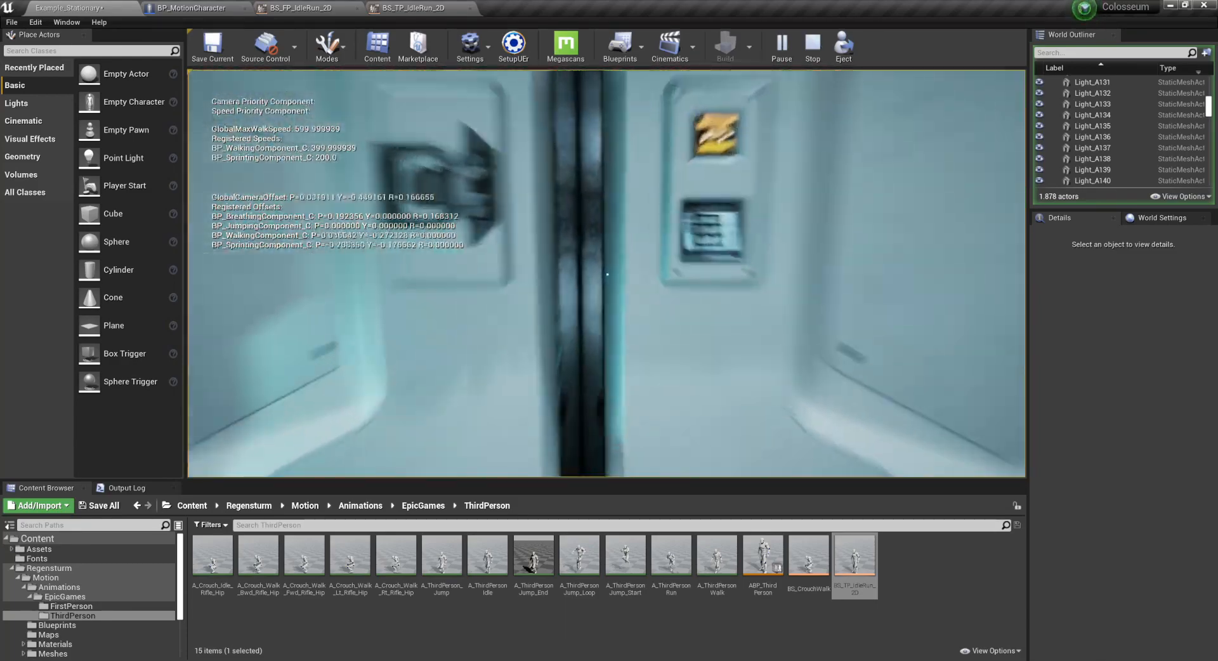
key(shift)
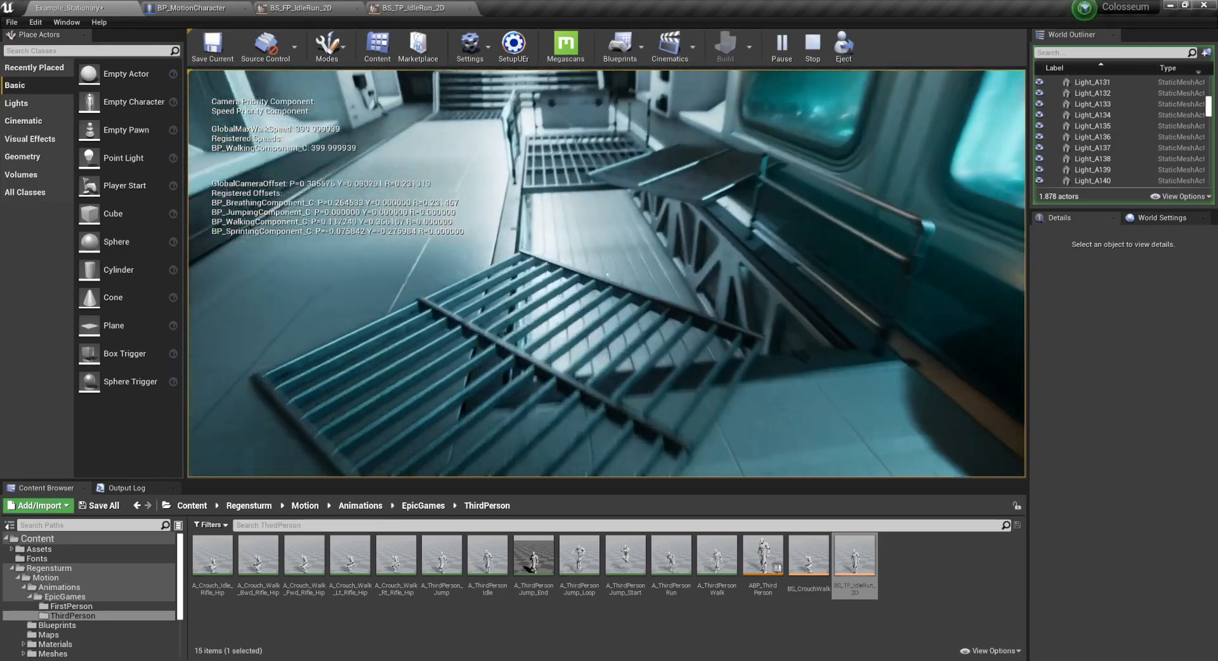
key(w)
key(w)
key(w)
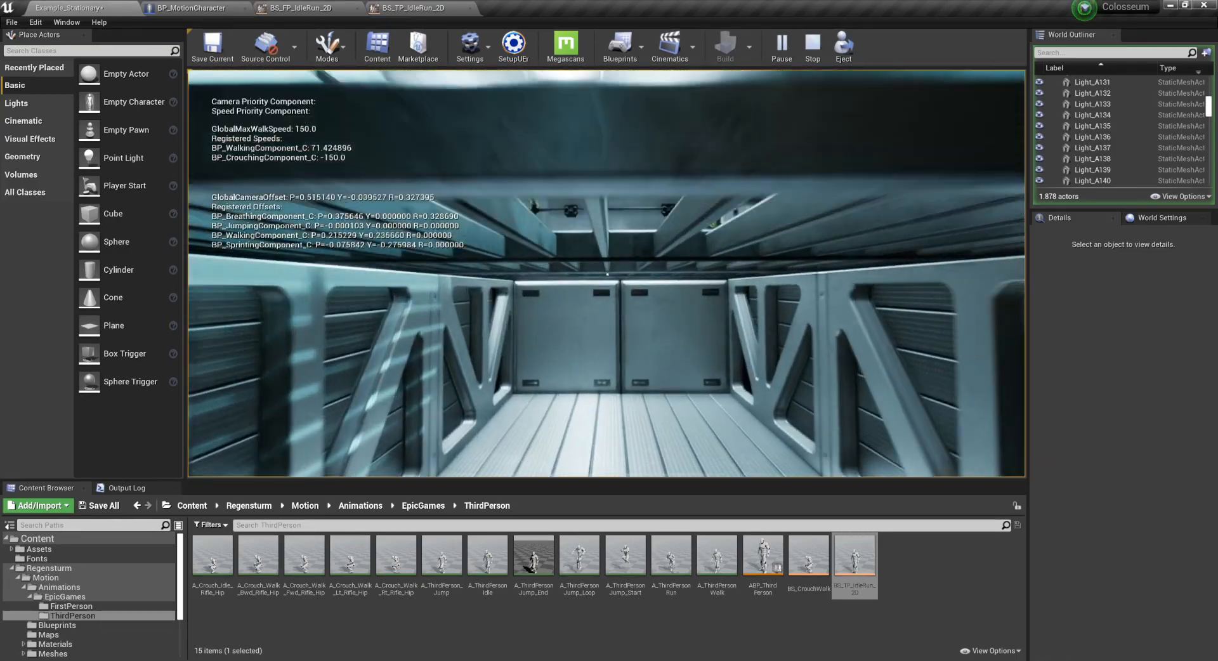
key(s)
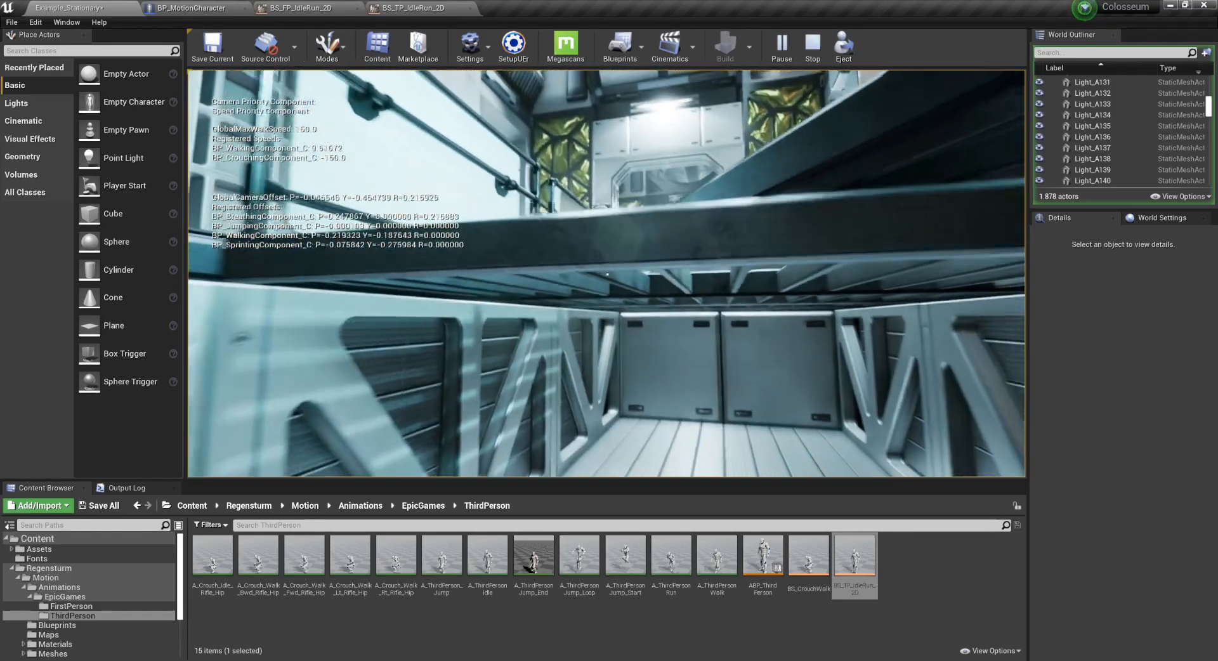
key(w)
key(space)
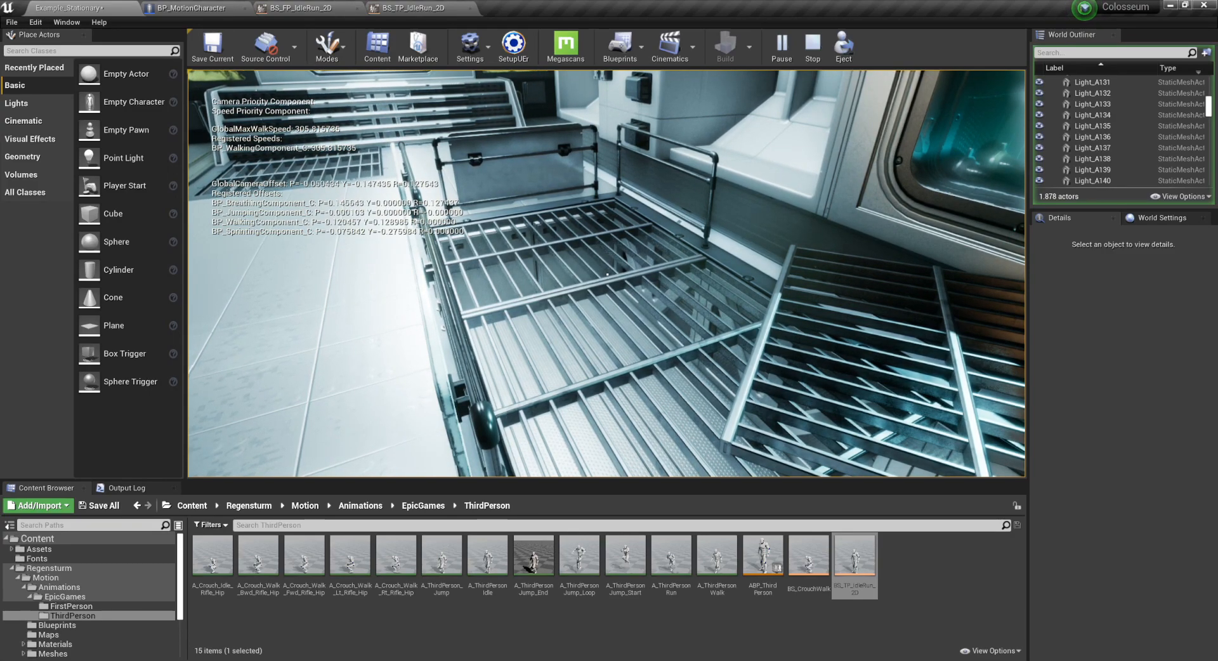
Walk and sprint from the gratings up the stairs through the doorway to the caution door, and end the play session
key(d)
key(w)
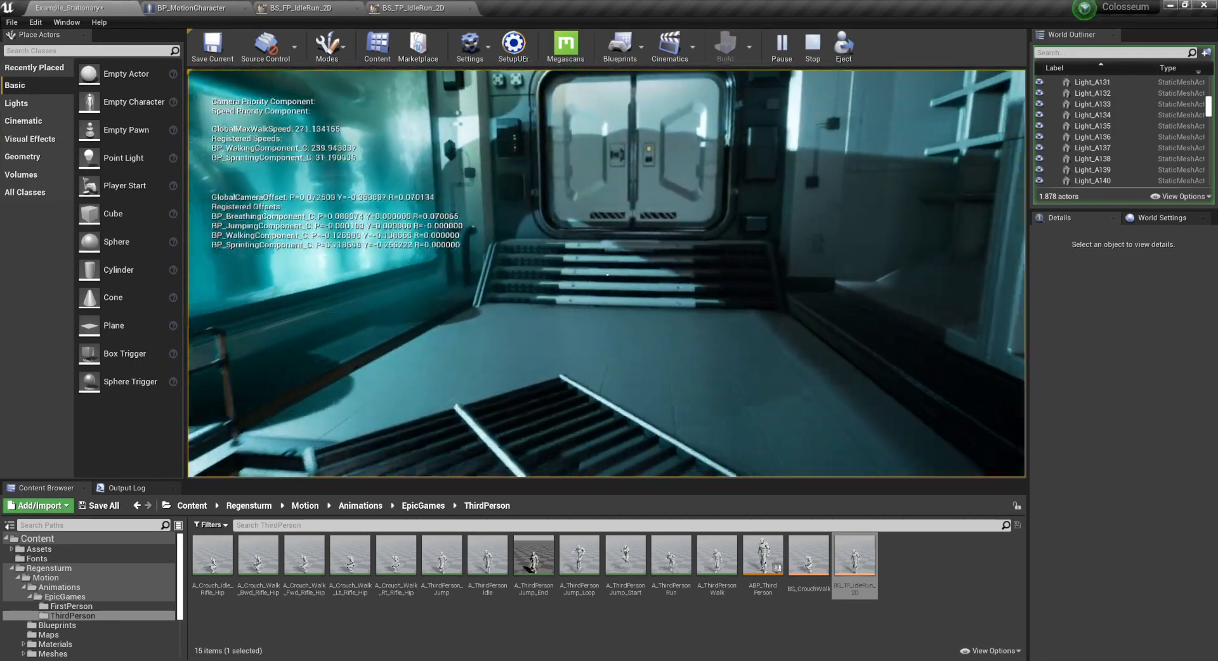
key(w)
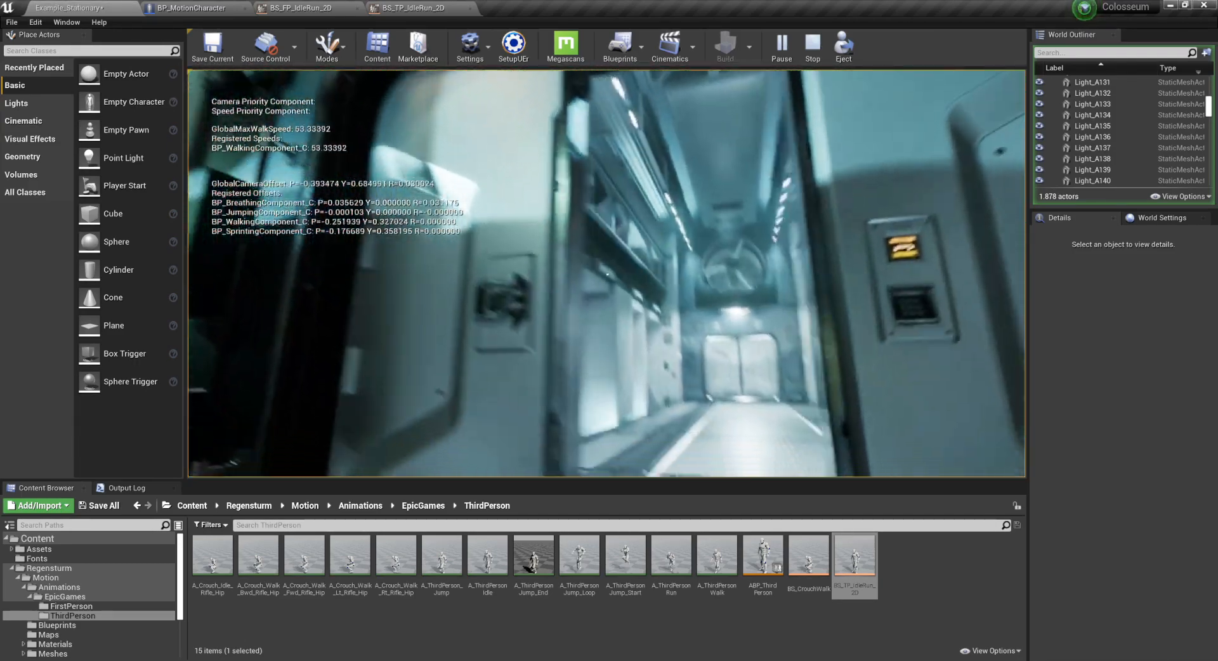
key(w)
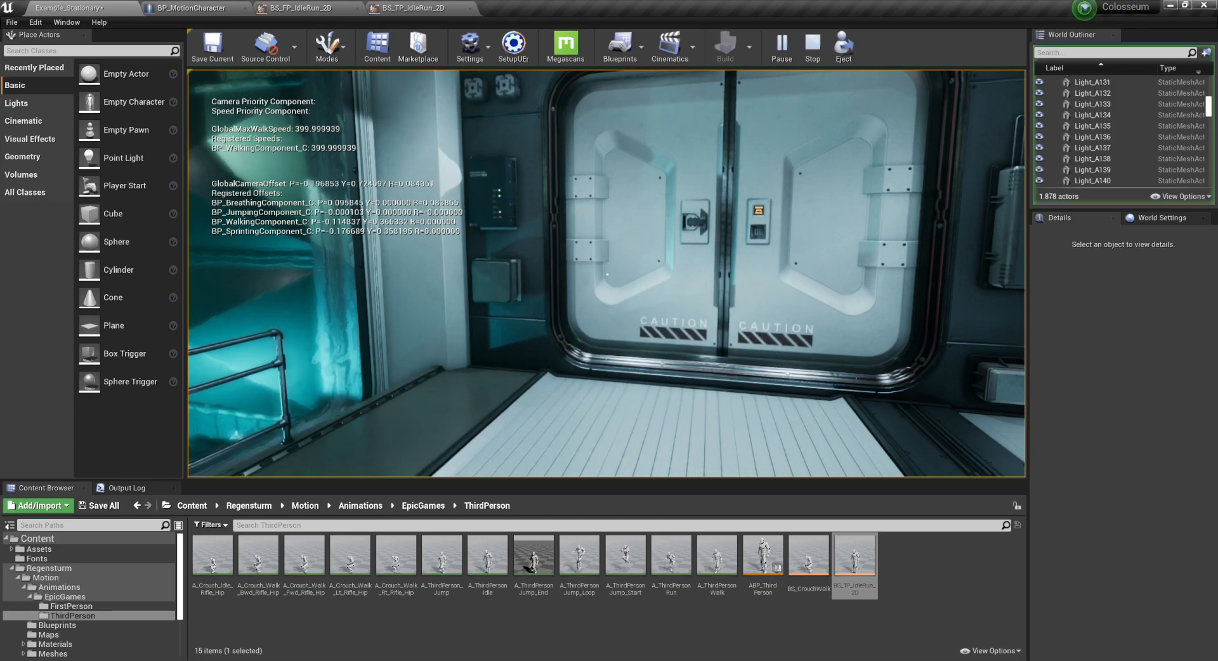
key(w)
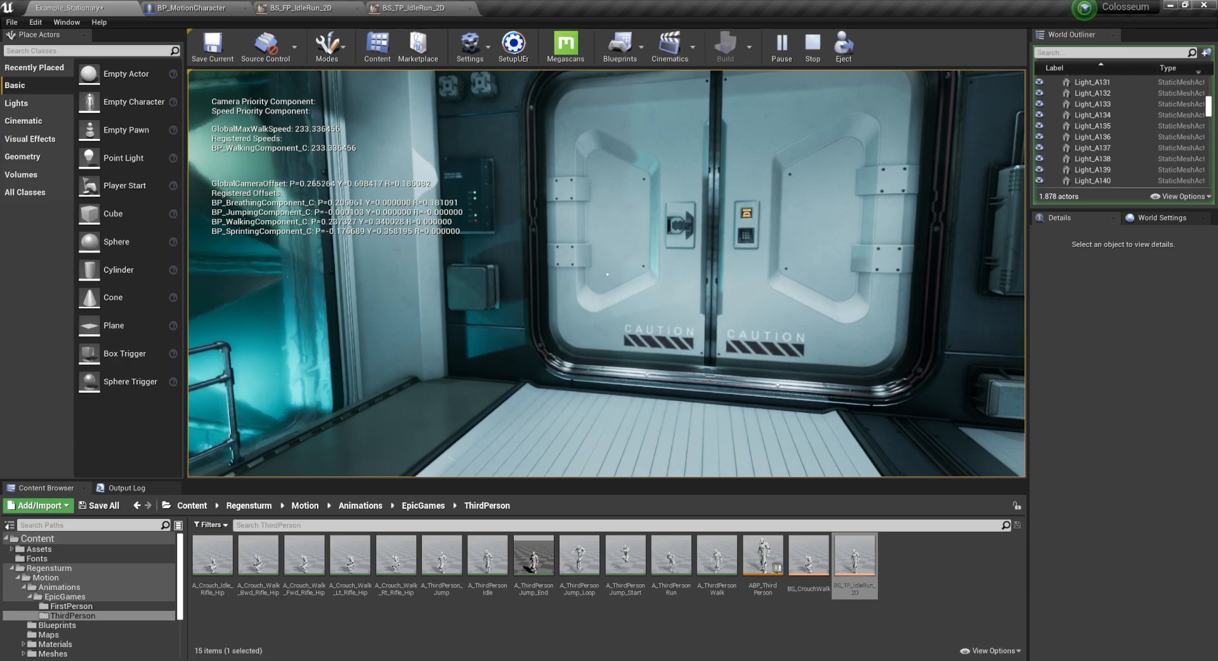
key(Escape)
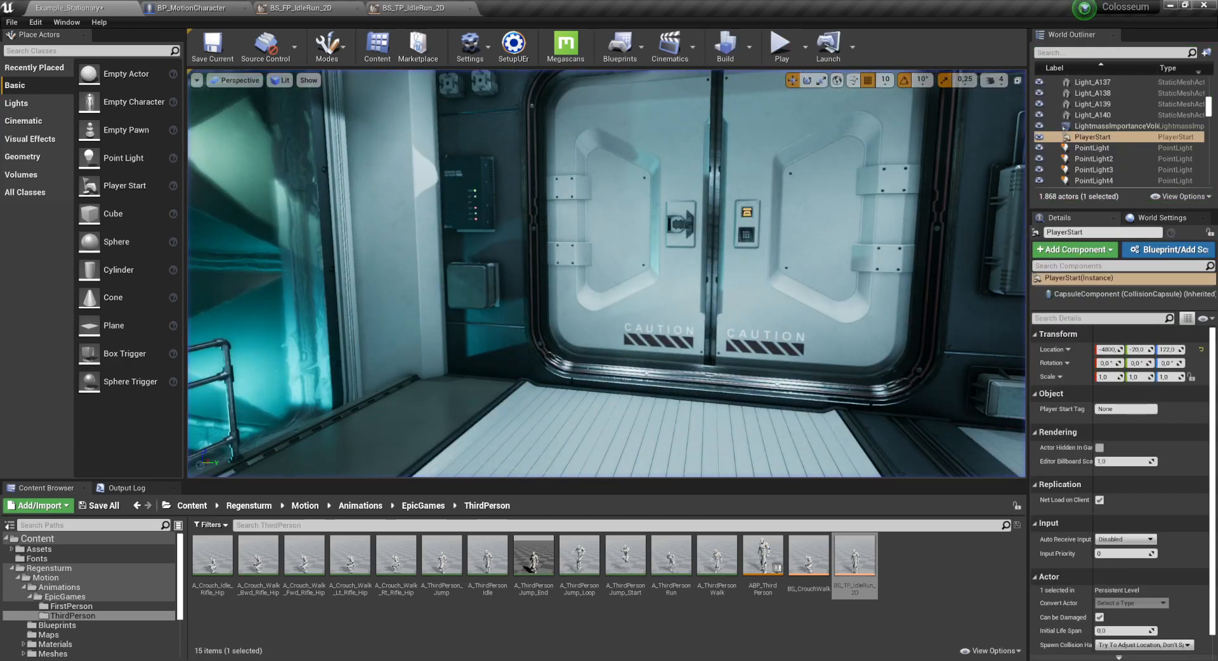
Open BP_MotionCharacter from the Motion Blueprints folder and show the CrouchingComponent's settings
click(332, 638)
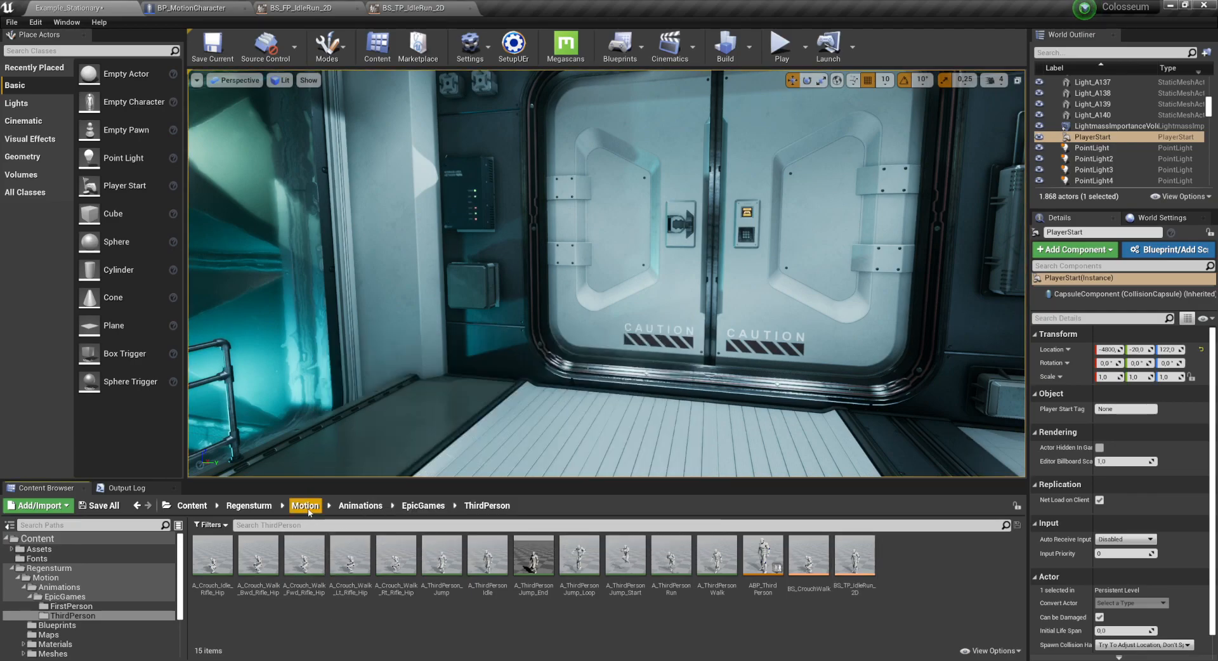
click(305, 505)
double_click(261, 556)
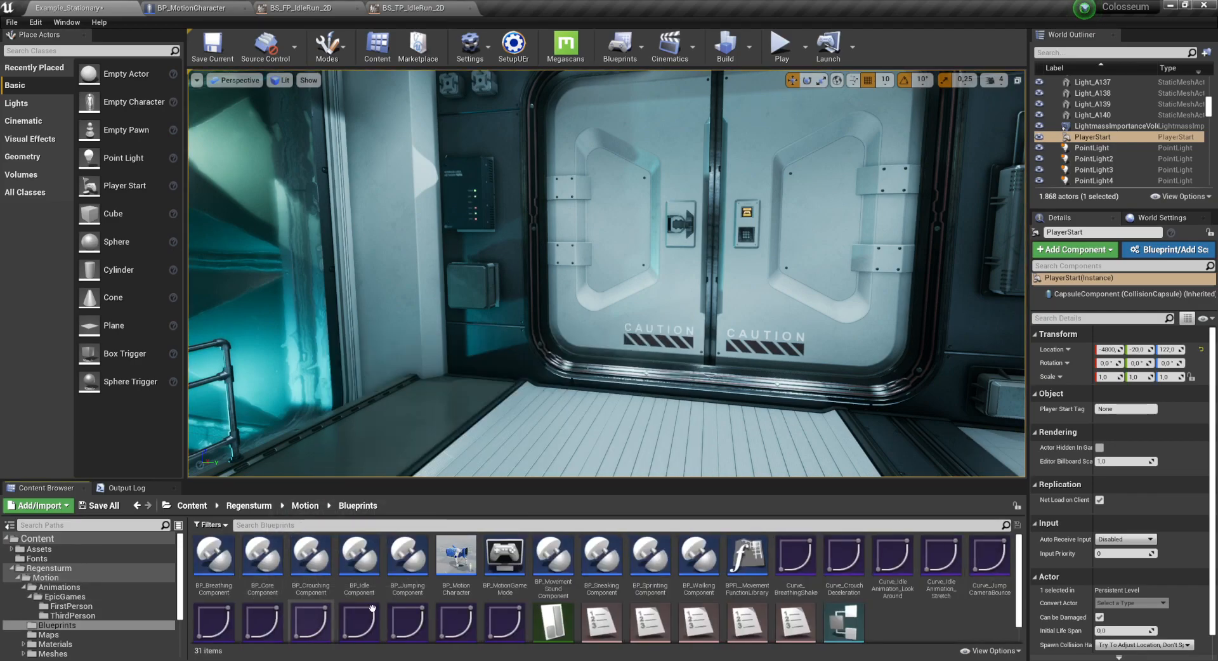
double_click(456, 558)
click(105, 222)
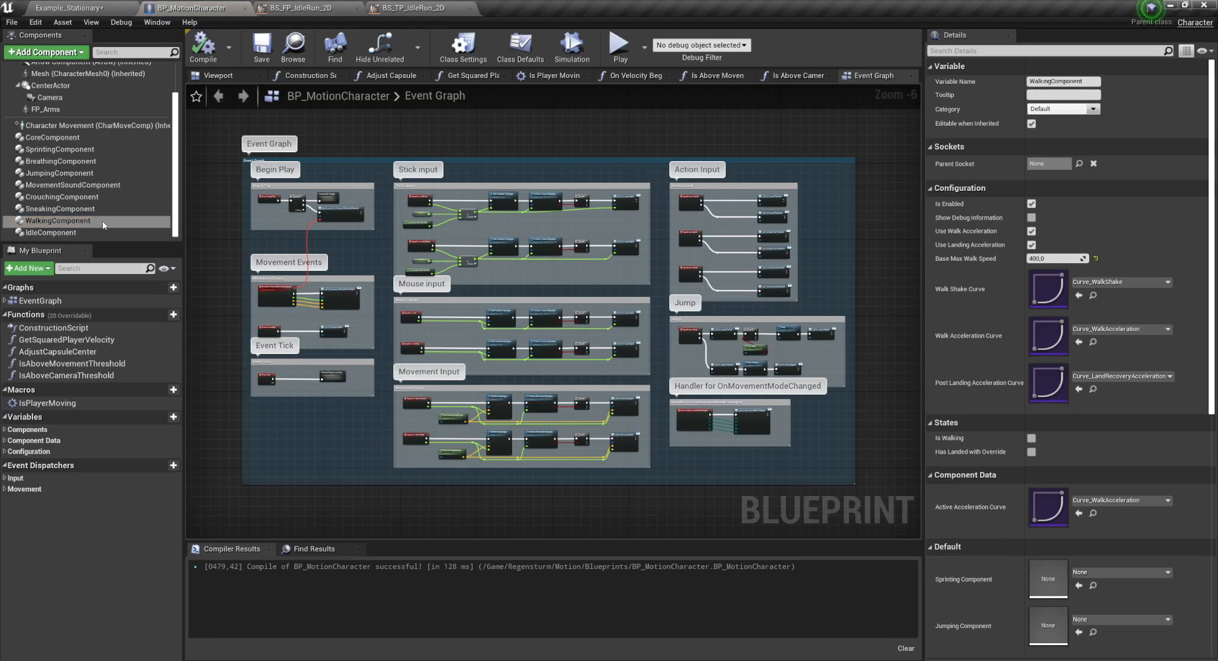
click(81, 200)
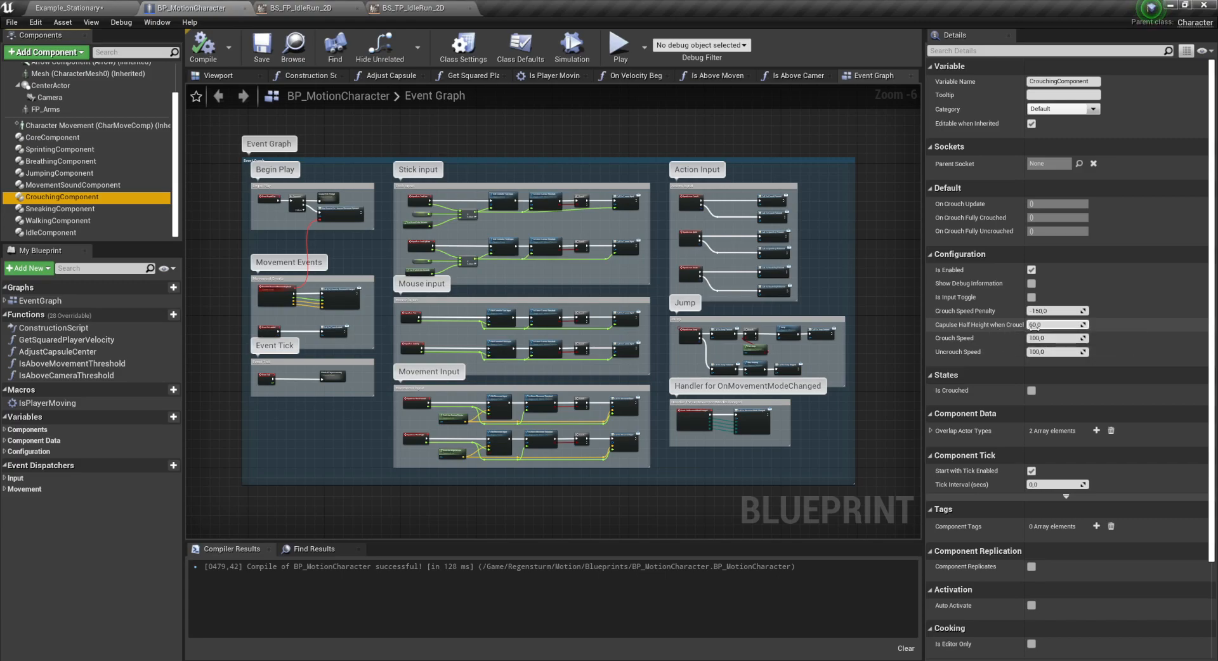
Set the crouched capsule half height to 40 and both Crouch Speed and Uncrouch Speed to 150, then compile and save
click(1038, 324)
text(40)
key(Return)
key(Tab)
text(150)
key(Tab)
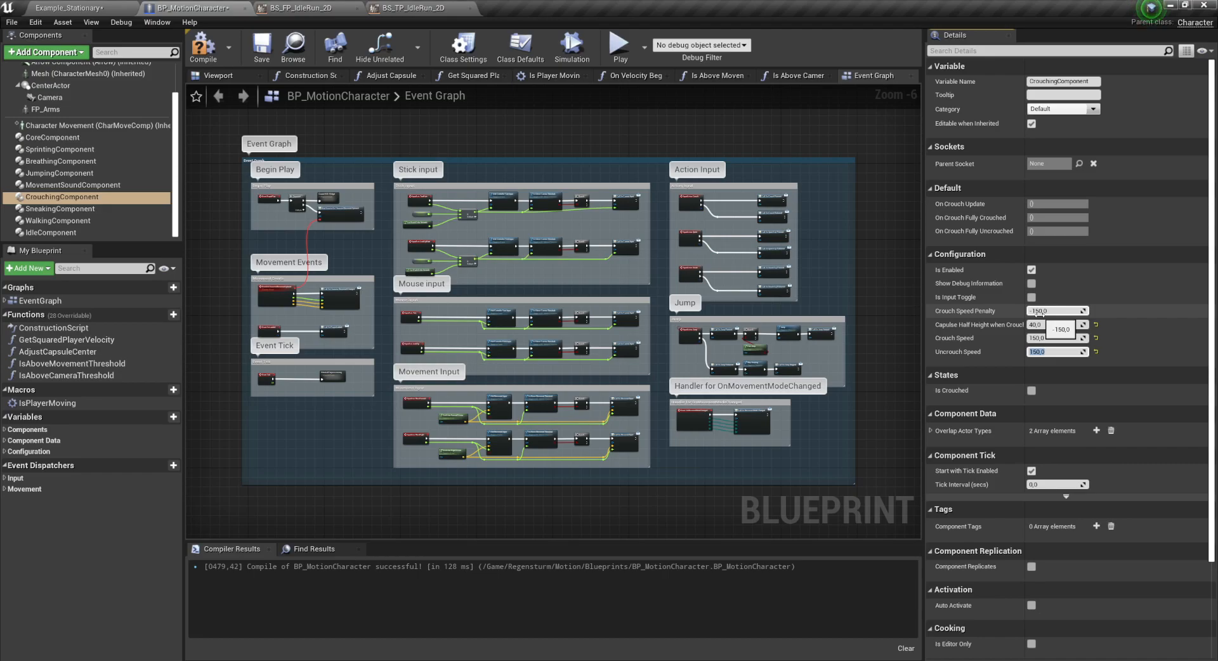
click(203, 45)
click(261, 46)
Check the Capsule Component's half height and radius in the character blueprint
scroll(86, 136, up, 2)
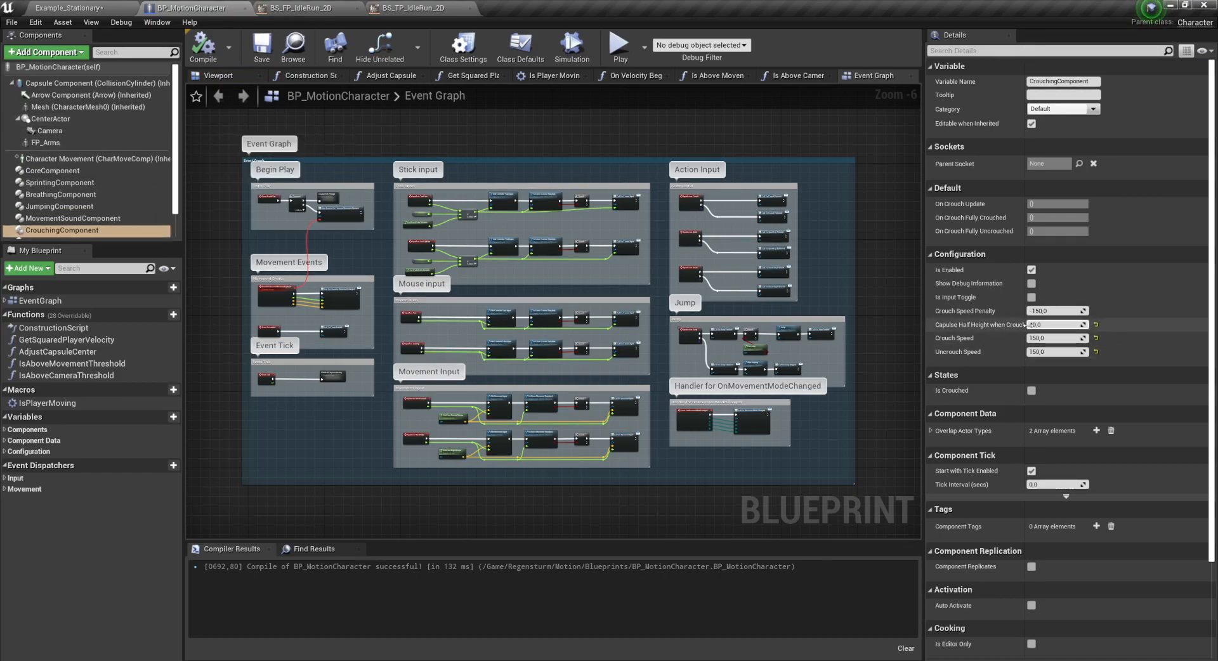
click(79, 85)
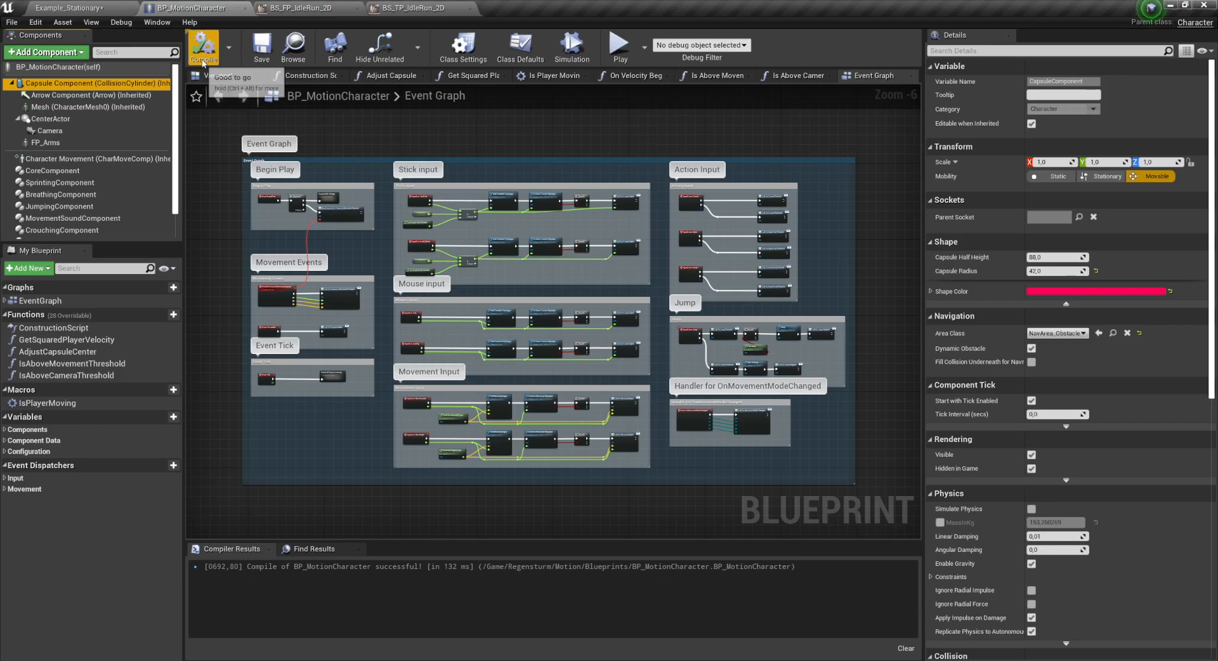
scroll(86, 184, down, 2)
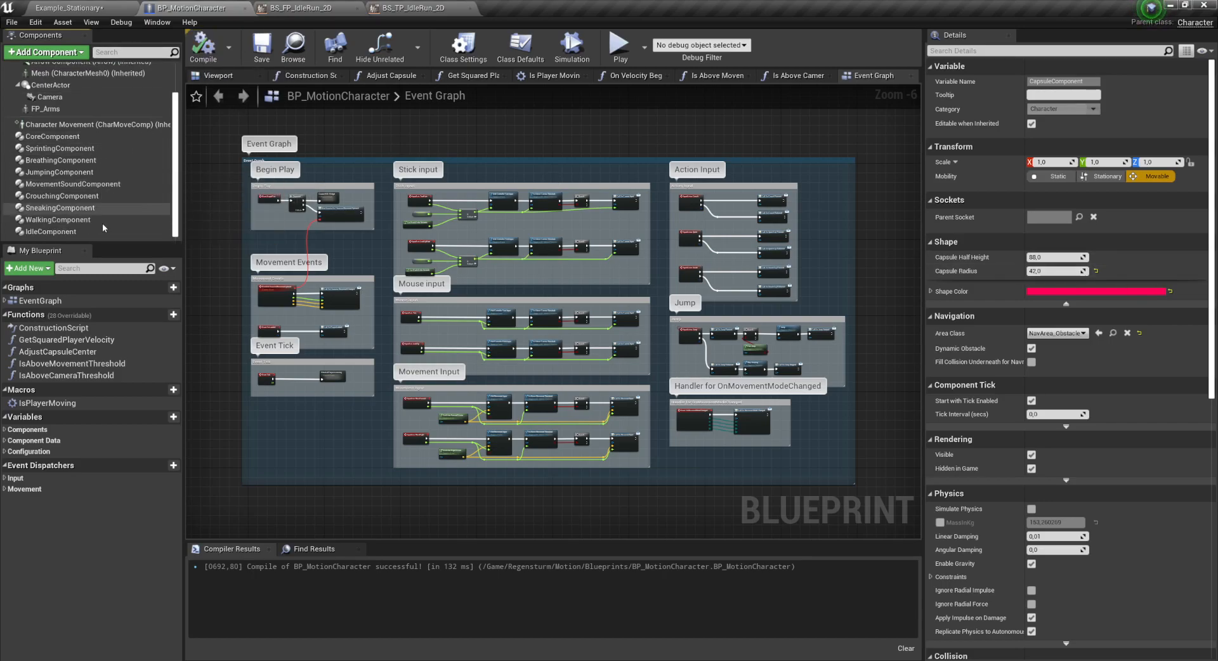
Set the CrouchingComponent's Capsule Half Height when Crouched to 45 and compile the blueprint
click(78, 196)
click(1047, 325)
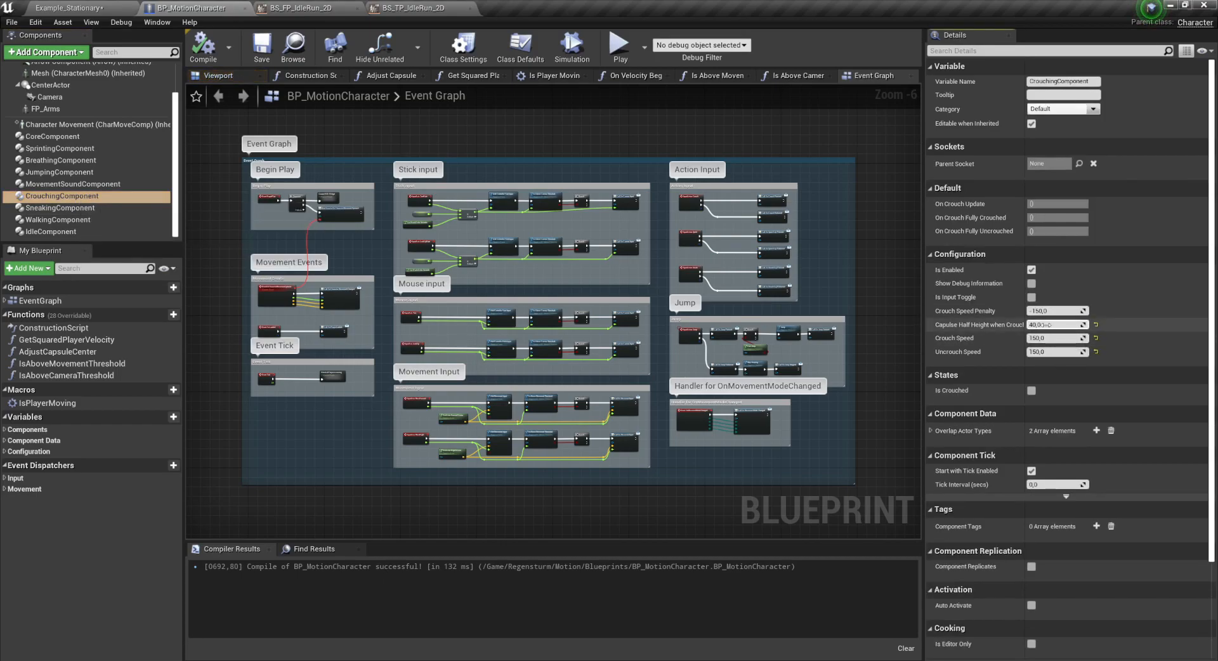
text(45)
key(Return)
click(203, 45)
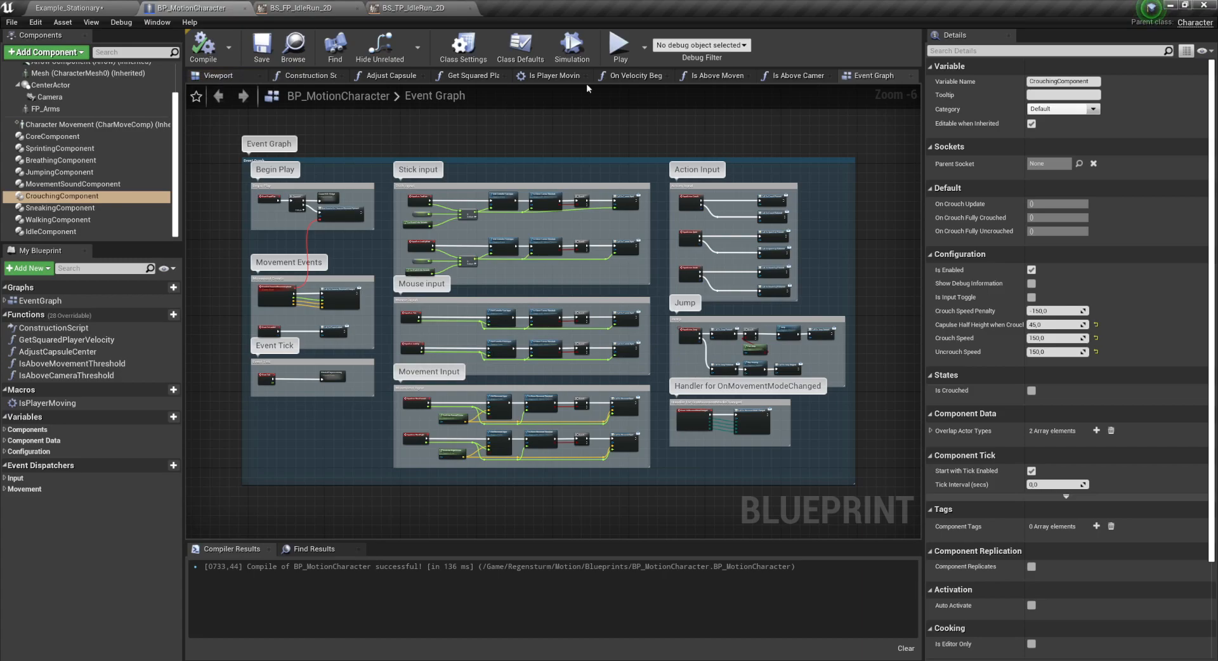
Play the Example_Stationary level to test sprinting, crouching through the low passage and jumping with the new crouch settings, then stop
click(88, 8)
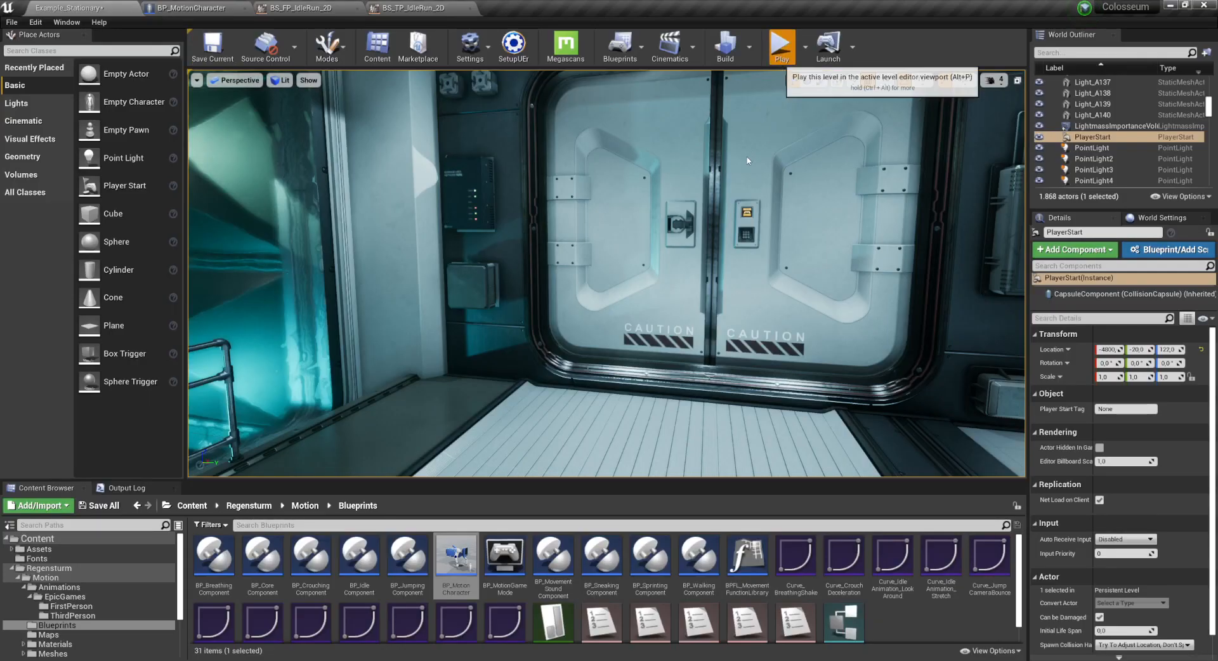
key(shift+w)
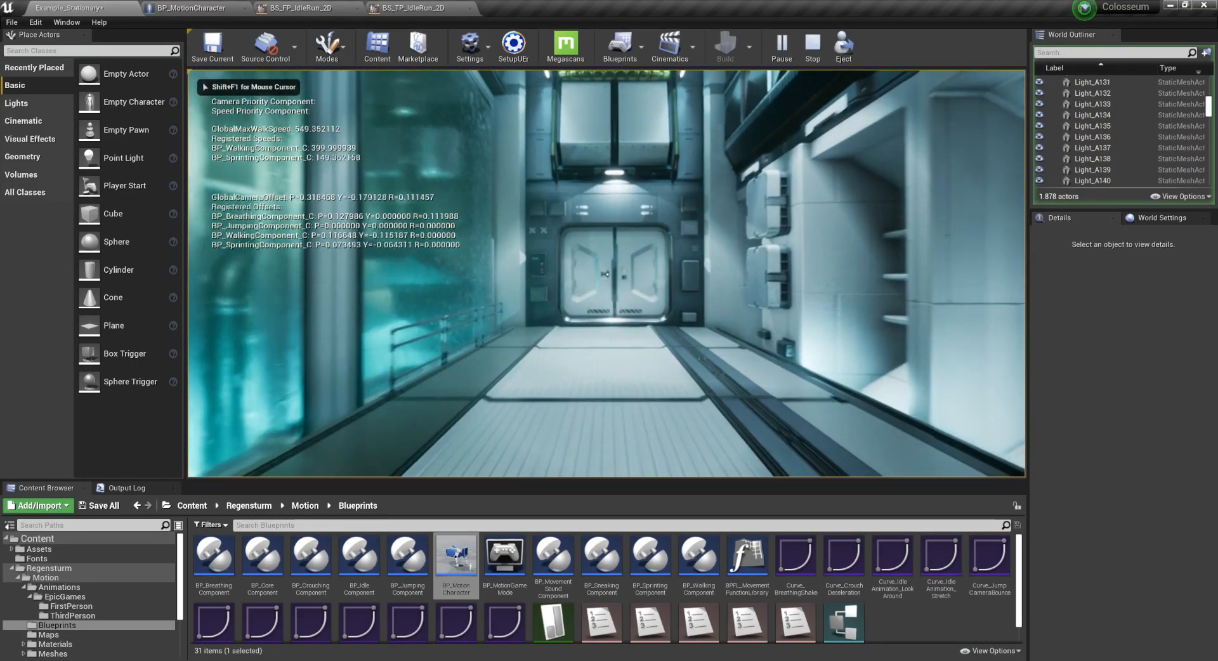
key(w)
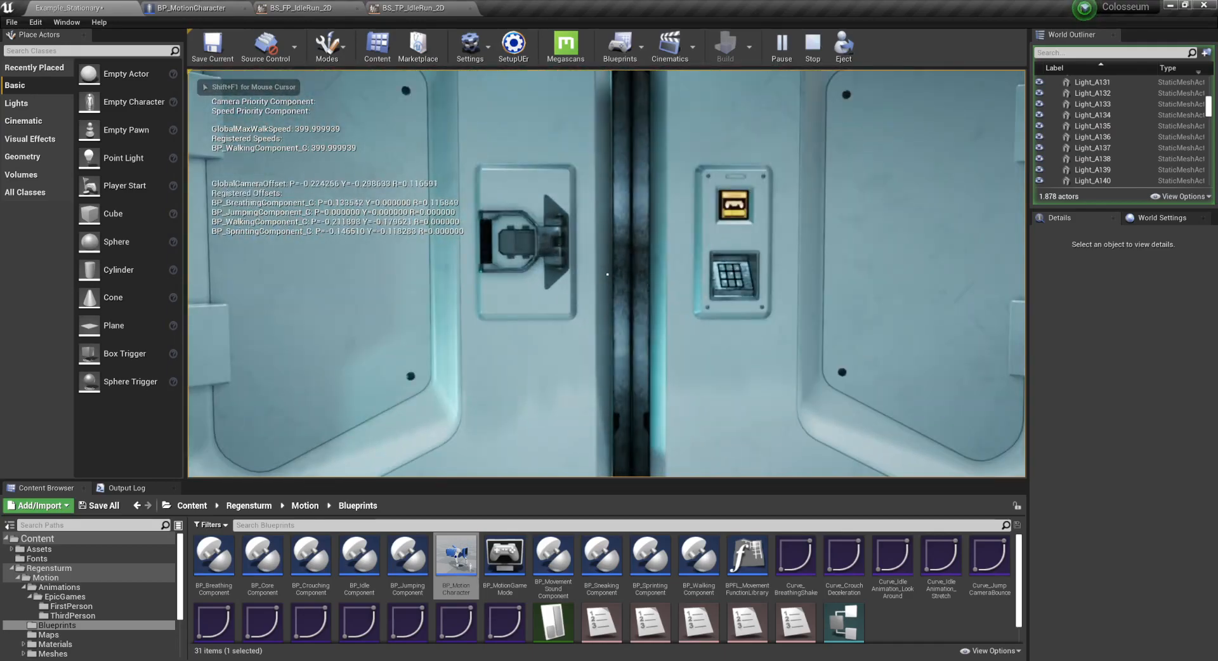
key(shift+w)
key(w)
key(c)
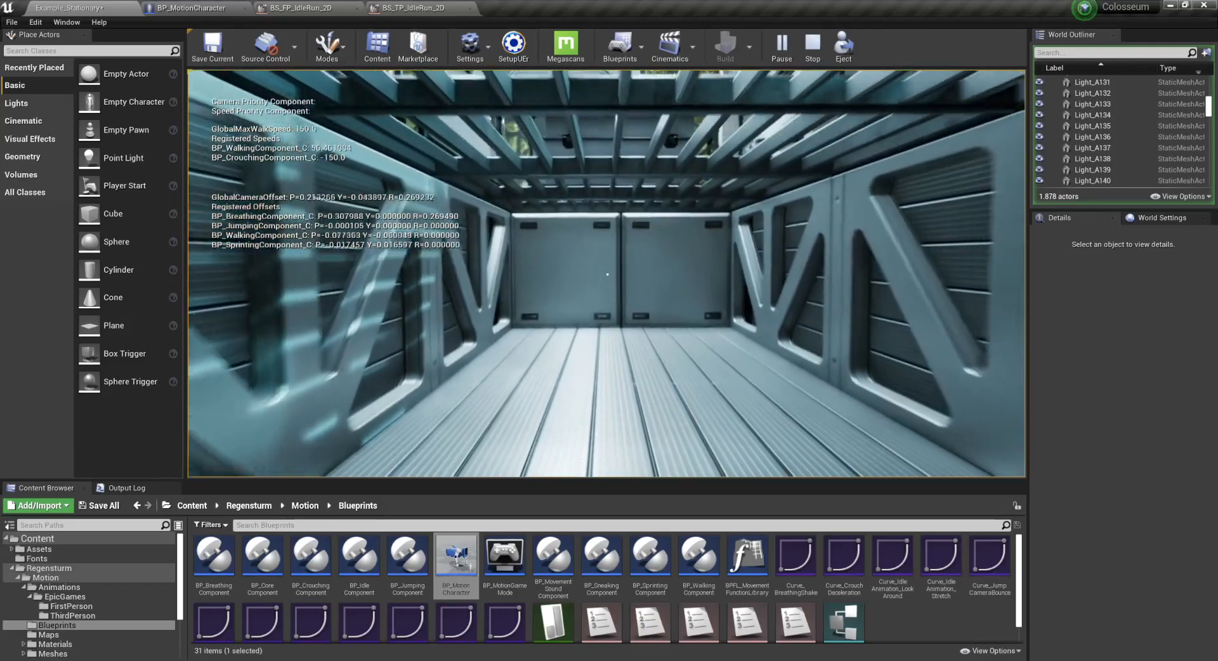
key(w)
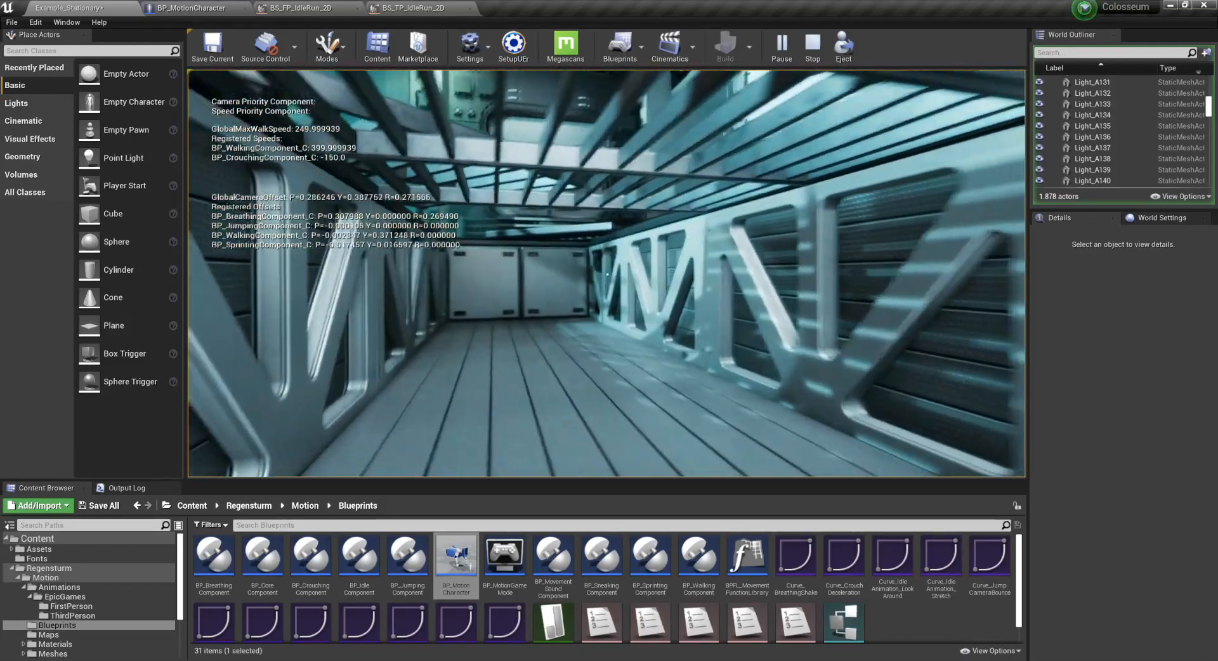
key(w)
key(c)
key(w)
key(space)
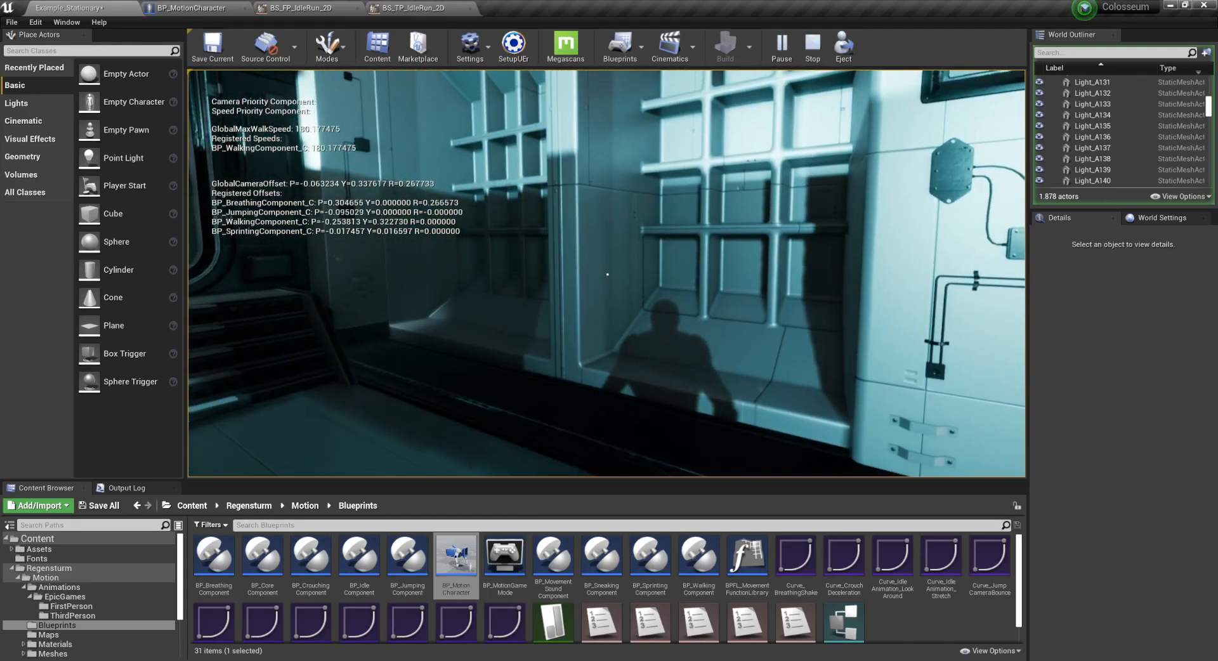
key(Escape)
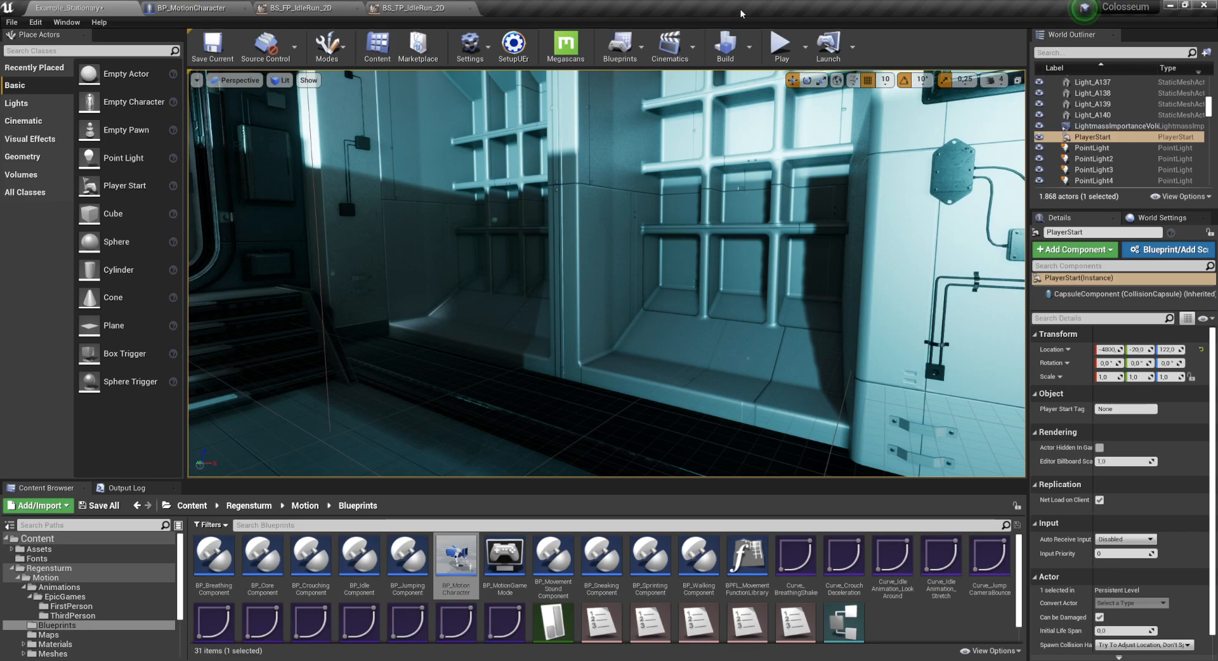
Play the level again to test jumping while sprinting and standing still for the idle camera motion, then stop
click(781, 44)
key(shift)
key(space)
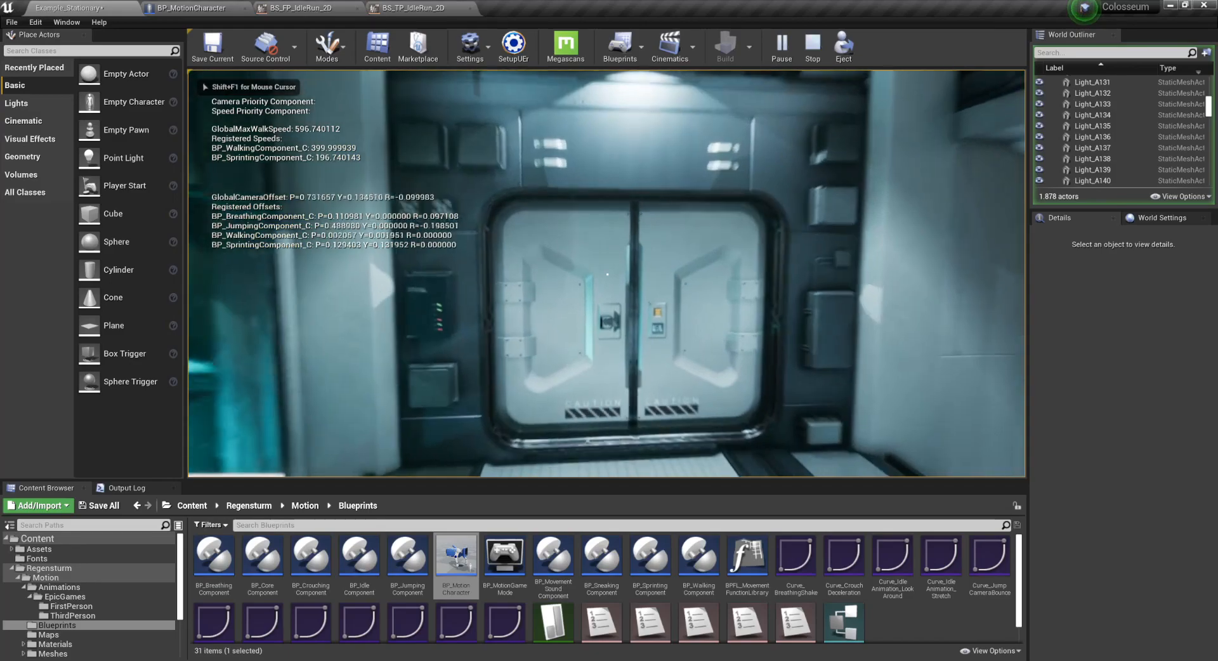
key(w)
key(space)
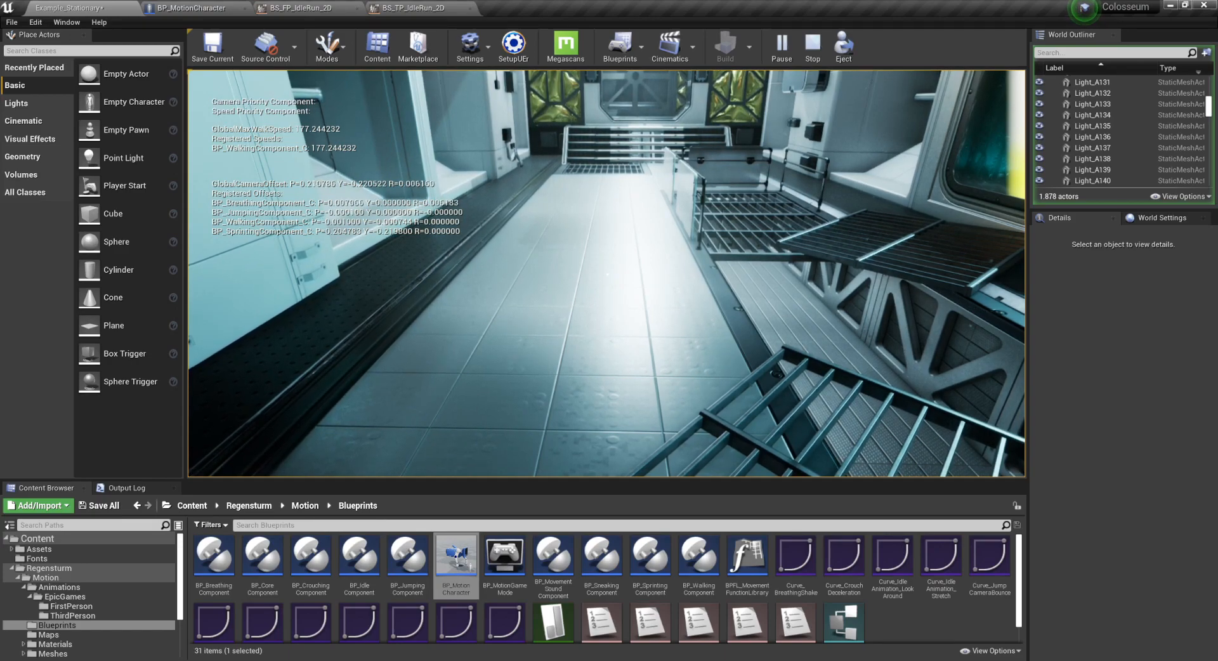
key(w)
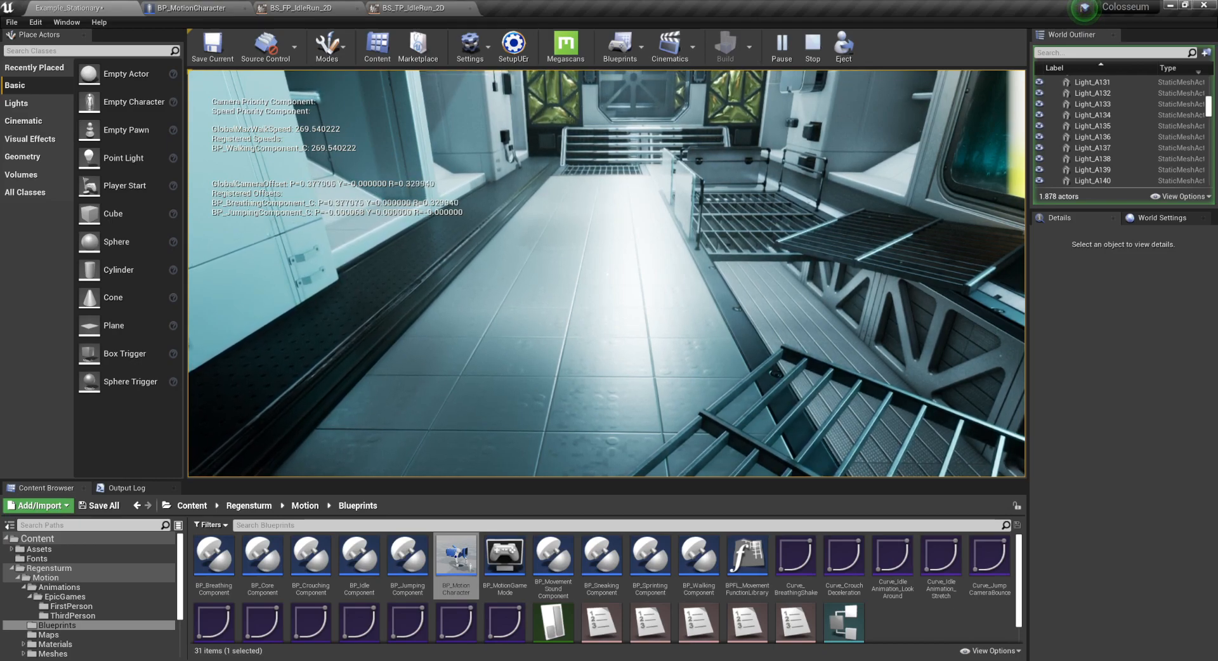
key(Escape)
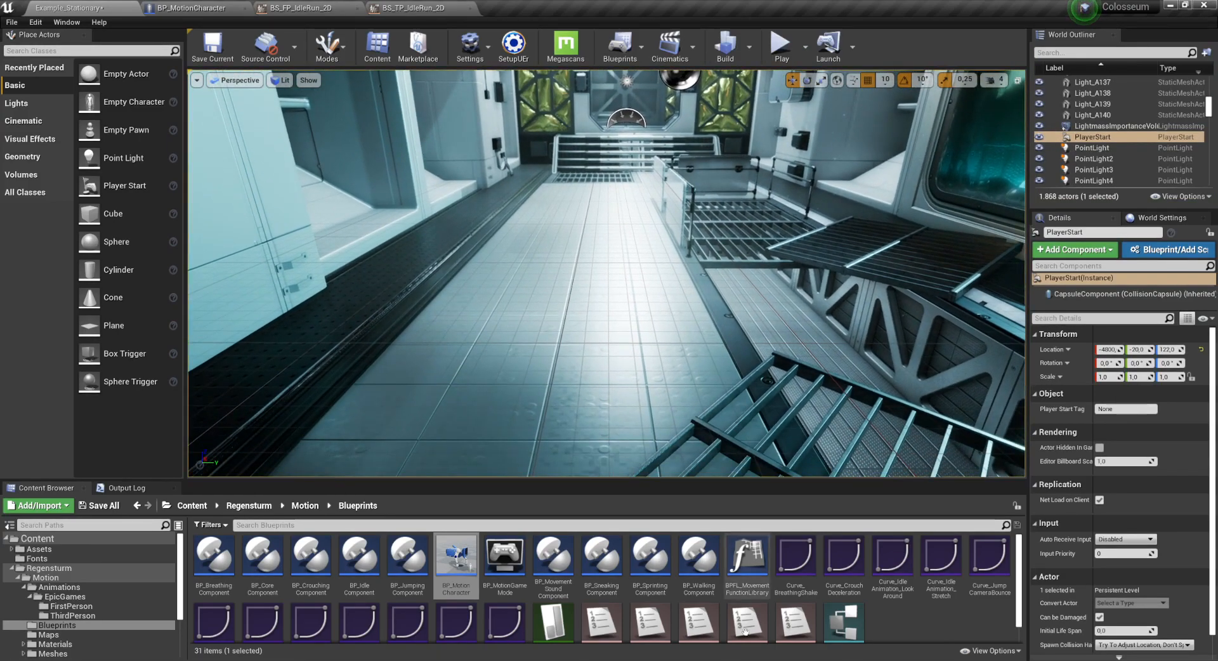
Open the Curve_IdleAnimation_LookAround vector curve from the Motion Blueprints folder and show its keys
scroll(744, 610, down, 1)
click(928, 623)
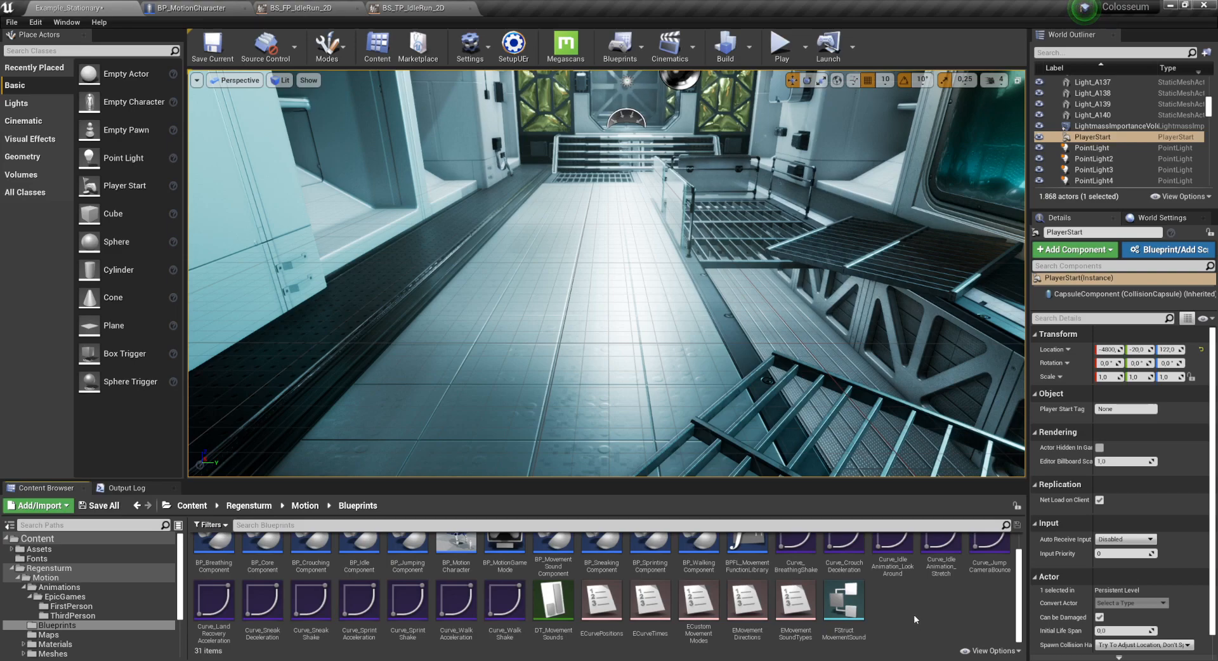
double_click(898, 568)
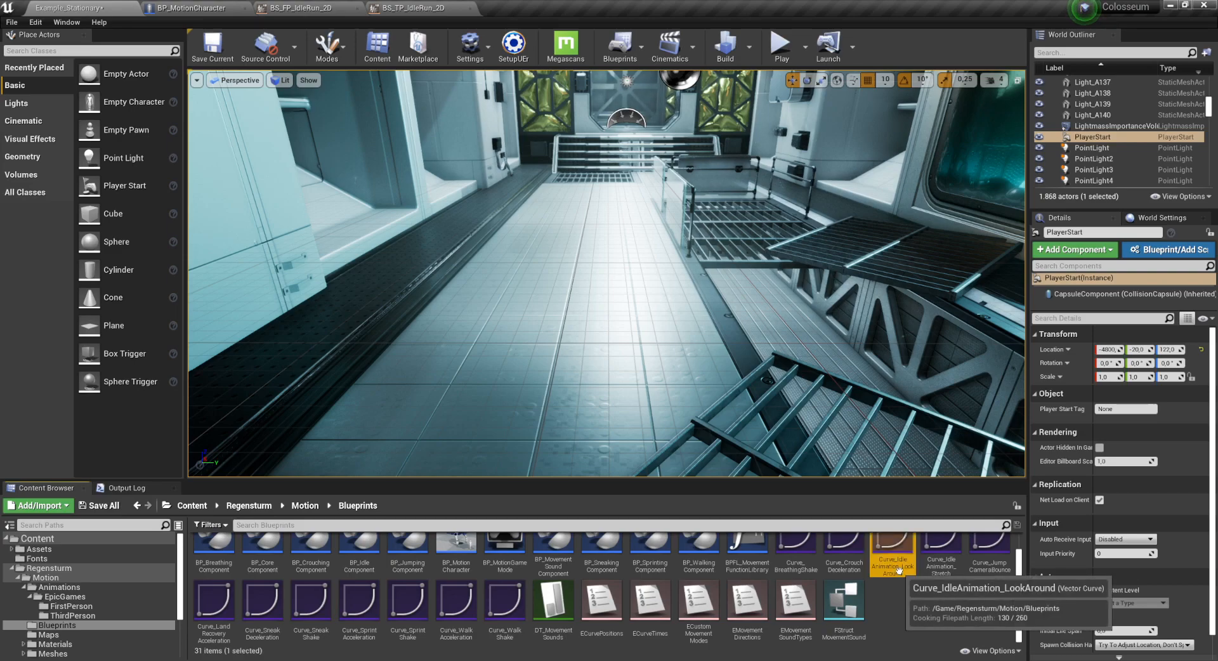
right_drag(699, 438, 655, 435)
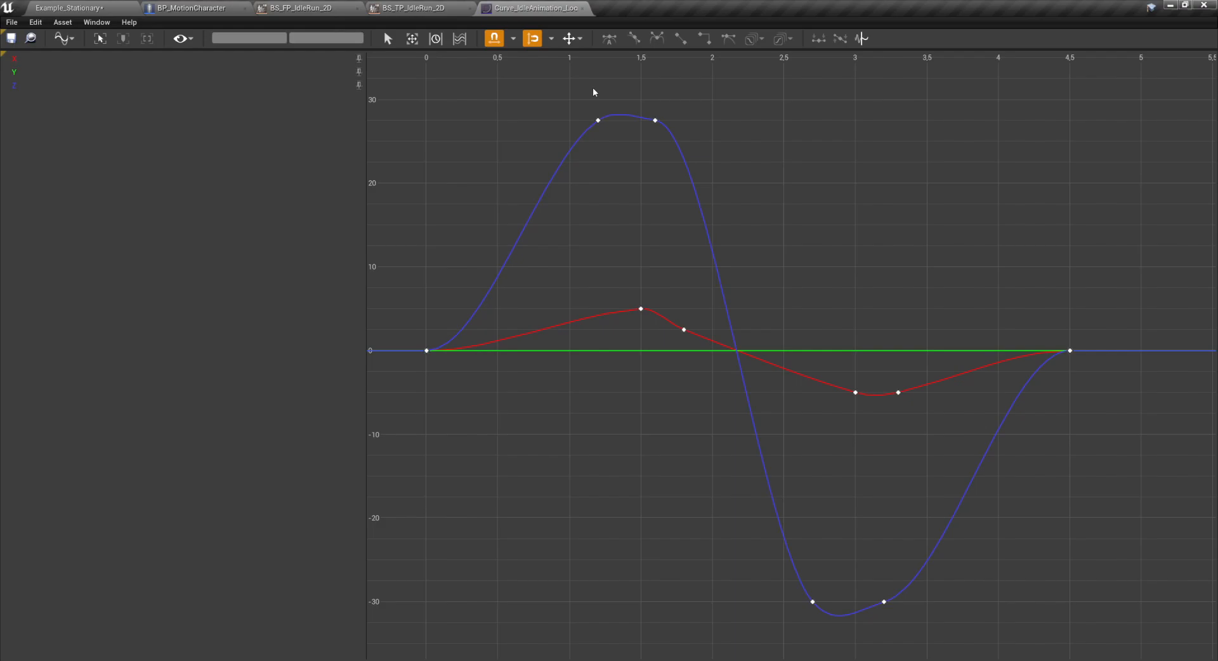
Remove Curve_IdleAnimation_Stretch from the IdleComponent's Idle Curves in BP_MotionCharacter, set Seconds to Idle to 3, and compile
click(191, 8)
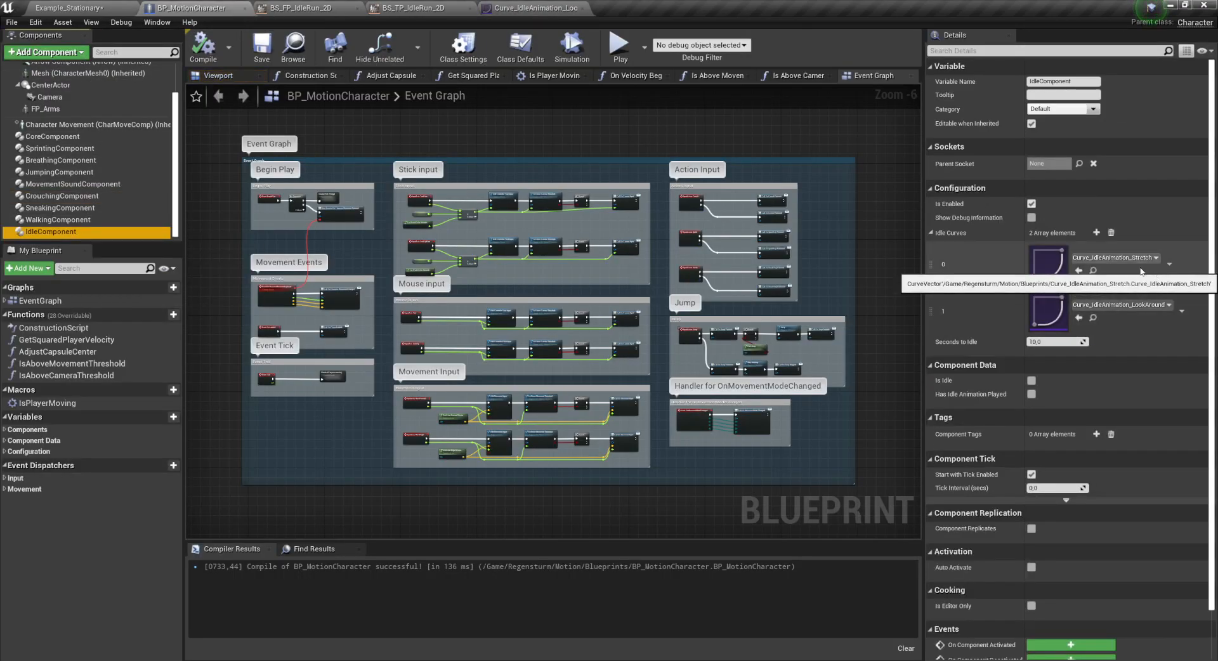
click(1171, 267)
click(1120, 289)
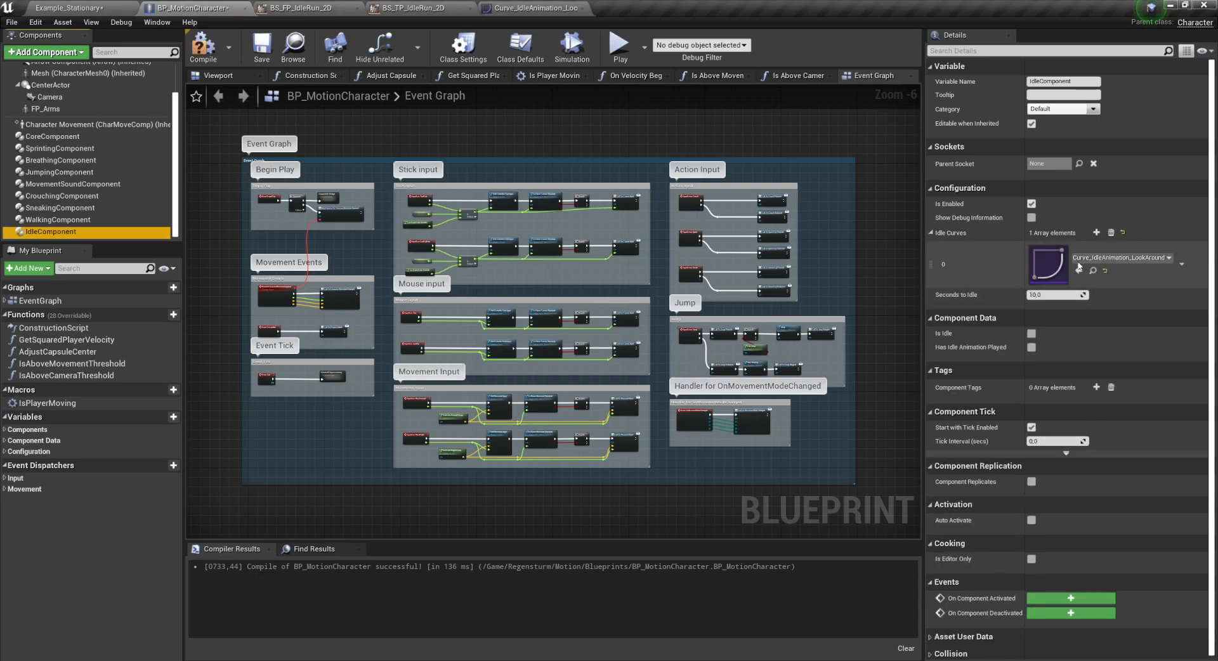
text(3)
key(Return)
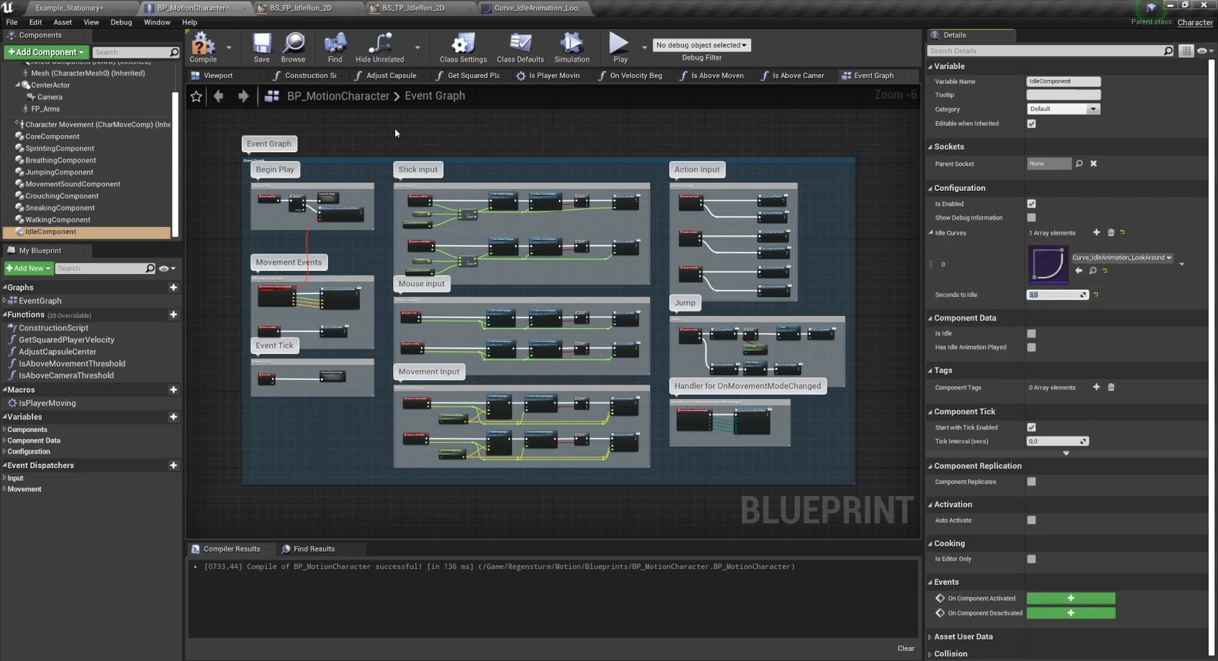
click(203, 46)
Play the level standing still to watch the look-around idle animation, then stop
click(101, 7)
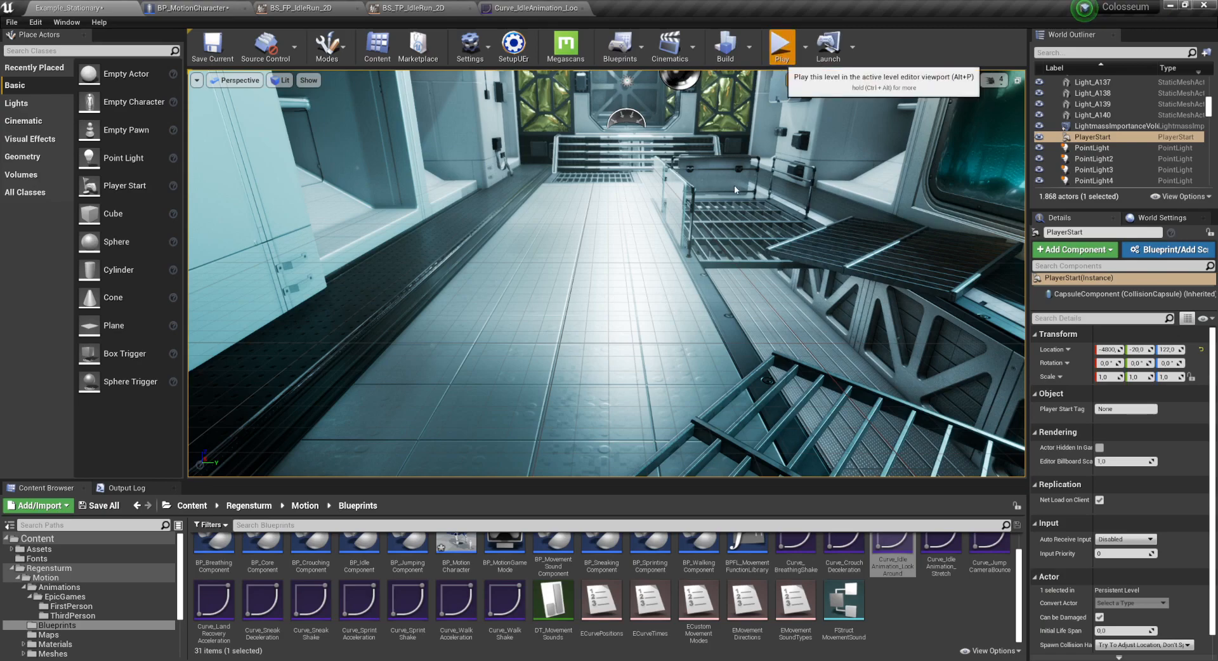
click(782, 45)
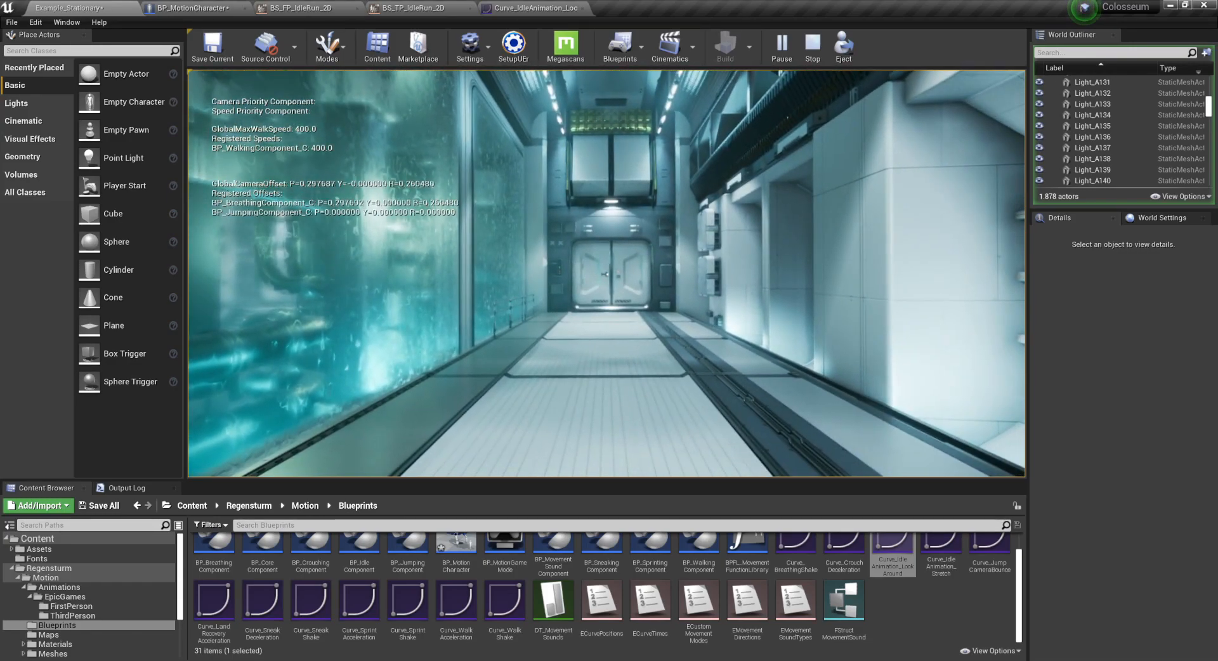
key(Escape)
In the LookAround curve, lower the two peak keys of the Z curve to a value of 12.5
click(536, 8)
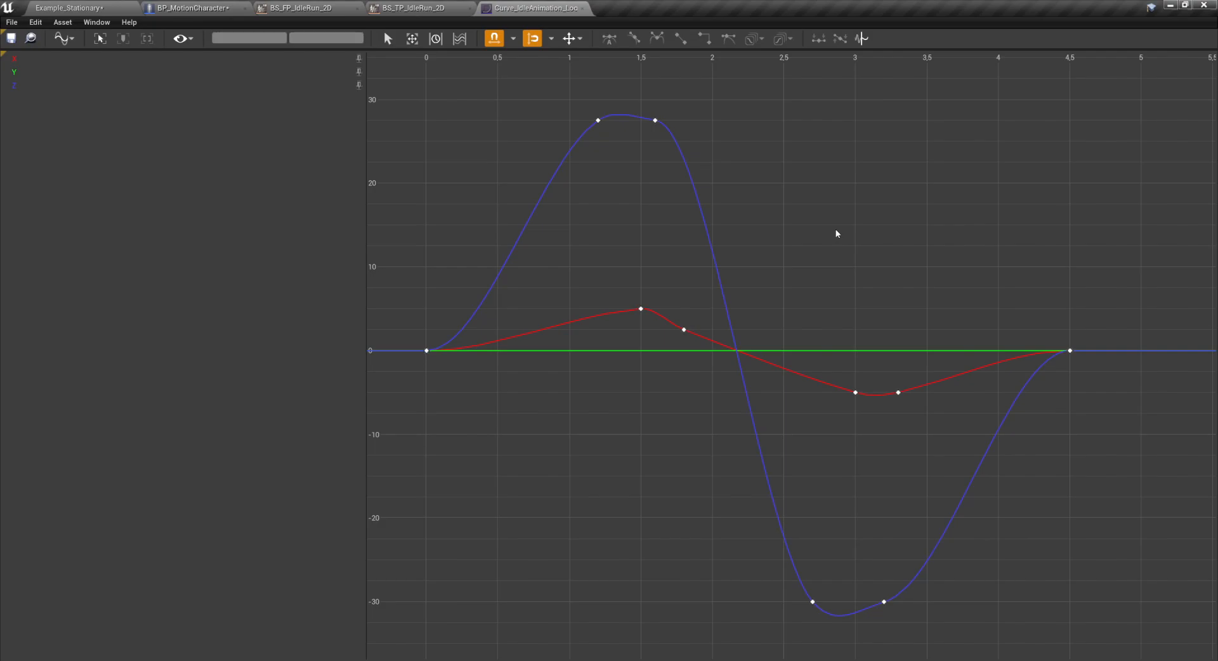
right_drag(836, 230, 837, 252)
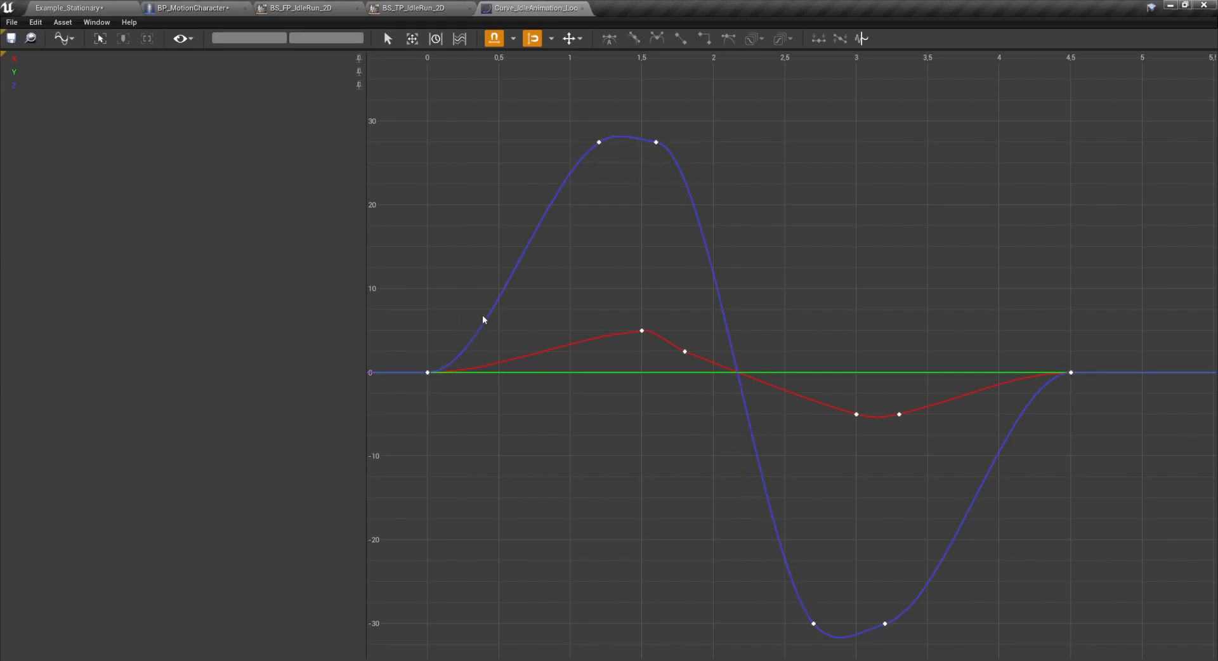
mouse_move(603, 143)
right_drag(995, 577, 983, 568)
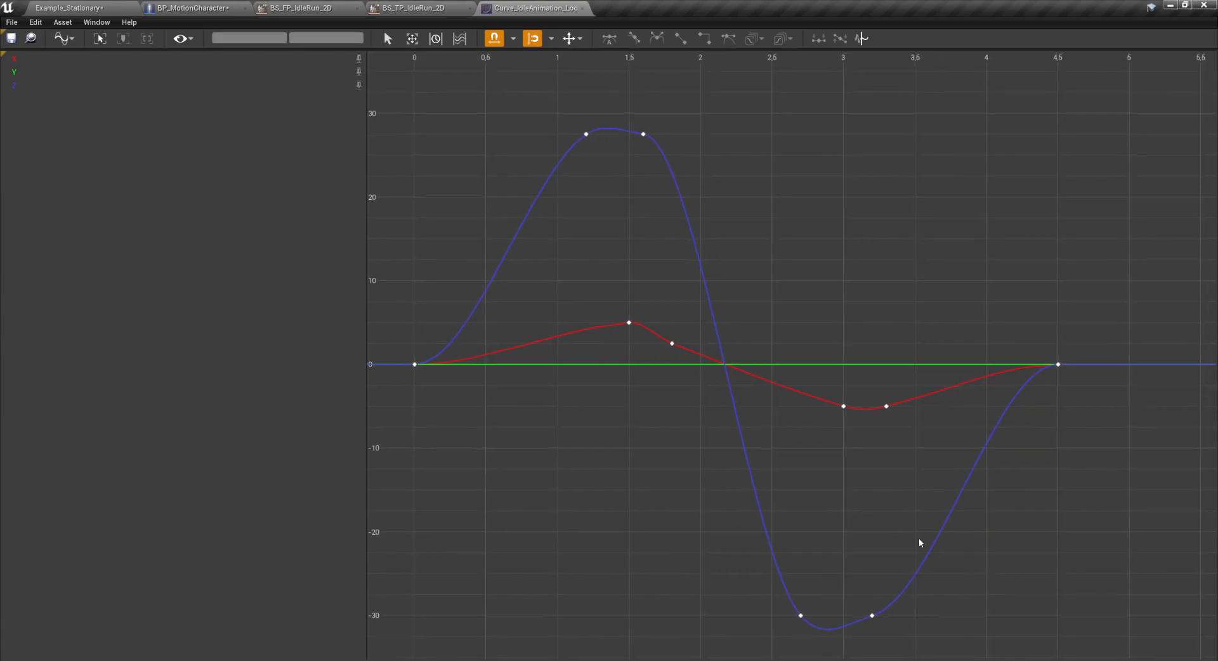
right_drag(703, 350, 723, 336)
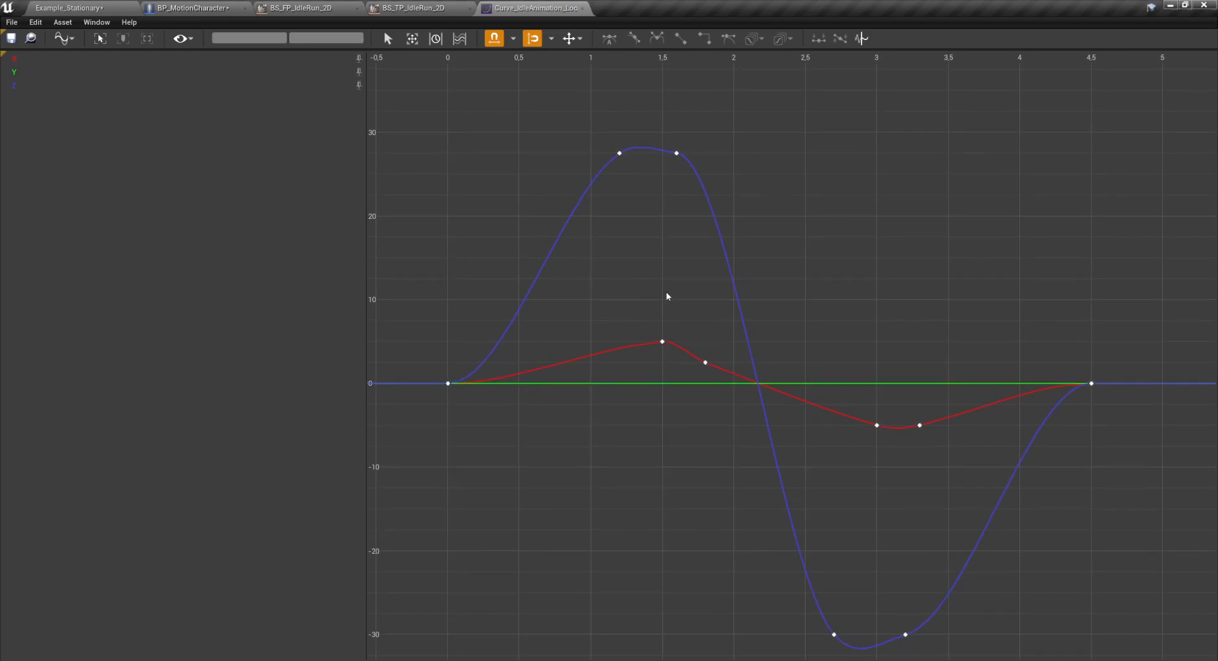
drag(766, 201, 568, 119)
drag(620, 161, 620, 287)
right_drag(854, 530, 781, 481)
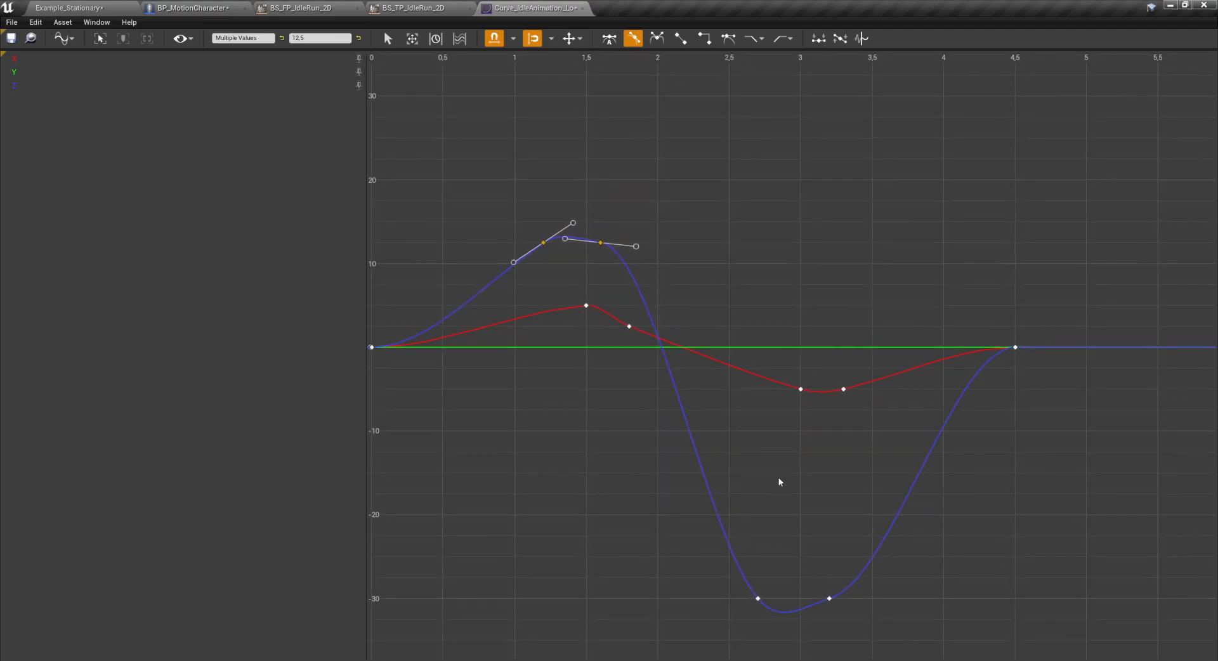
click(784, 484)
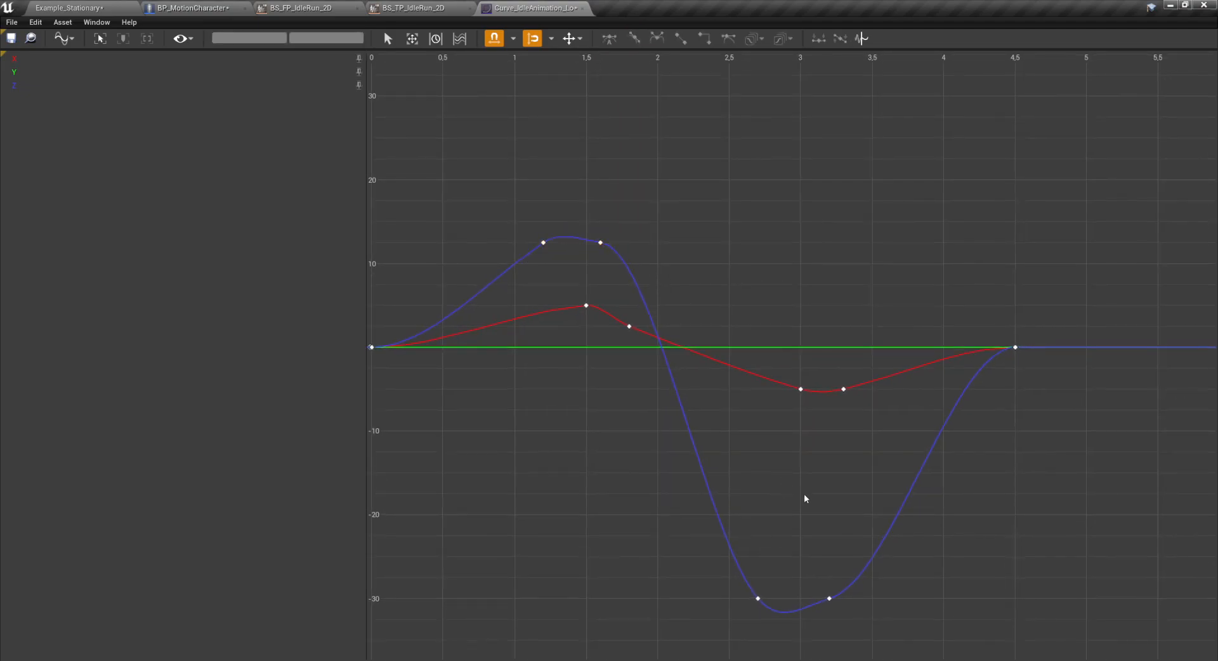
Add a key near the end of the Z curve and move it to time 4.0 with a value of about 5
right_drag(956, 456, 872, 477)
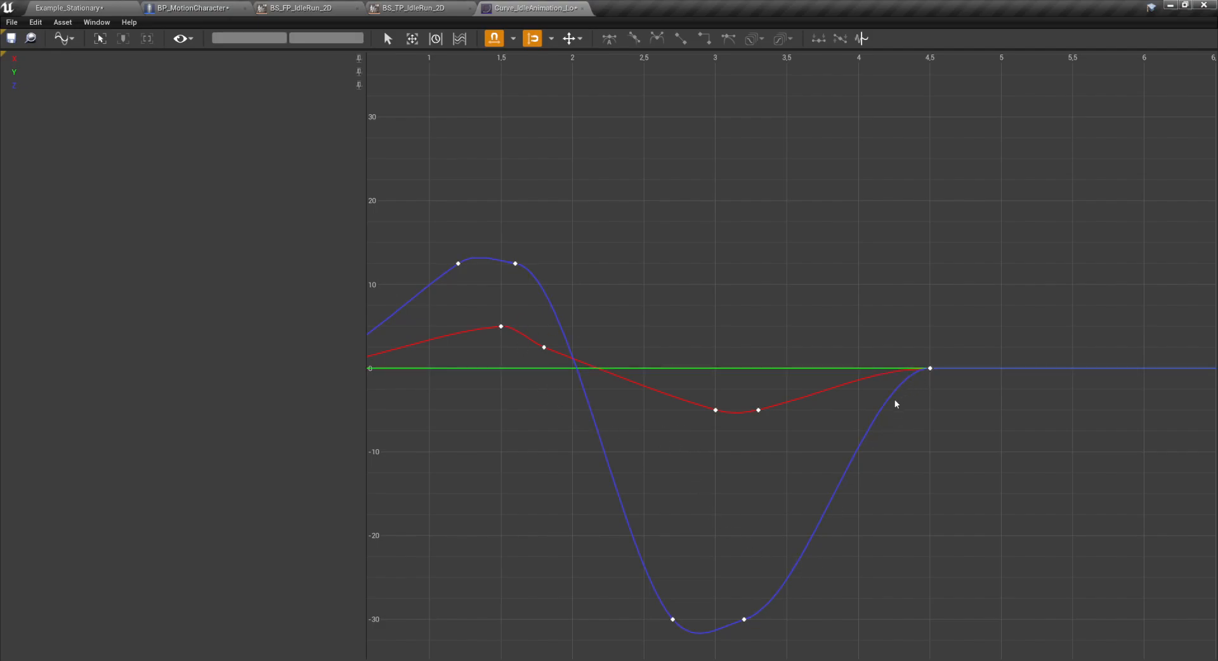
click(884, 411)
right_click(883, 412)
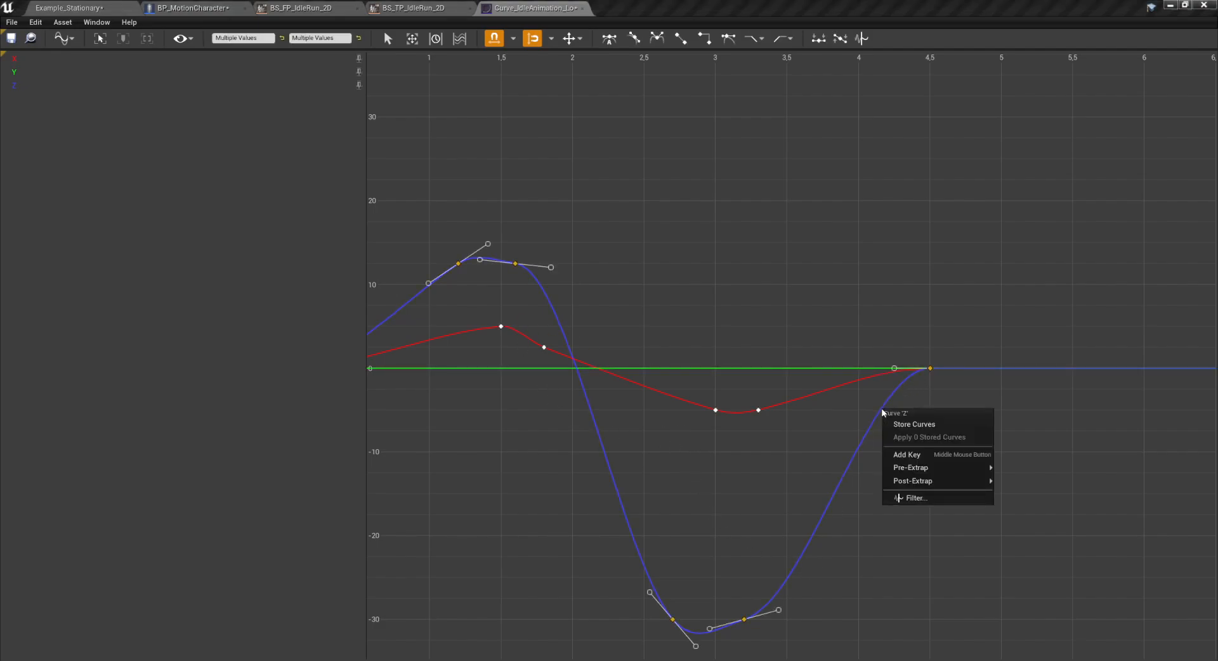
mouse_move(908, 469)
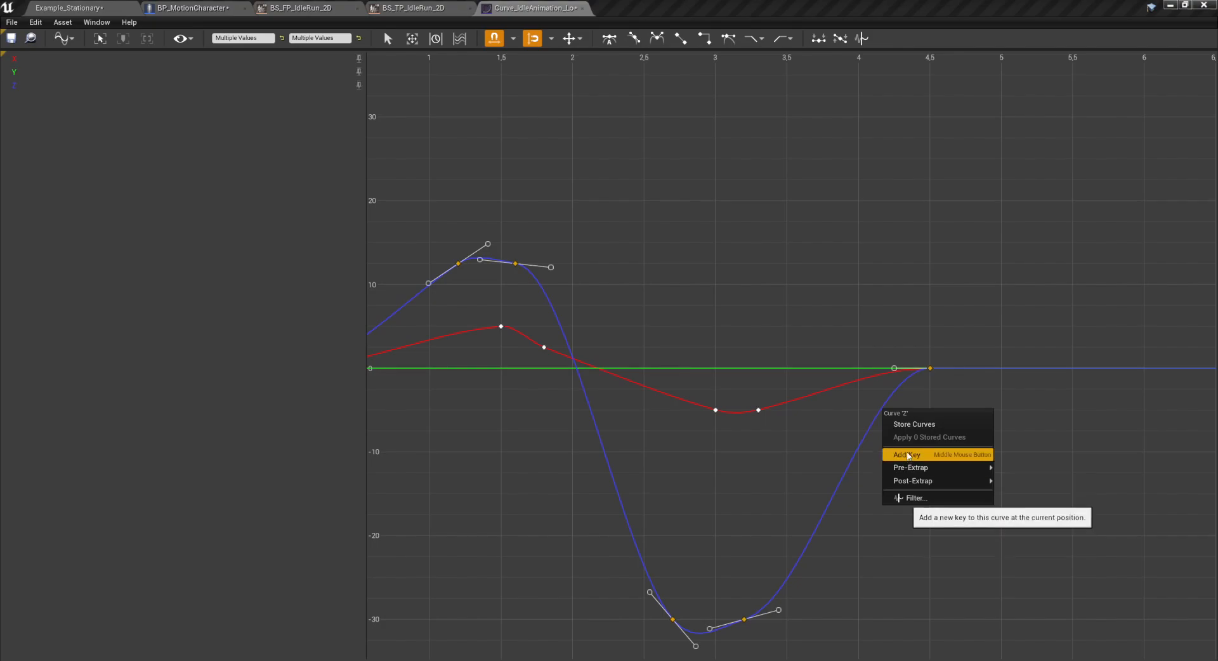
click(907, 455)
mouse_move(890, 415)
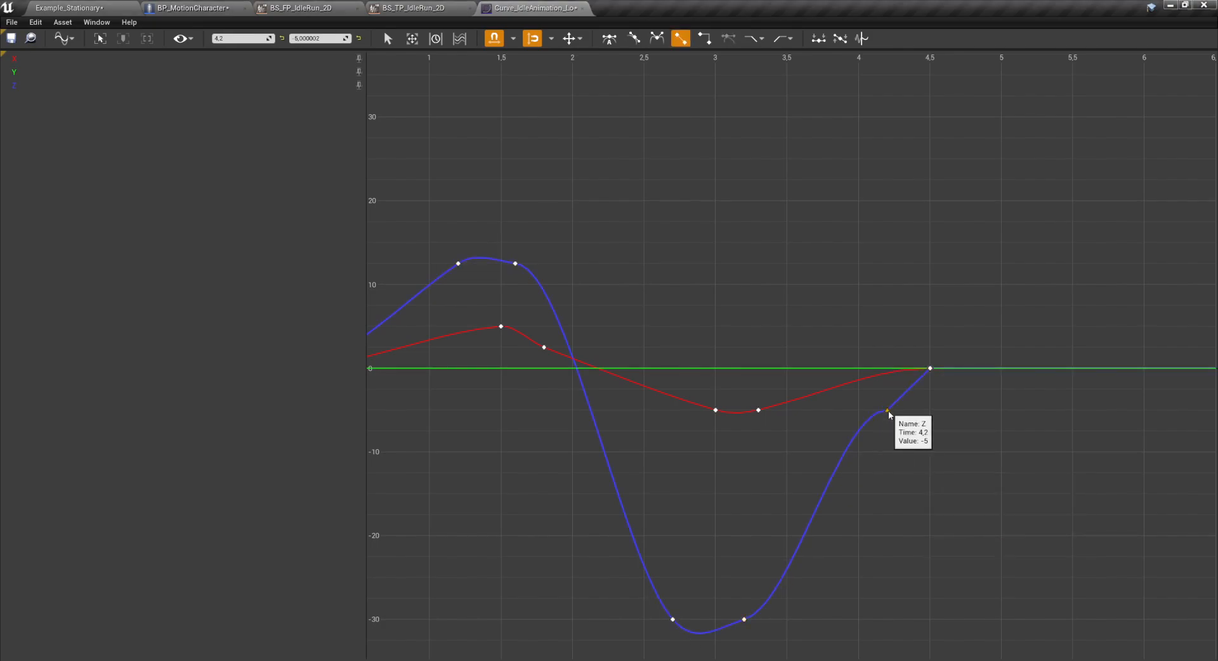
drag(890, 415, 869, 334)
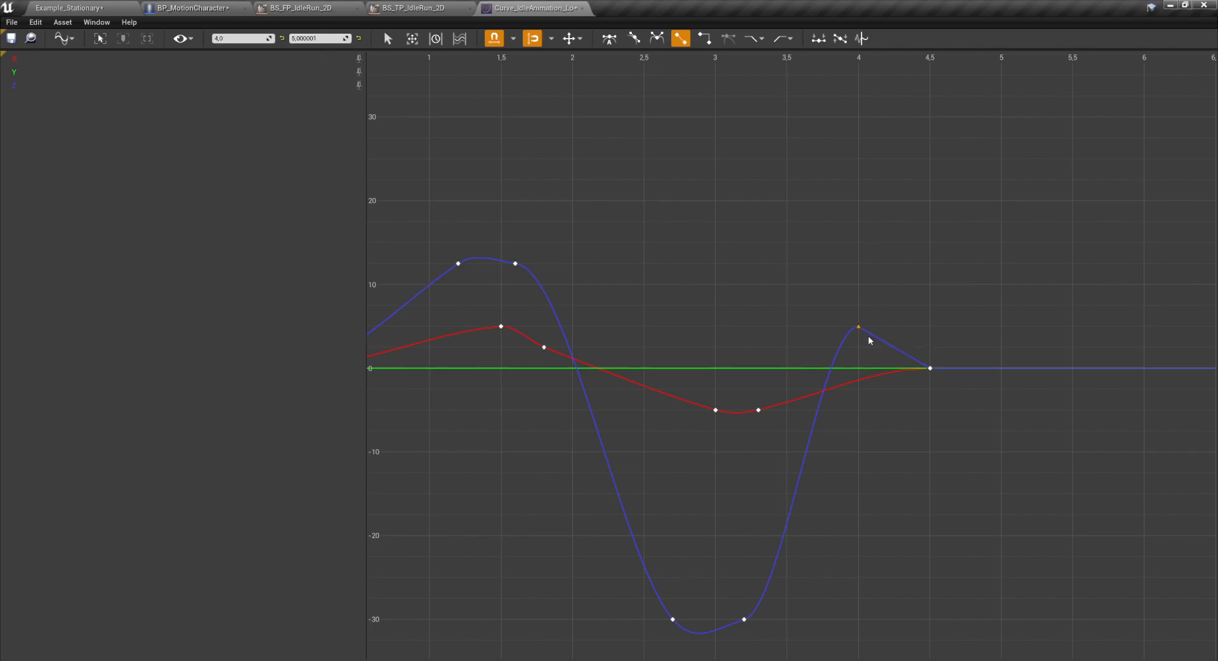
Return to the Example_Stationary level to check the edited look-around idle animation
right_drag(691, 315, 765, 296)
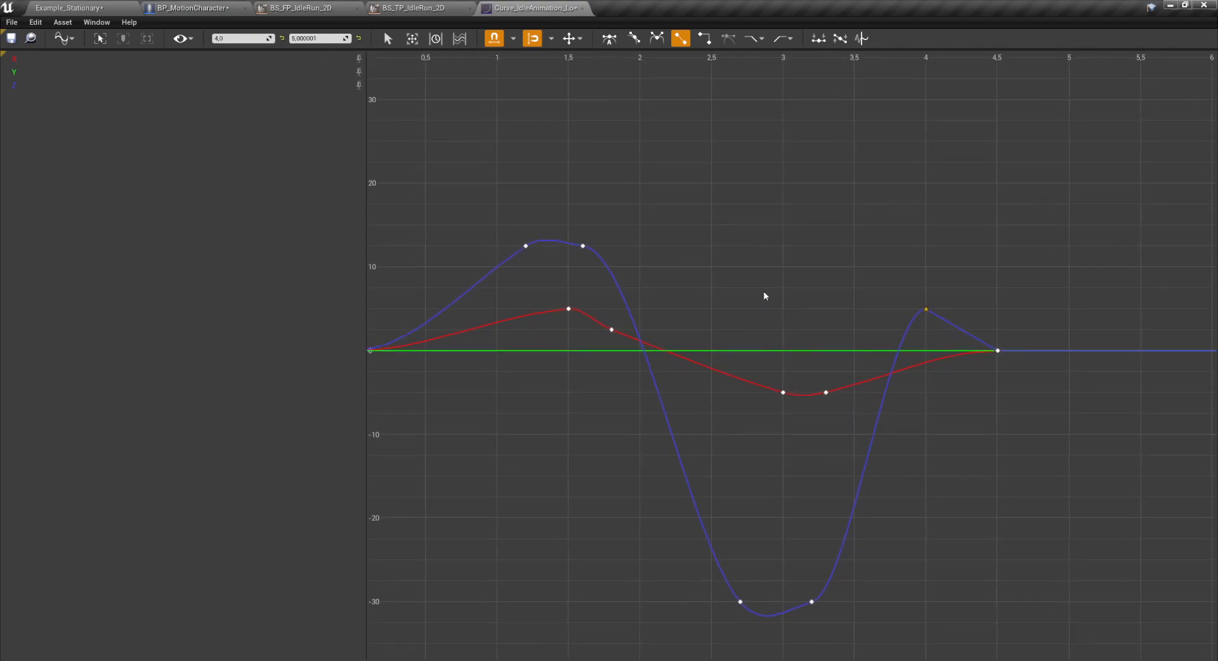
right_drag(965, 323, 952, 335)
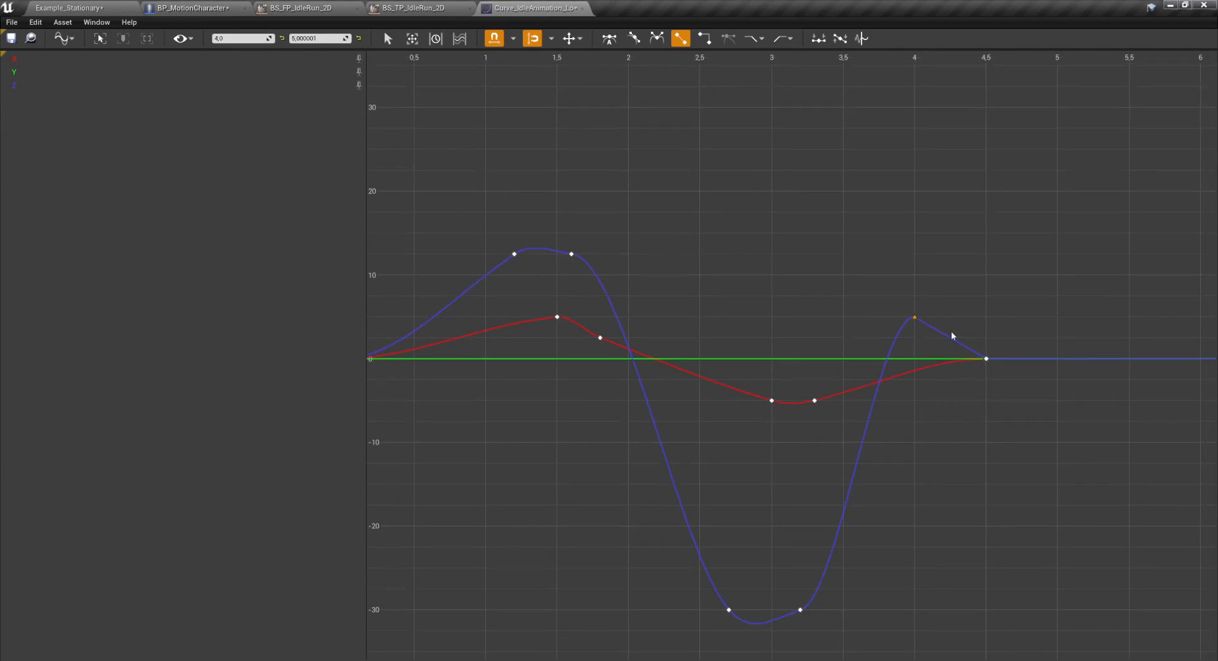
click(92, 8)
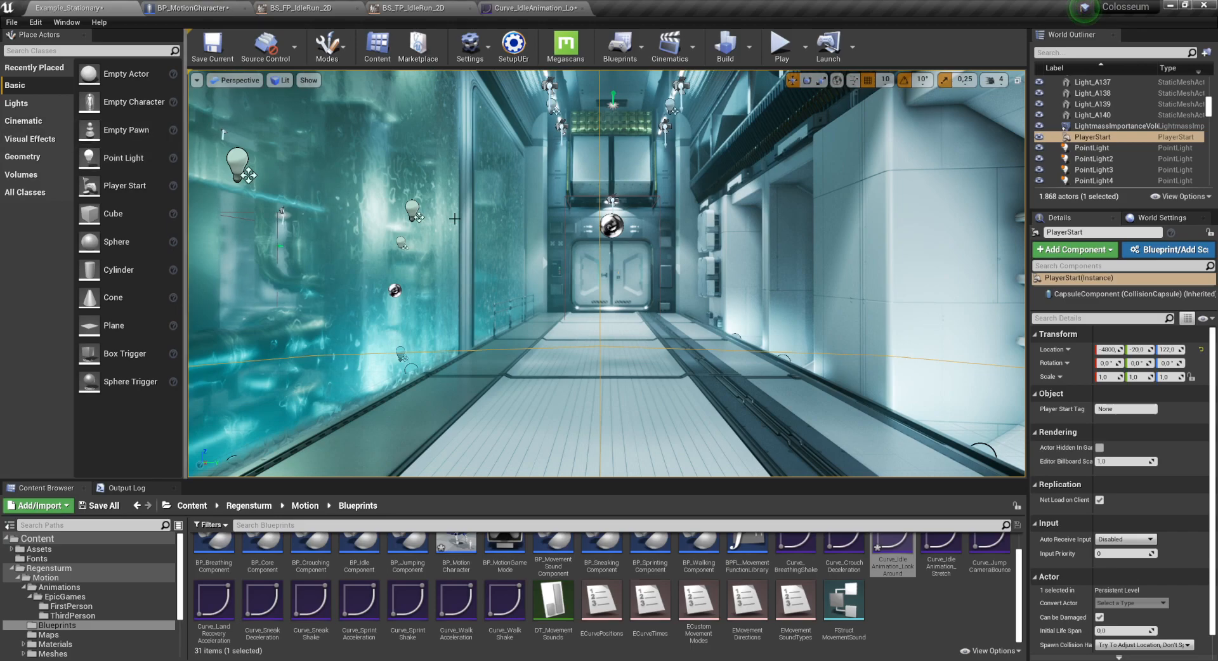
Smooth the Z curve's key at time 4.0 in the LookAround curve using cubic interpolation with an adjusted downward-sloping tangent, and save the curve
click(533, 8)
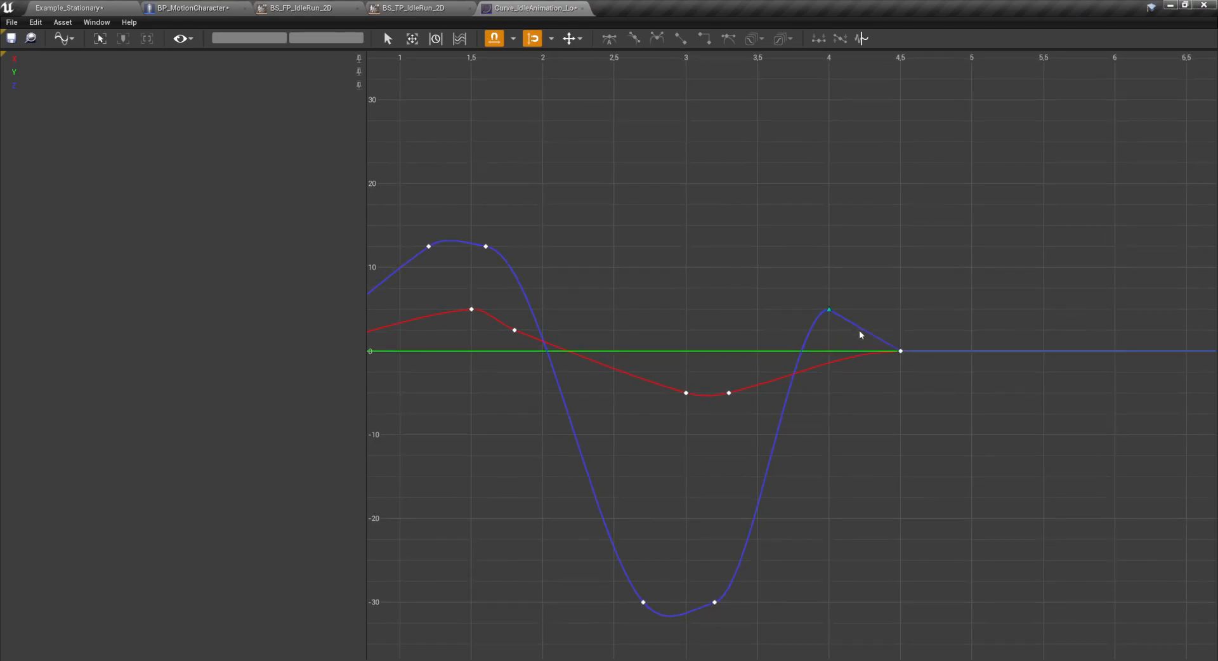
click(830, 311)
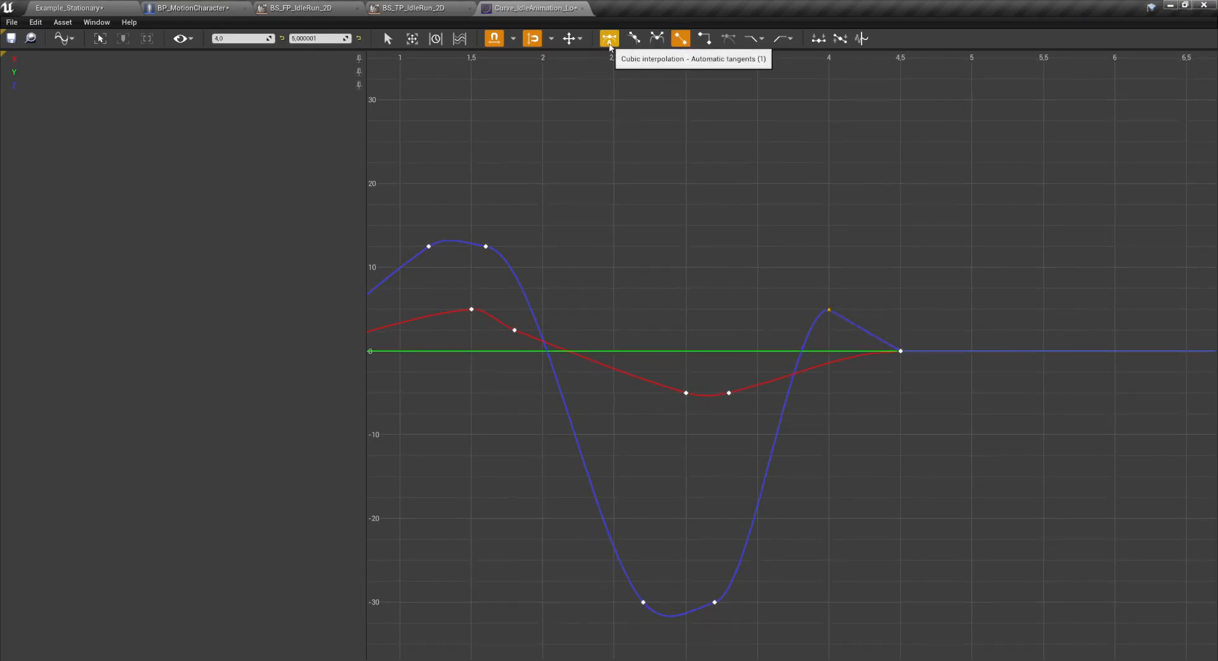
click(609, 42)
click(824, 330)
right_drag(845, 332, 841, 308)
scroll(842, 307, up, 1)
click(823, 284)
drag(844, 258, 853, 304)
right_drag(600, 293, 805, 304)
click(11, 38)
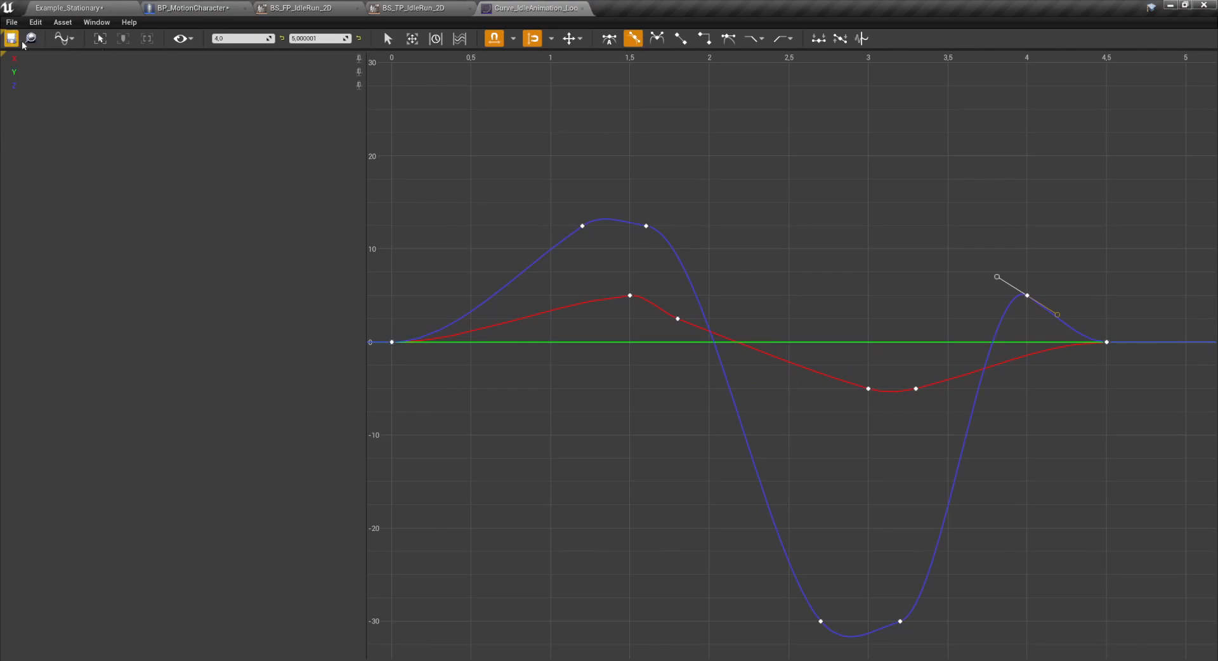
Play the Example_Stationary level standing still to watch the smoothed look-around animation, then stop
click(83, 9)
click(781, 45)
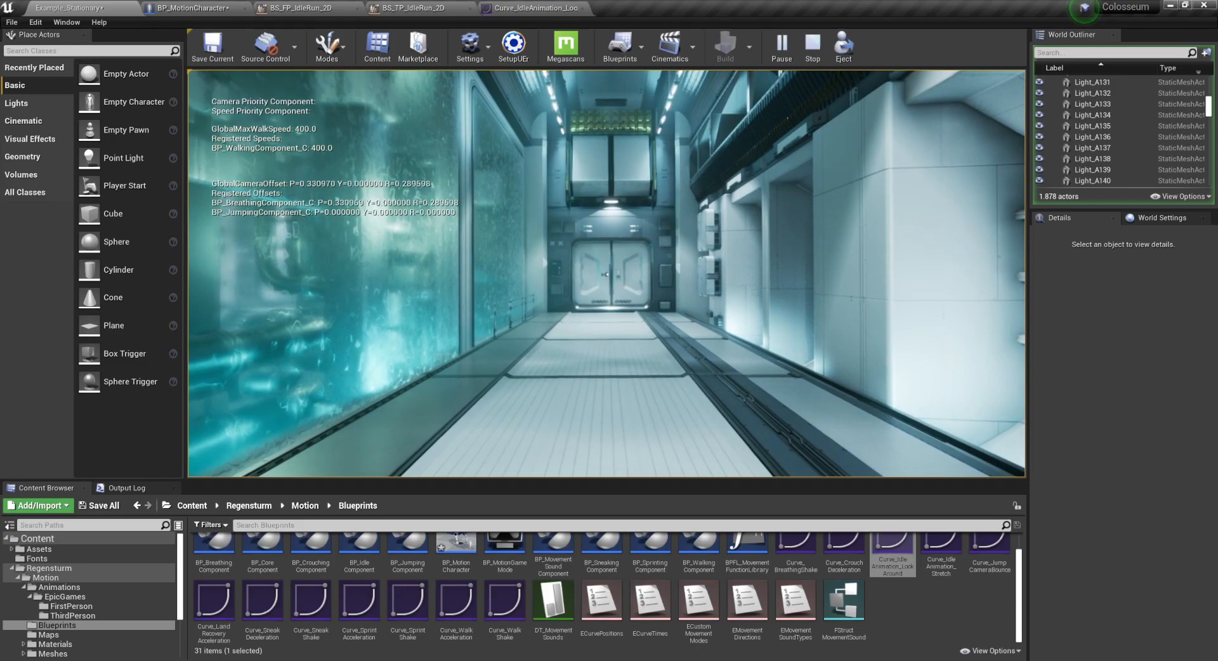
key(Escape)
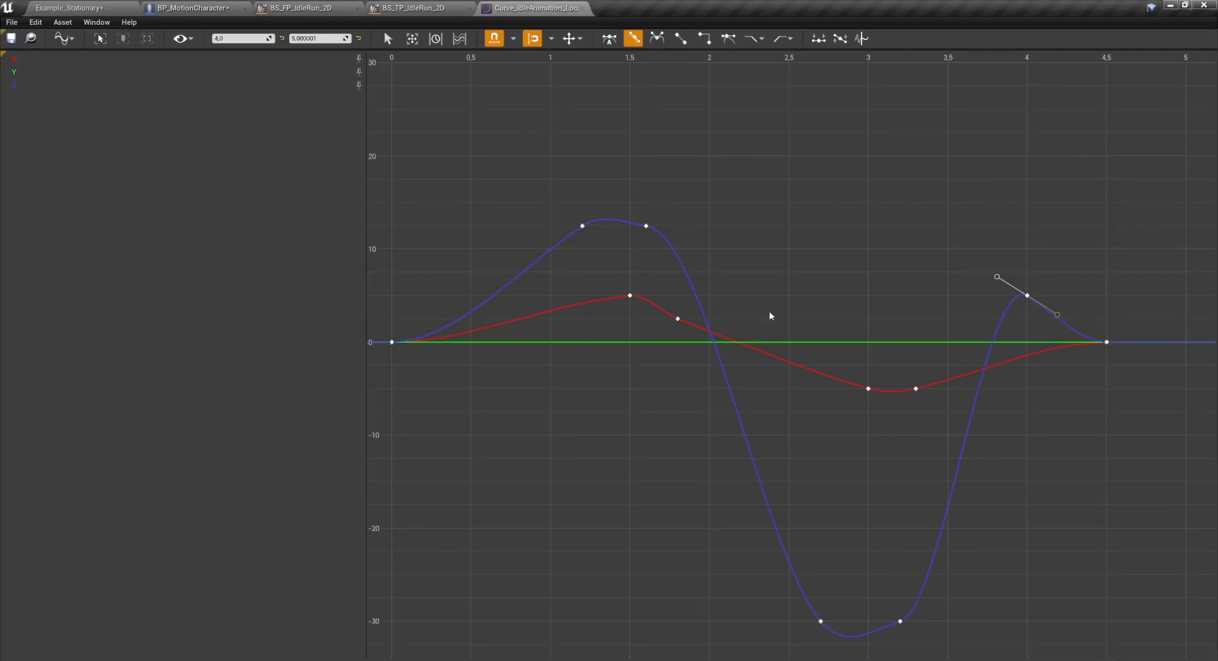
Move the final keys of the LookAround curves to time 5.7 to lengthen the end of the animation
right_drag(992, 297, 824, 322)
drag(1004, 349, 899, 388)
right_drag(954, 376, 874, 356)
drag(859, 345, 1050, 345)
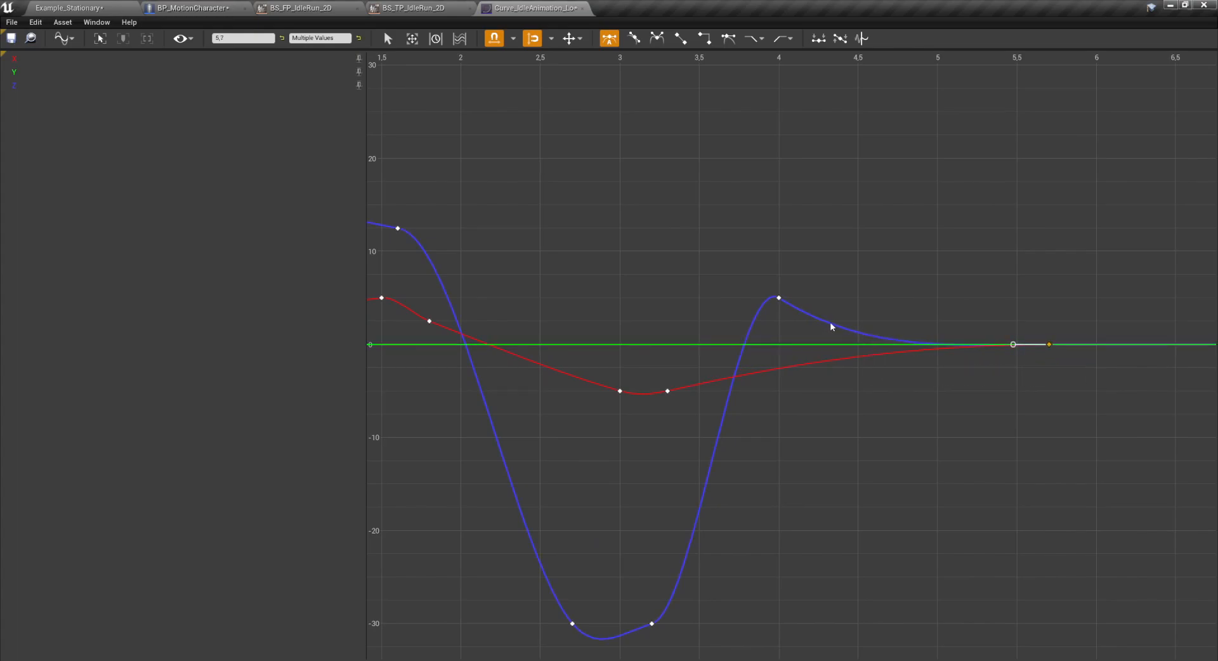
Raise the Z curve's key at time 4.0 to a value of about 7.5, flatten its tangent and save the curve
click(854, 330)
click(776, 297)
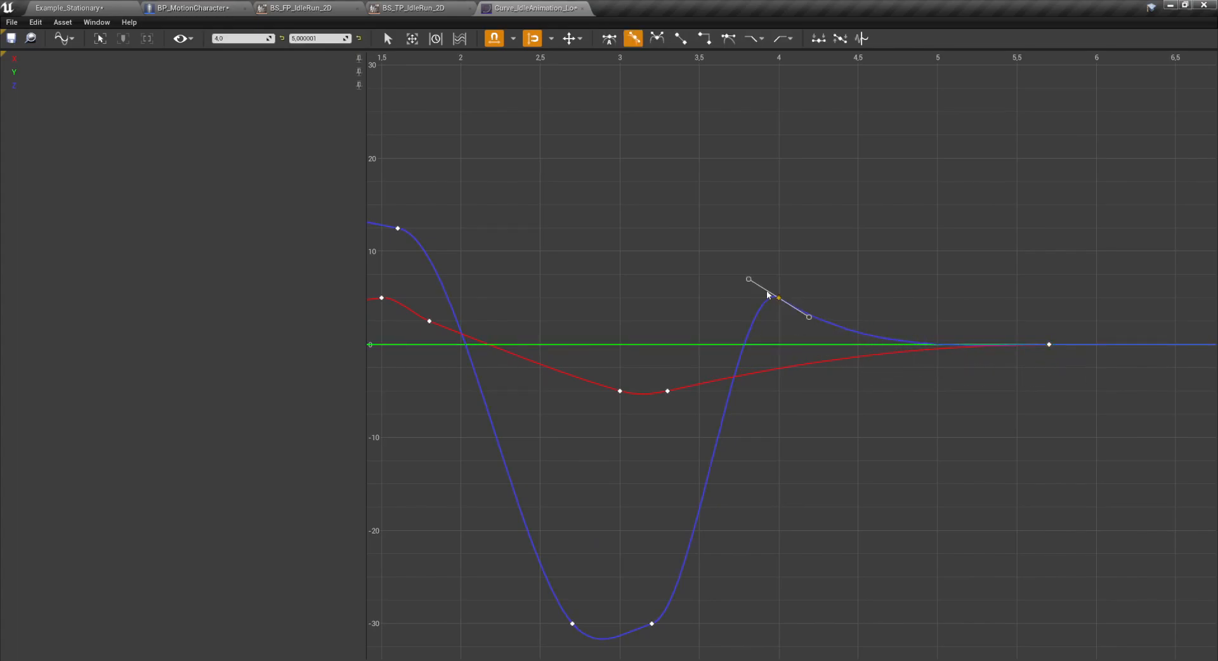
drag(781, 300, 781, 278)
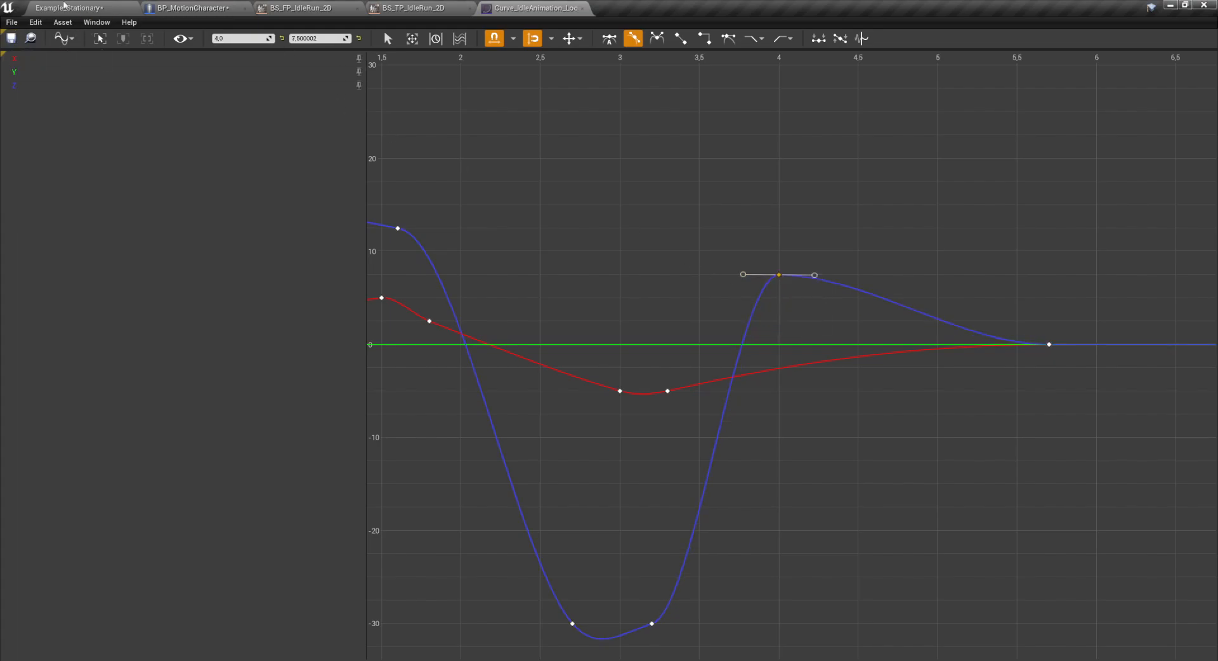
Play the level without moving to check the extended look-around animation, then stop
click(67, 8)
click(782, 44)
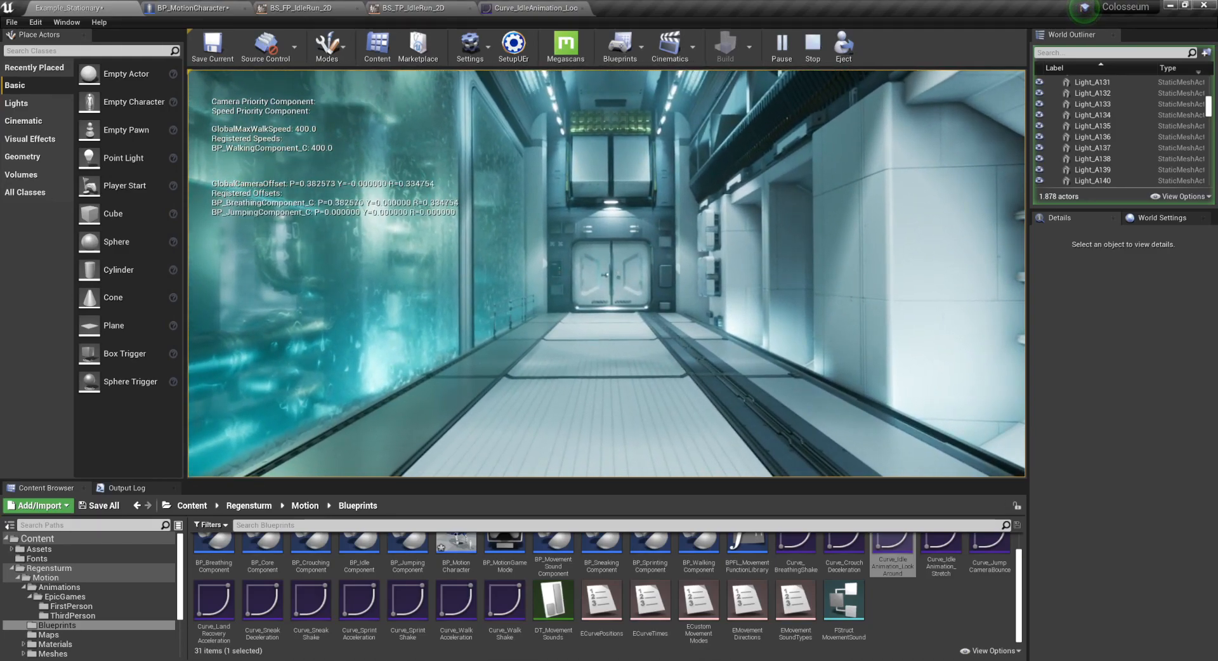
key(Escape)
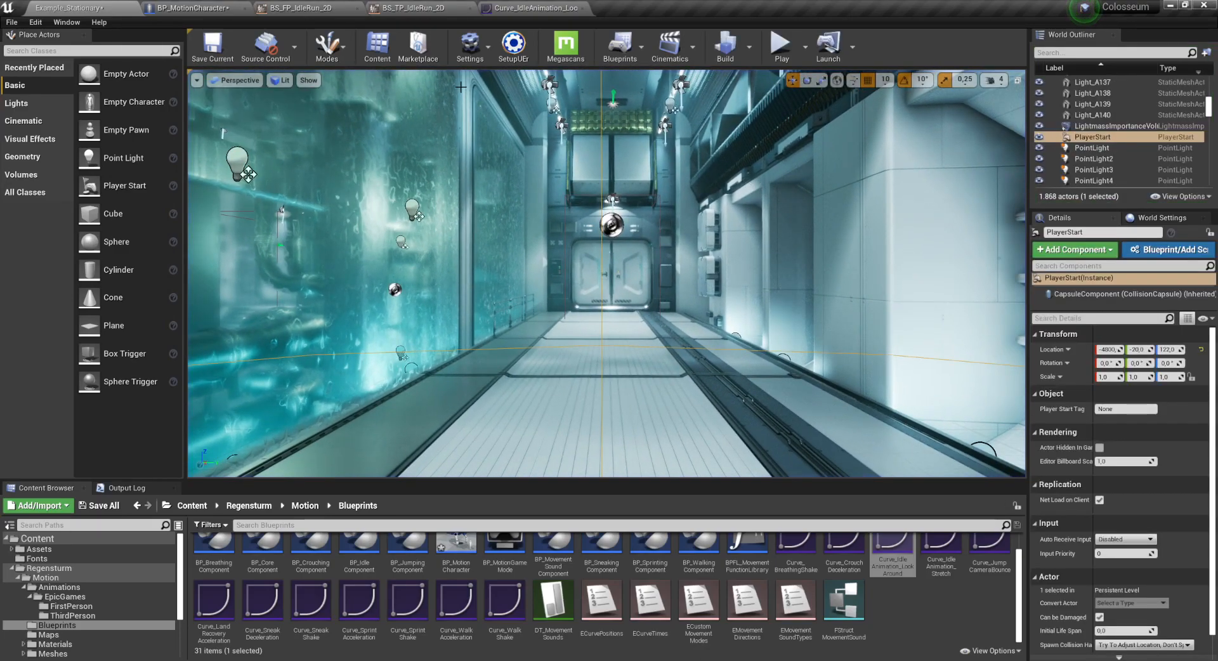
Reopen the LookAround curve and examine its full shape from the first key to the last
click(546, 8)
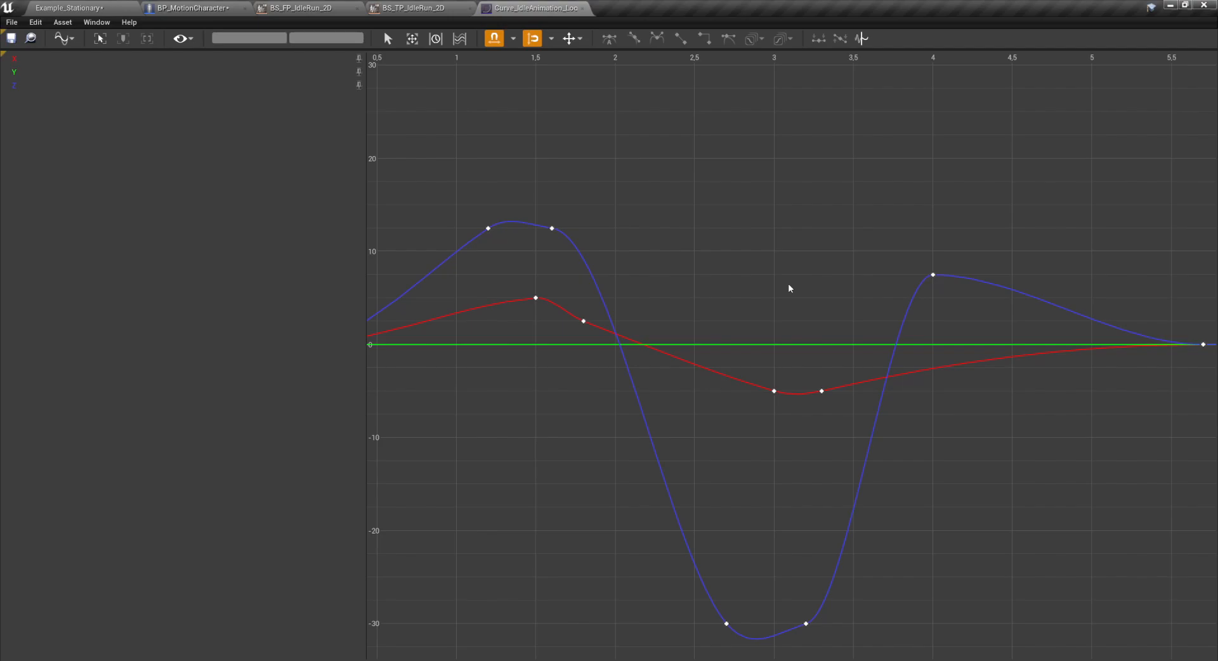
scroll(792, 286, down, 2)
right_drag(599, 378, 590, 454)
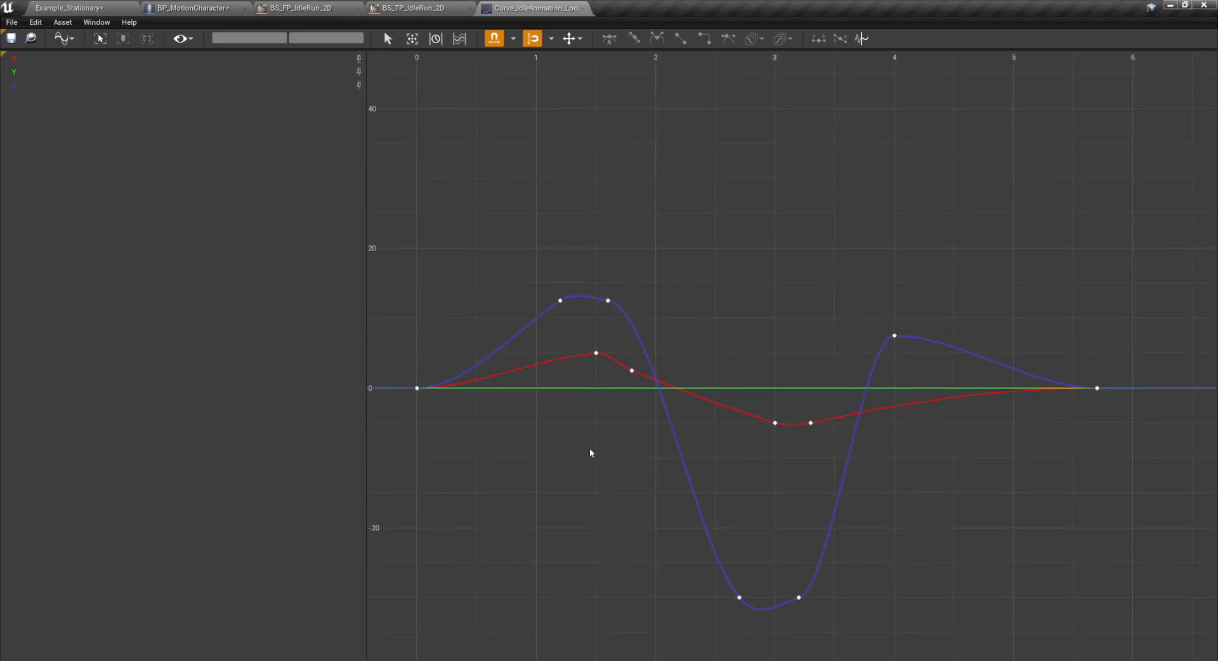
drag(1121, 632, 528, 273)
click(485, 248)
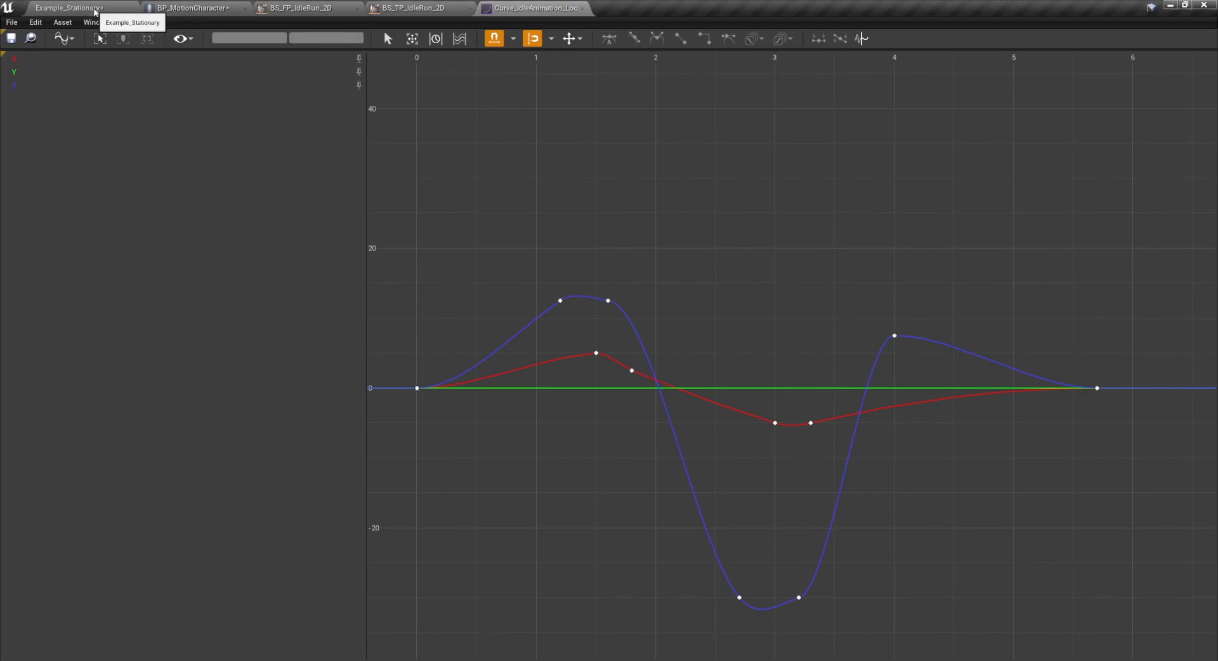
Play the Example_Stationary level, walk forward while looking down at the floor to check the footsteps, then stop
click(94, 11)
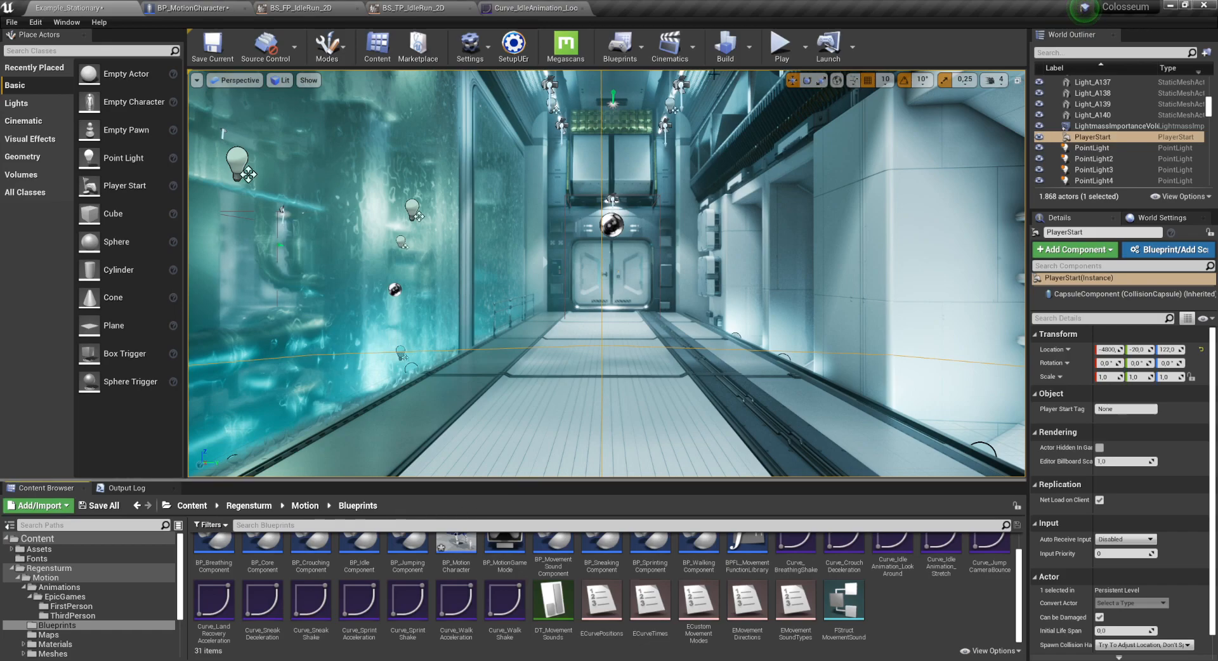
click(778, 49)
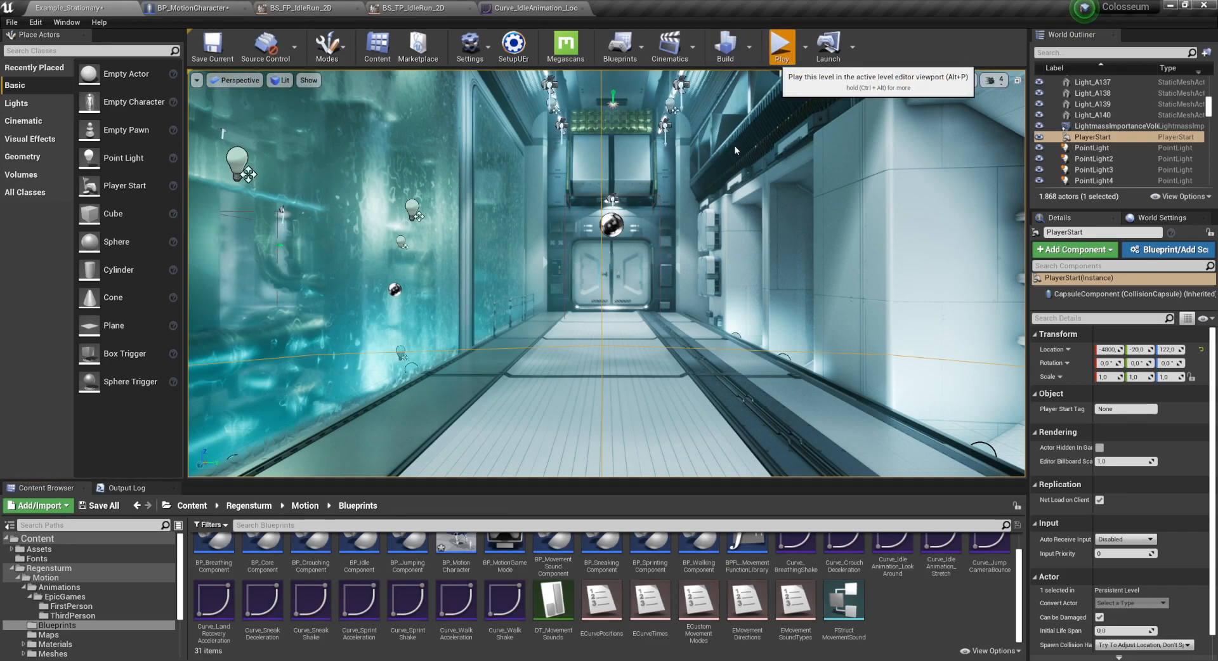
key(w)
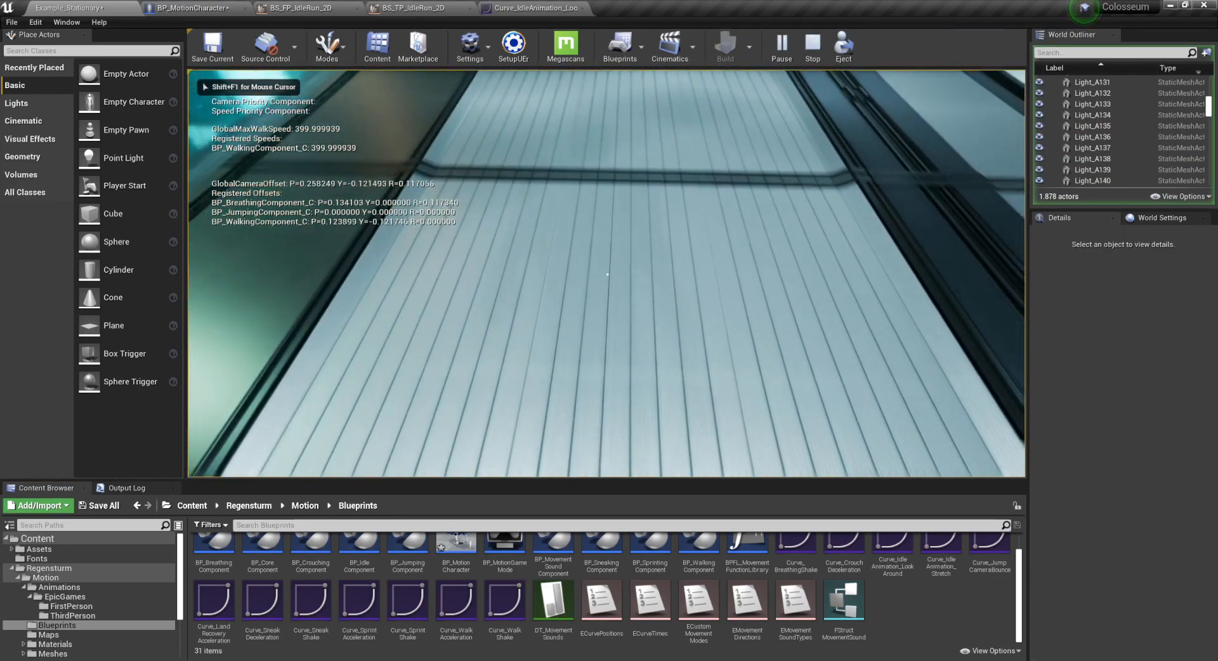
key(w)
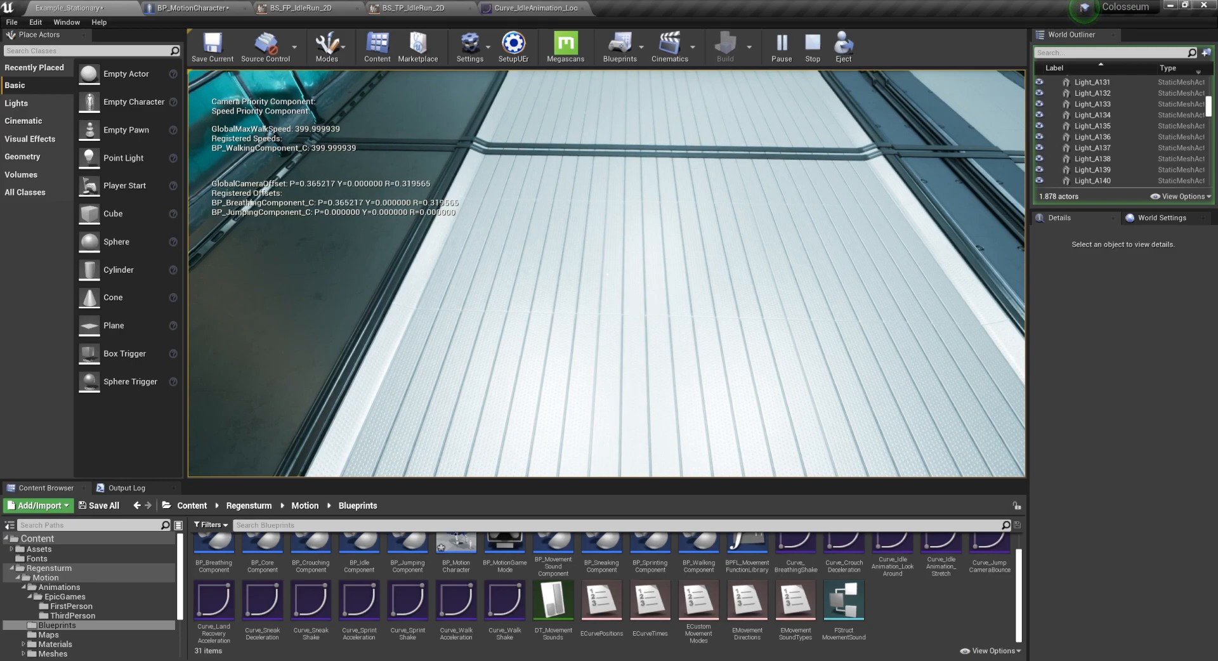
key(Escape)
Open the Project Settings and search all settings for "surface"
right_drag(707, 364, 508, 179)
click(472, 45)
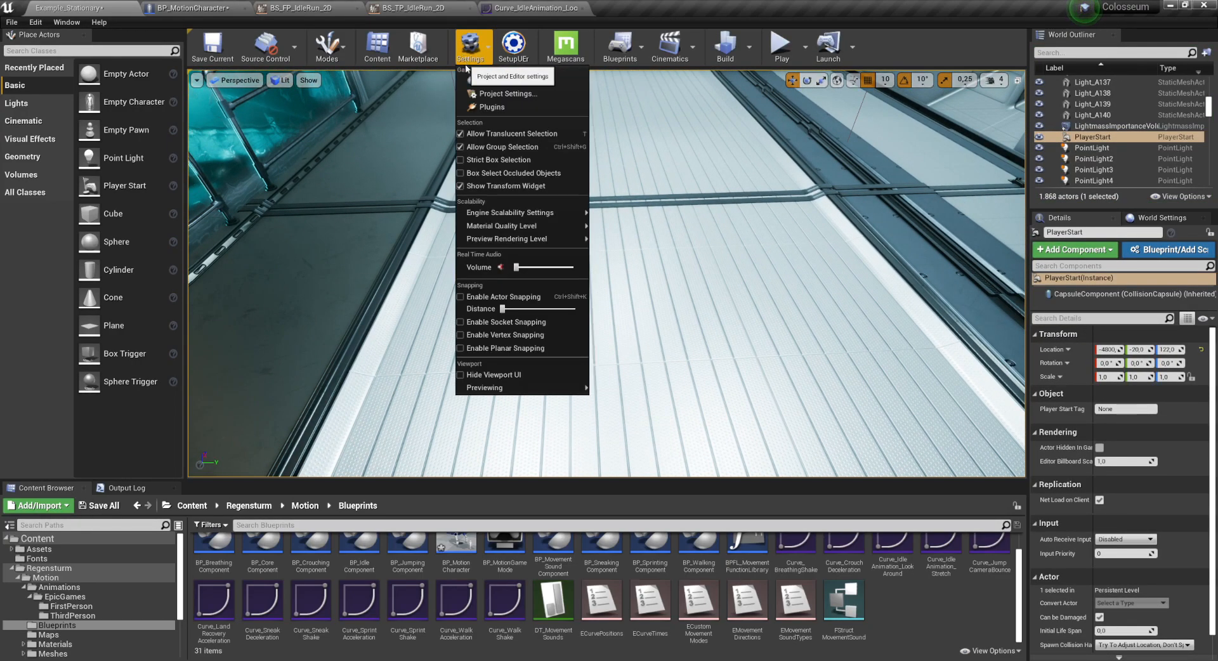
click(475, 94)
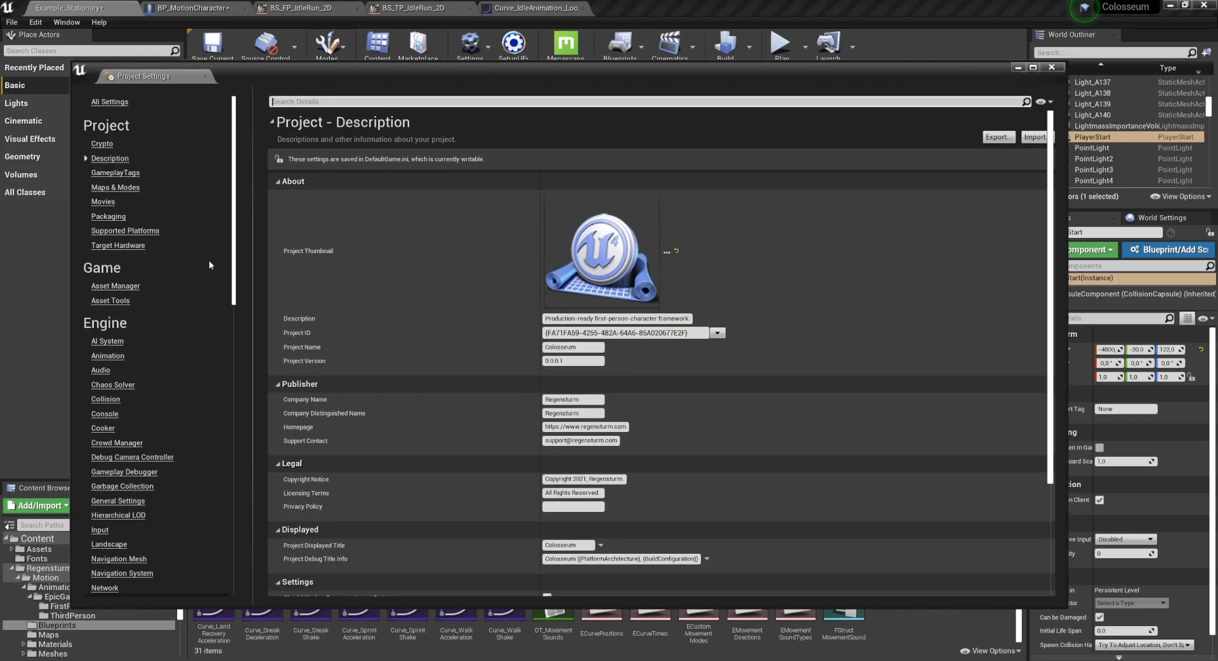
click(109, 102)
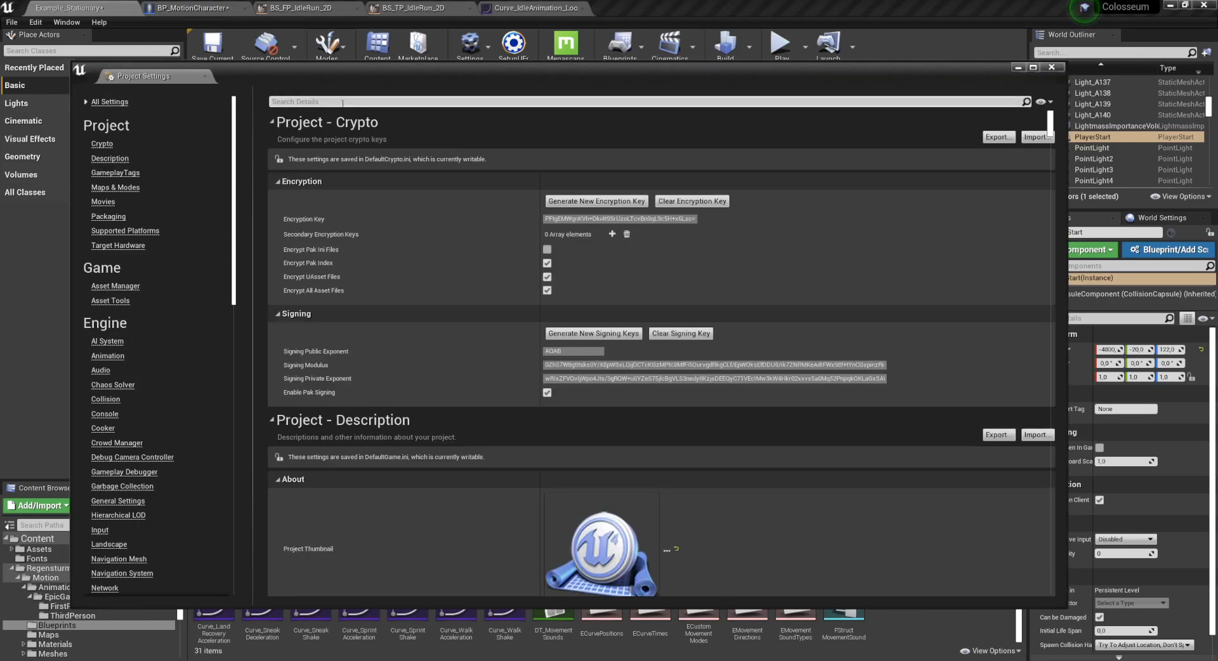
click(343, 102)
text(surface)
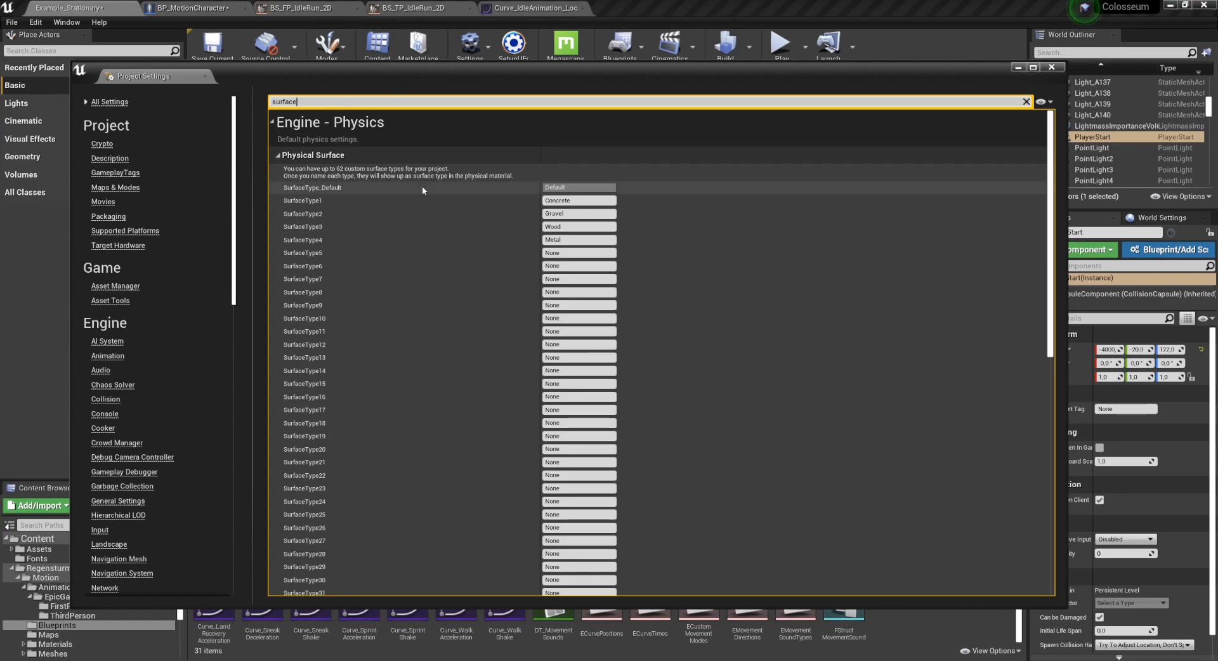
Examine the Physical Surface types list, including the Metal entry and the unused slots, and close the Project Settings
scroll(399, 216, down, 1)
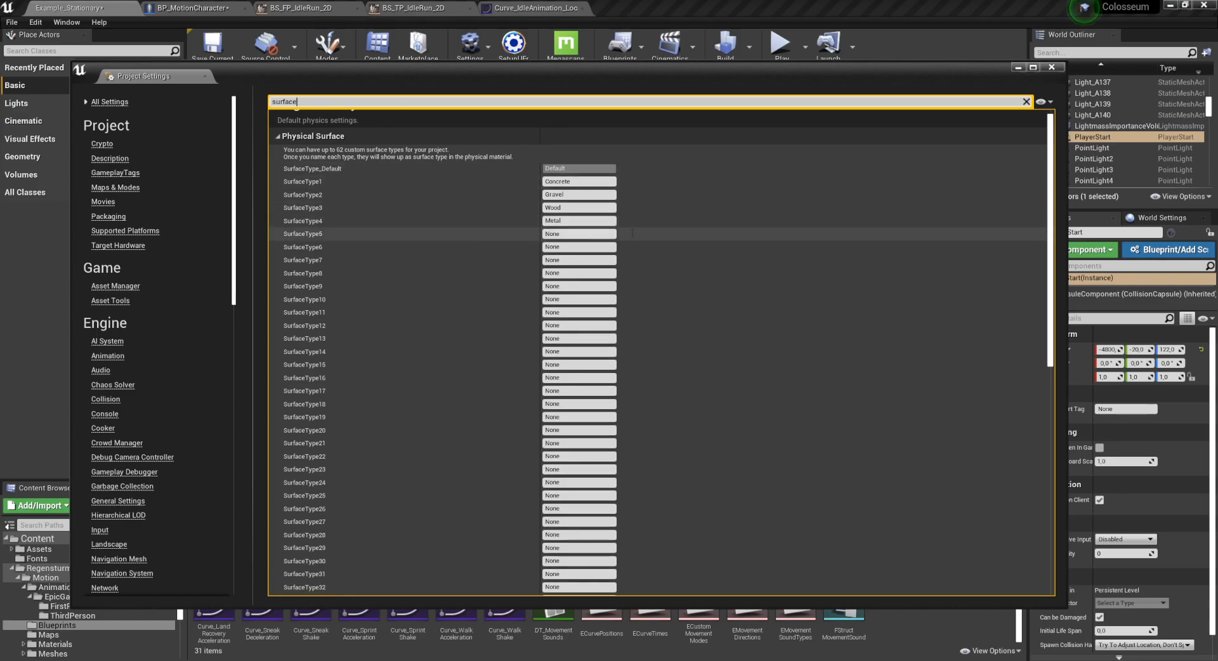
click(590, 220)
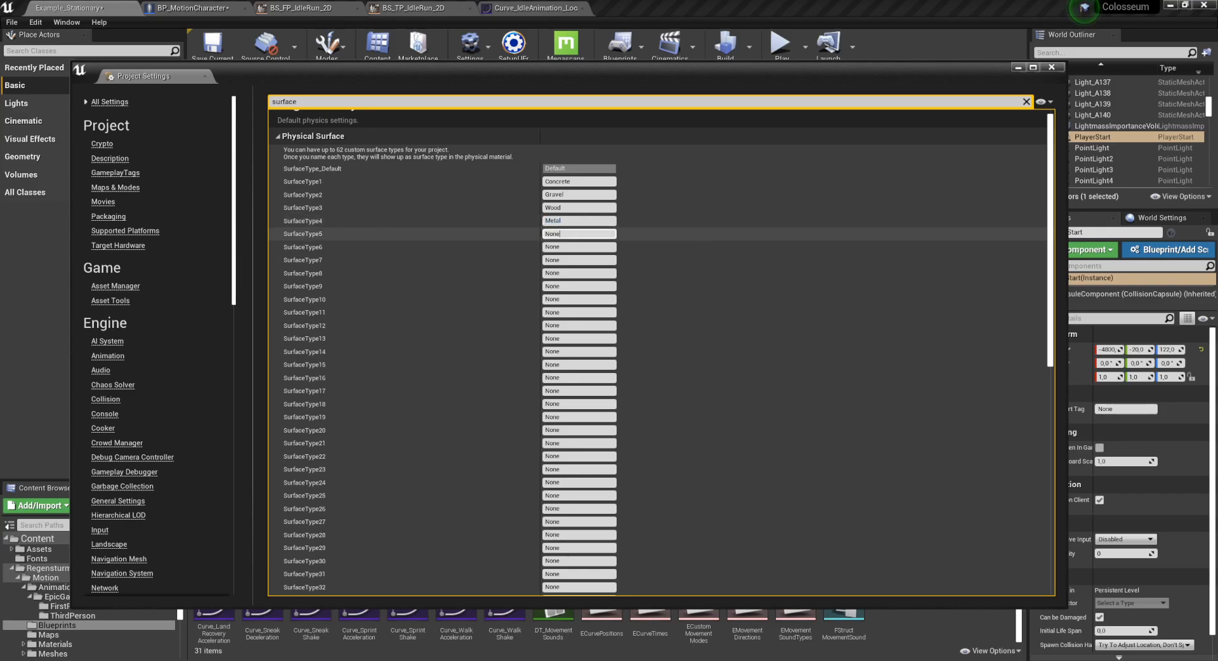
scroll(563, 288, down, 10)
scroll(562, 292, down, 10)
scroll(568, 267, up, 20)
click(572, 237)
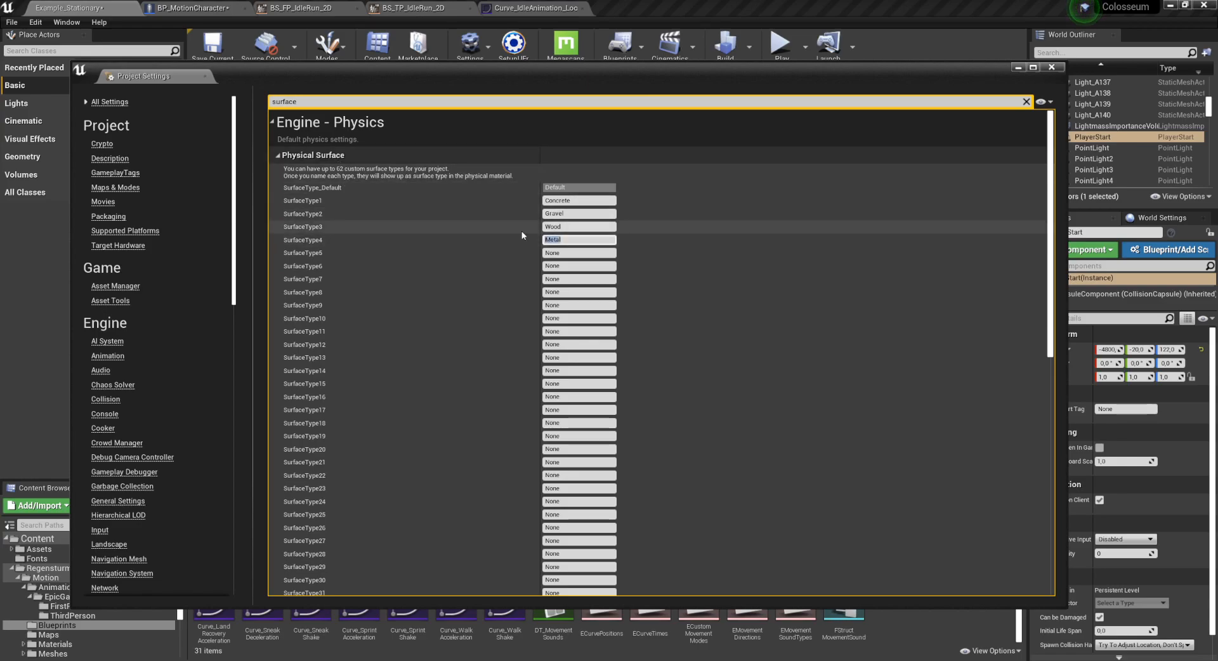
click(478, 242)
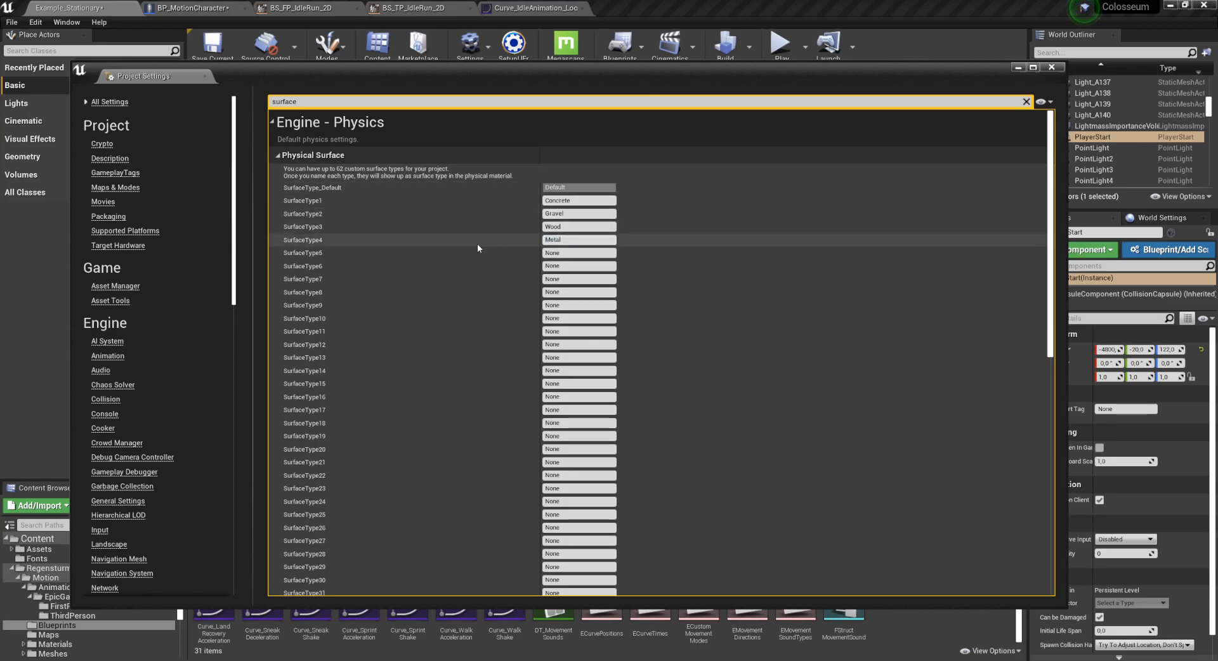
click(1125, 137)
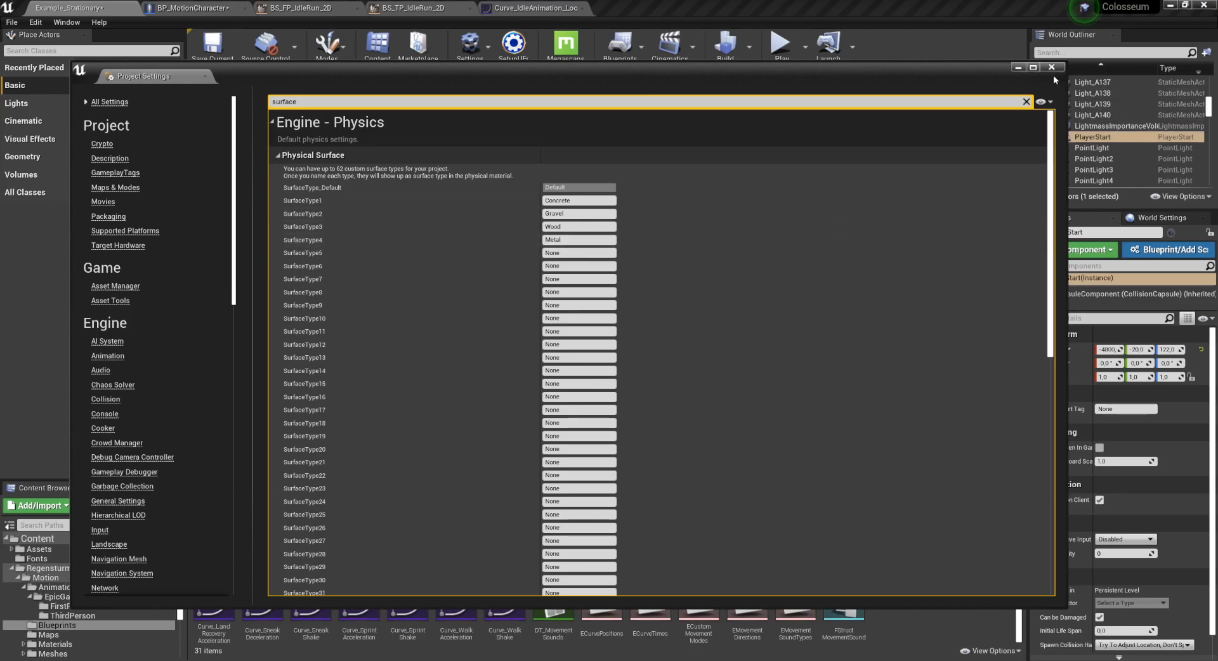
click(1051, 68)
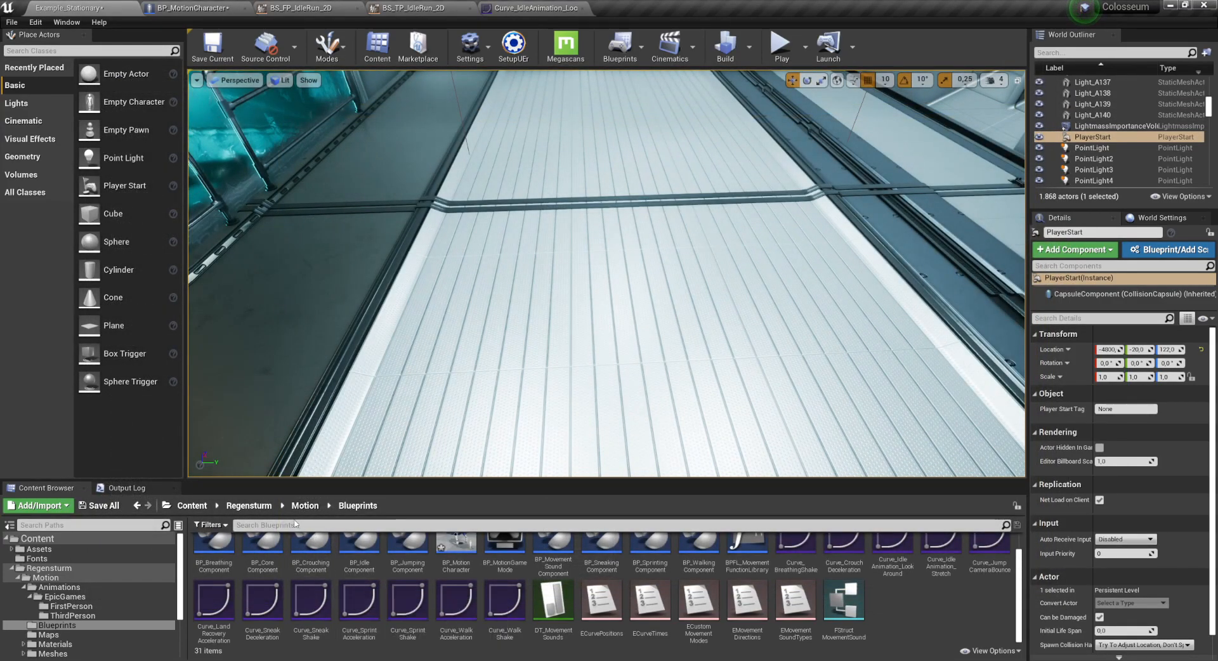
Go to the PhysicalMaterials folder inside Motion's Materials folder
click(304, 506)
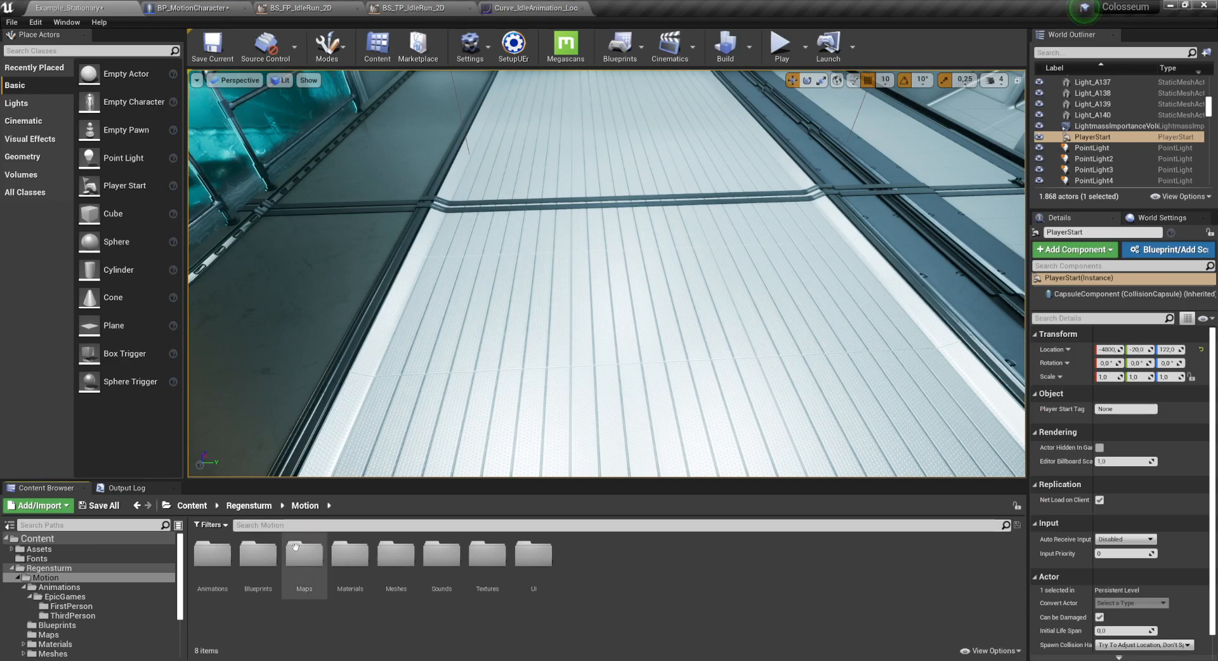
double_click(350, 557)
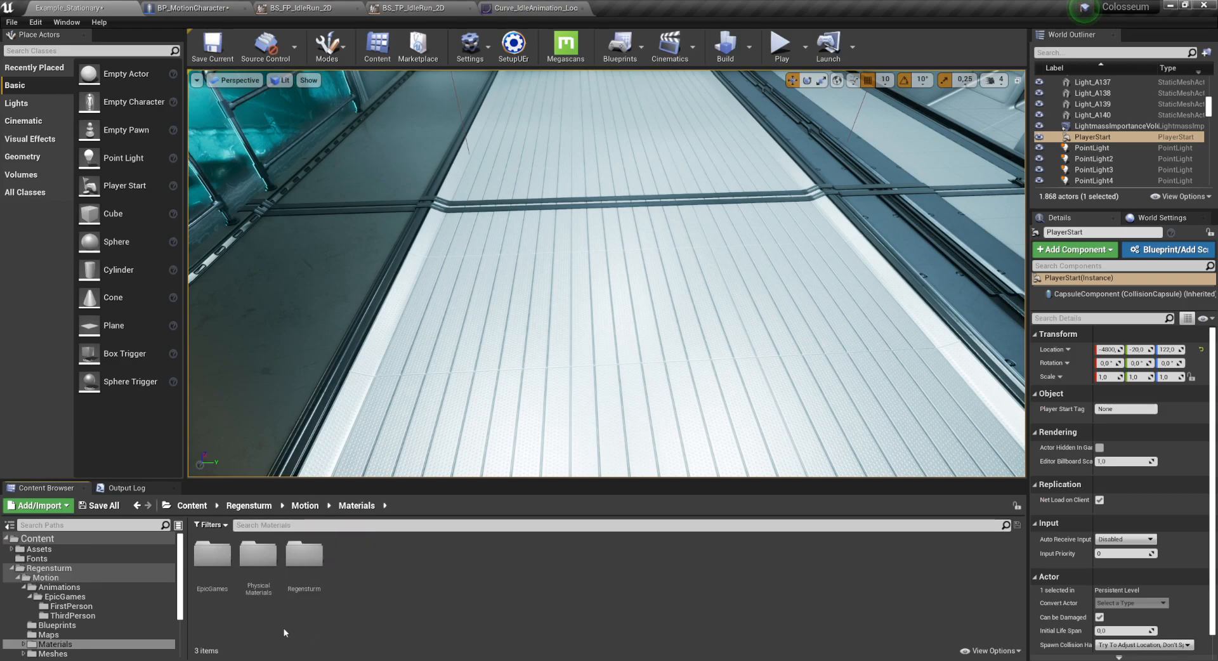
double_click(266, 568)
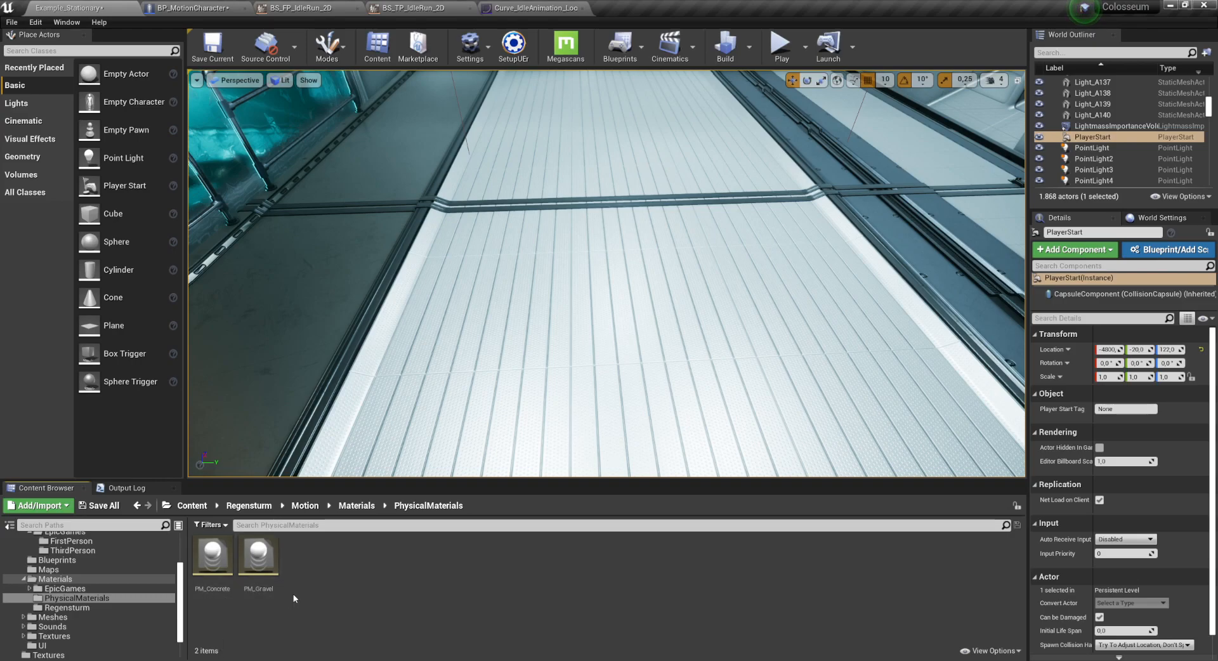
Duplicate the PM_Concrete physical material and rename the copy PM_Metal
click(213, 575)
key(ctrl+v)
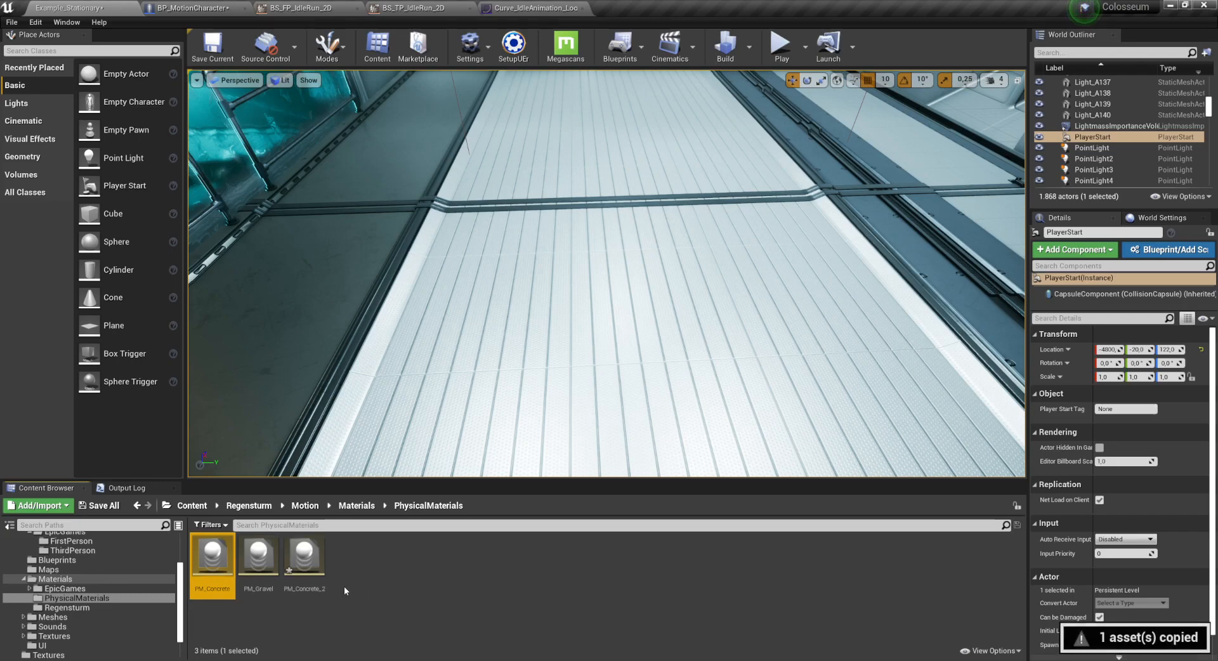
click(306, 568)
key(F2)
text(PM_)
key(Return)
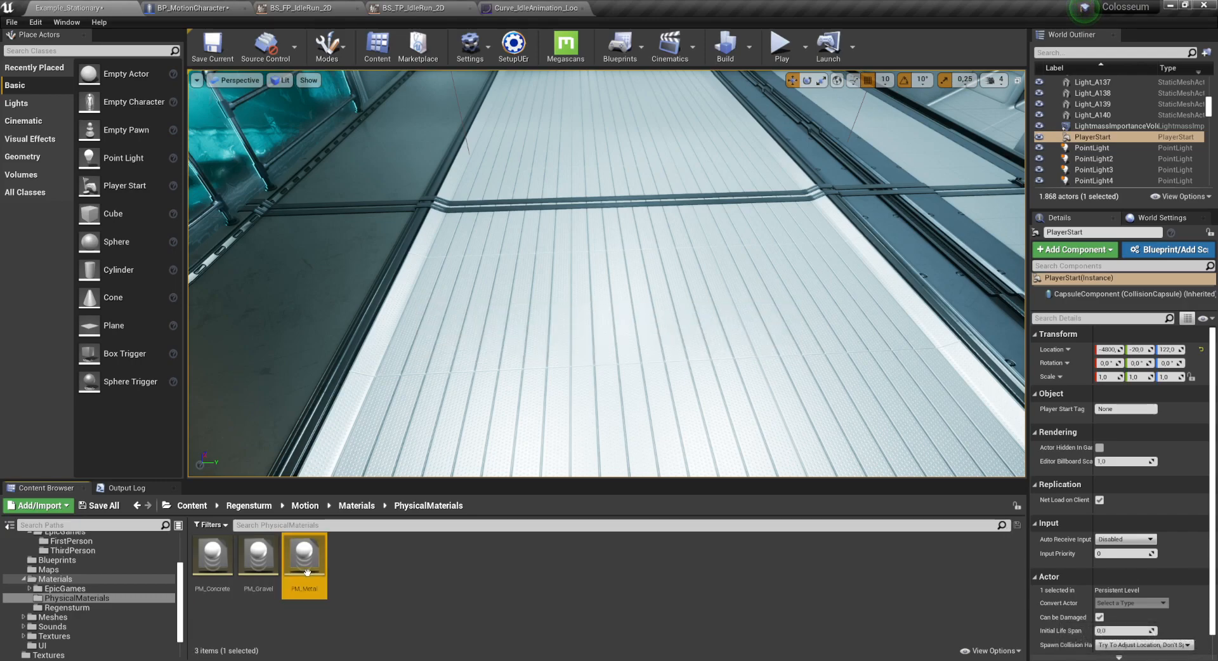
Open the PM_Metal physical material and set its Surface Type to Metal
double_click(306, 558)
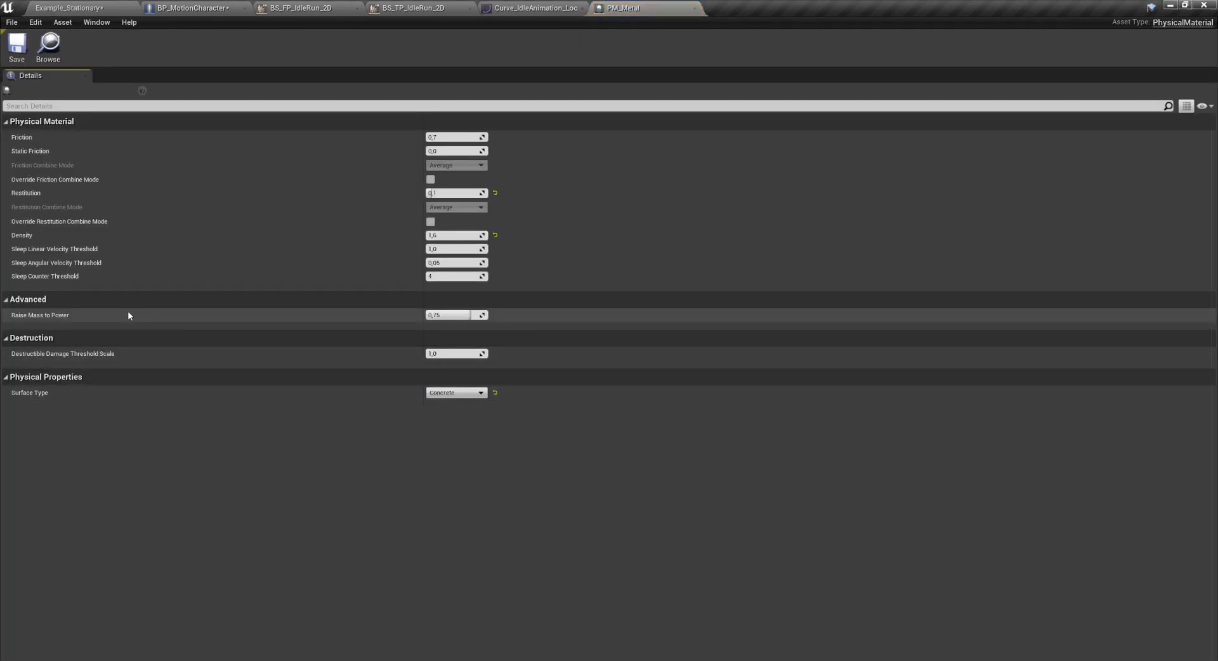
click(438, 394)
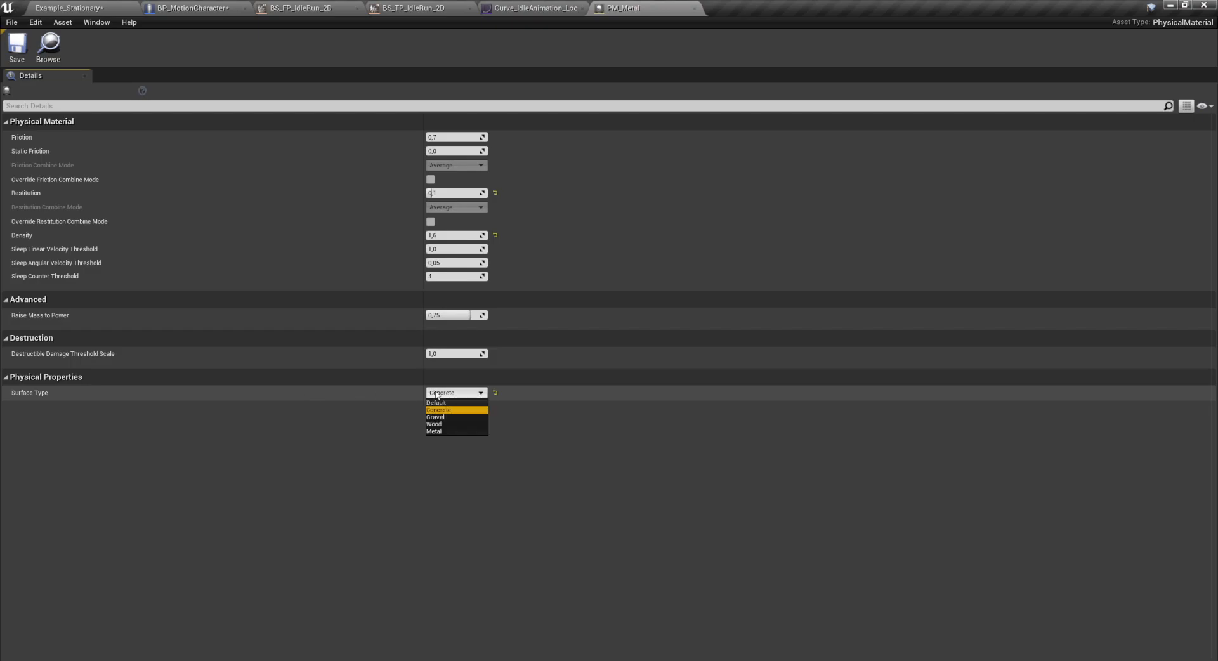
click(437, 431)
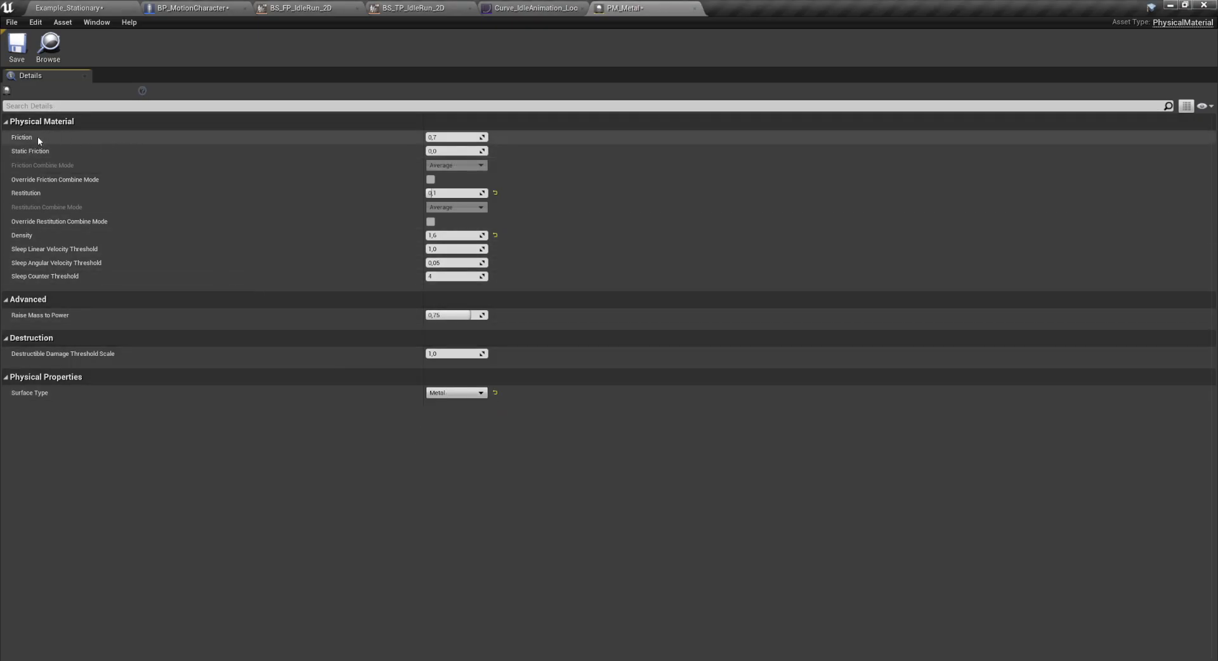
Save the PM_Metal physical material and return to the Example_Stationary level
mouse_move(32, 140)
click(17, 49)
click(109, 8)
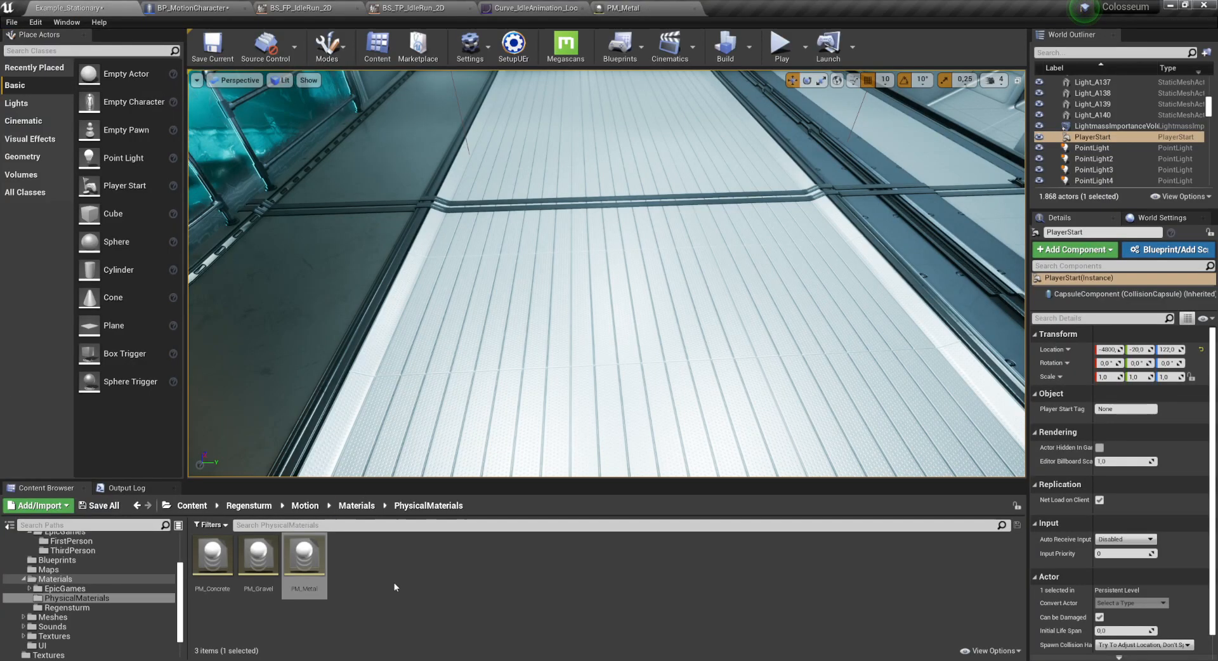
Look over the material assets in the Regensturm subfolder of Motion's Materials folder
click(357, 505)
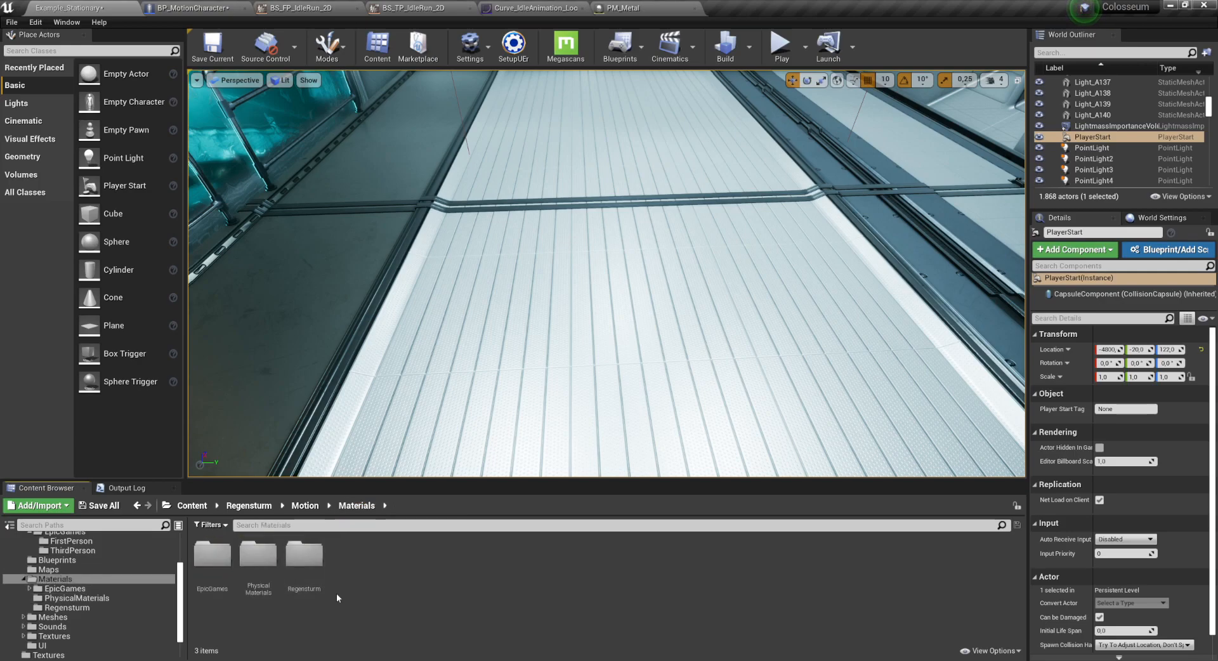
double_click(306, 559)
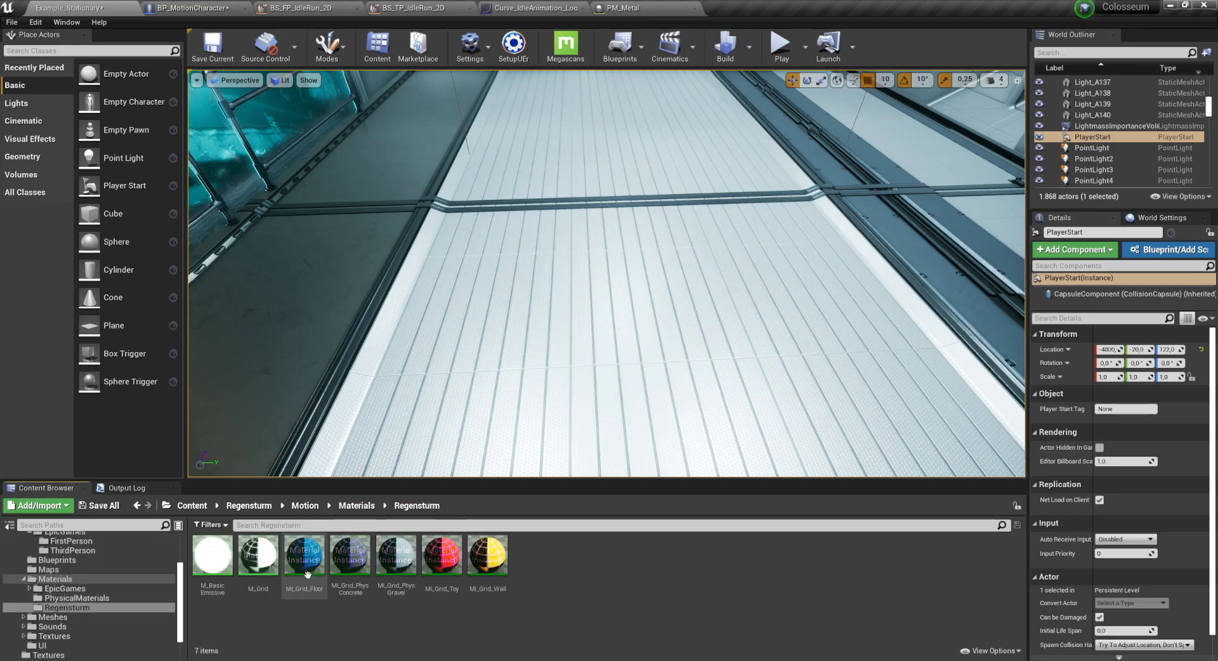
click(357, 505)
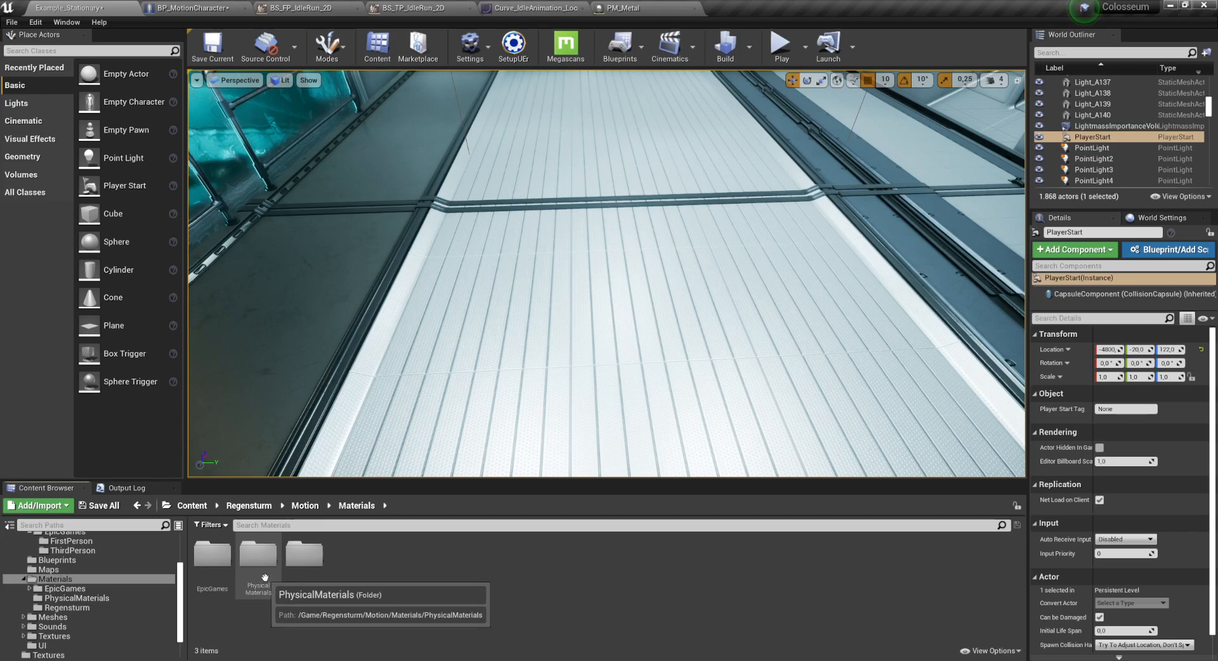
Select the SM_Floor_A40 floor mesh, locate its Element 4 material MI_FloorTile_A2 among the assets and open it
click(459, 427)
right_drag(459, 426, 676, 272)
scroll(1159, 549, down, 3)
scroll(1159, 549, down, 3)
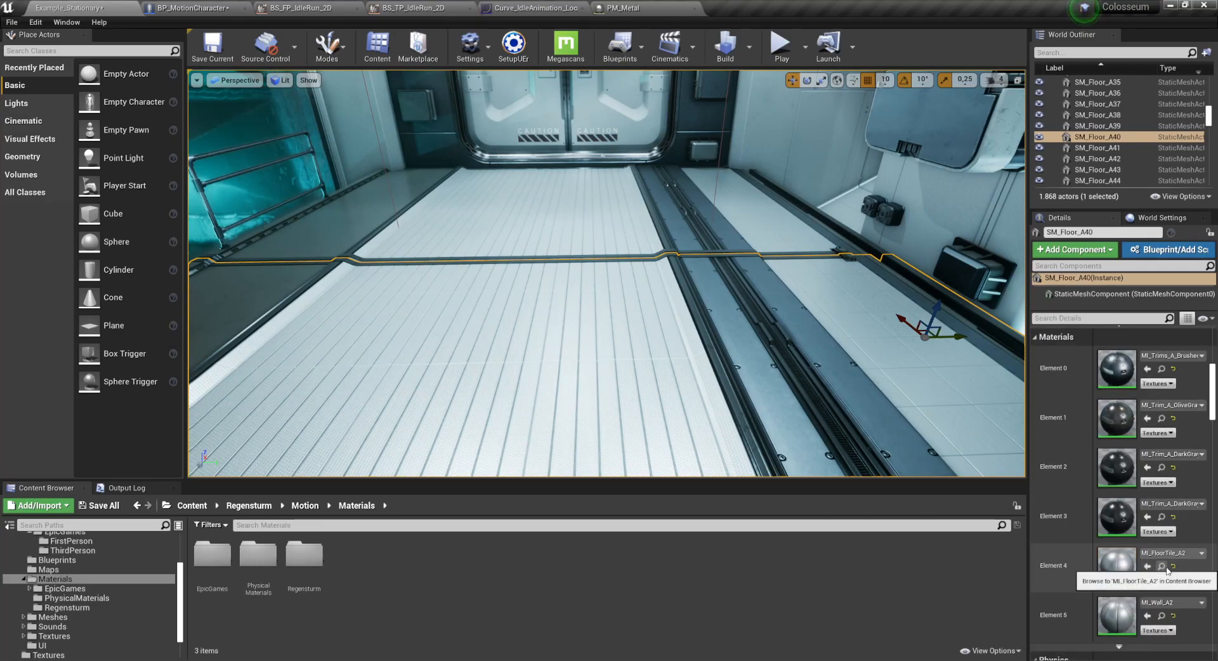
click(1162, 567)
scroll(671, 604, down, 1)
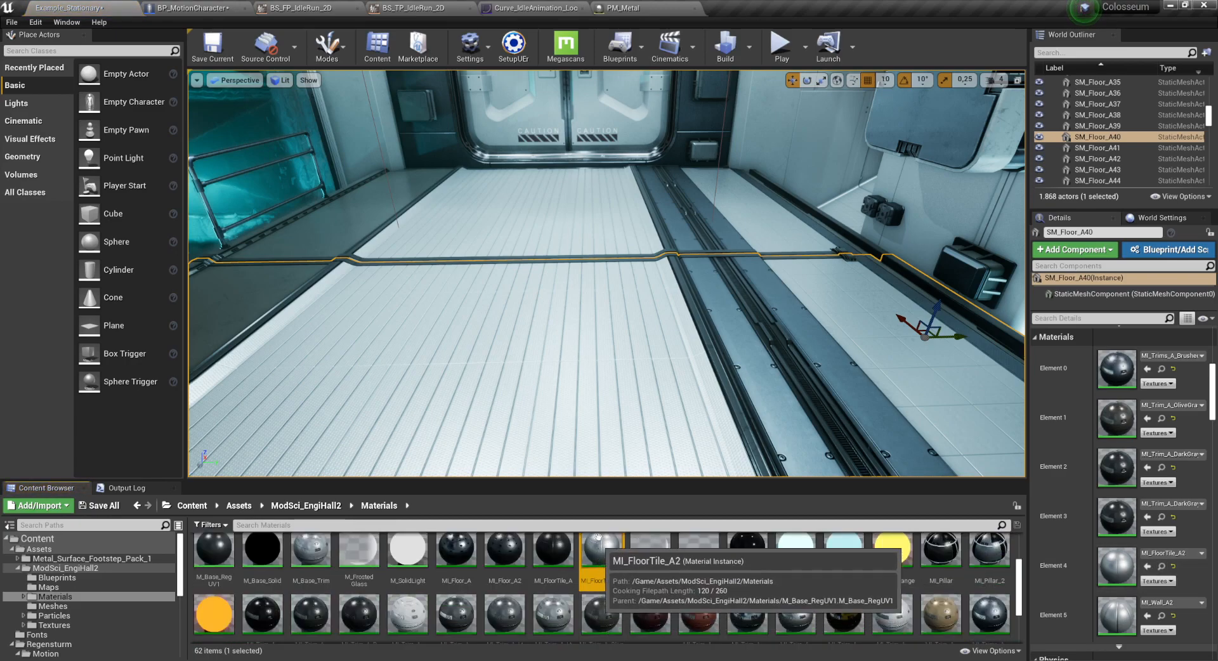
double_click(609, 554)
Preview the MI_FloorTile_A2 material on a cube and view its tiled surface up close
scroll(334, 400, down, 5)
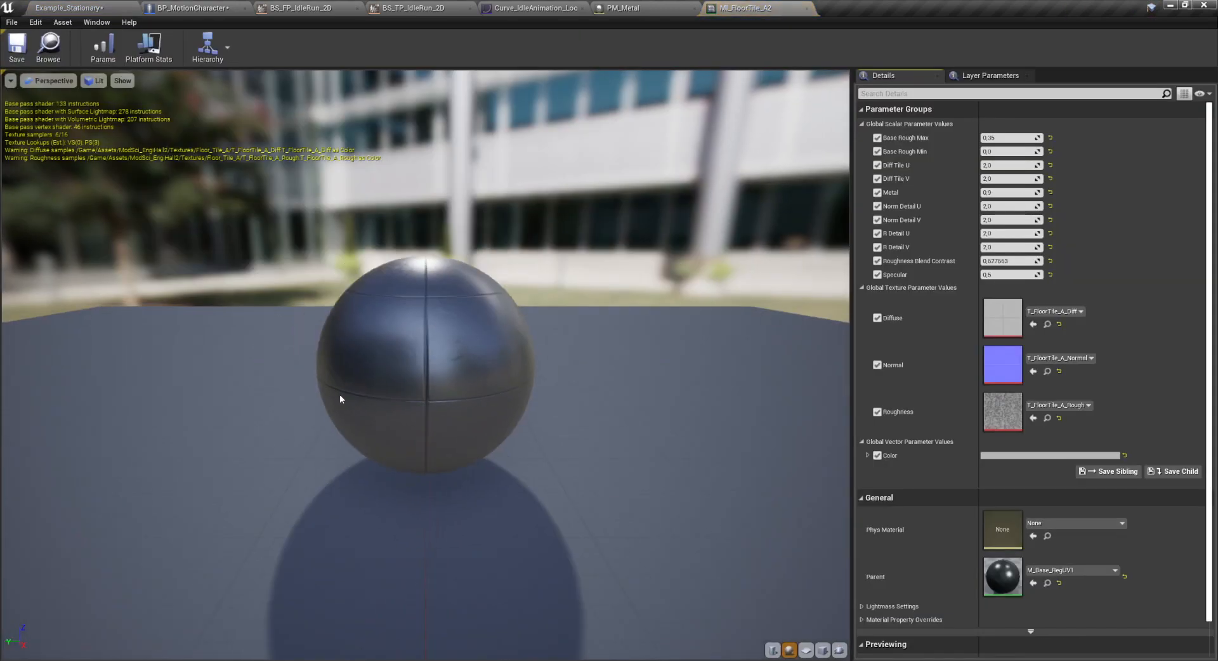
click(823, 652)
scroll(368, 408, up, 5)
drag(368, 408, 364, 321)
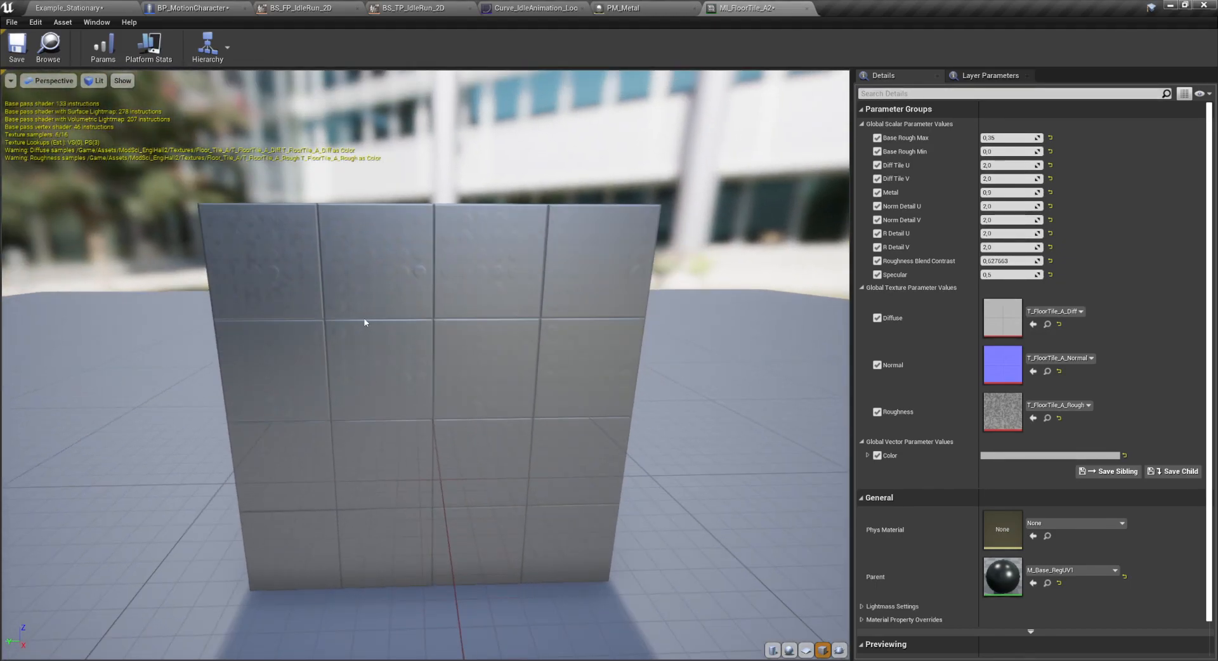
Set the Phys Material of MI_FloorTile_A2 to PM_Metal and save the material instance
scroll(1041, 488, down, 2)
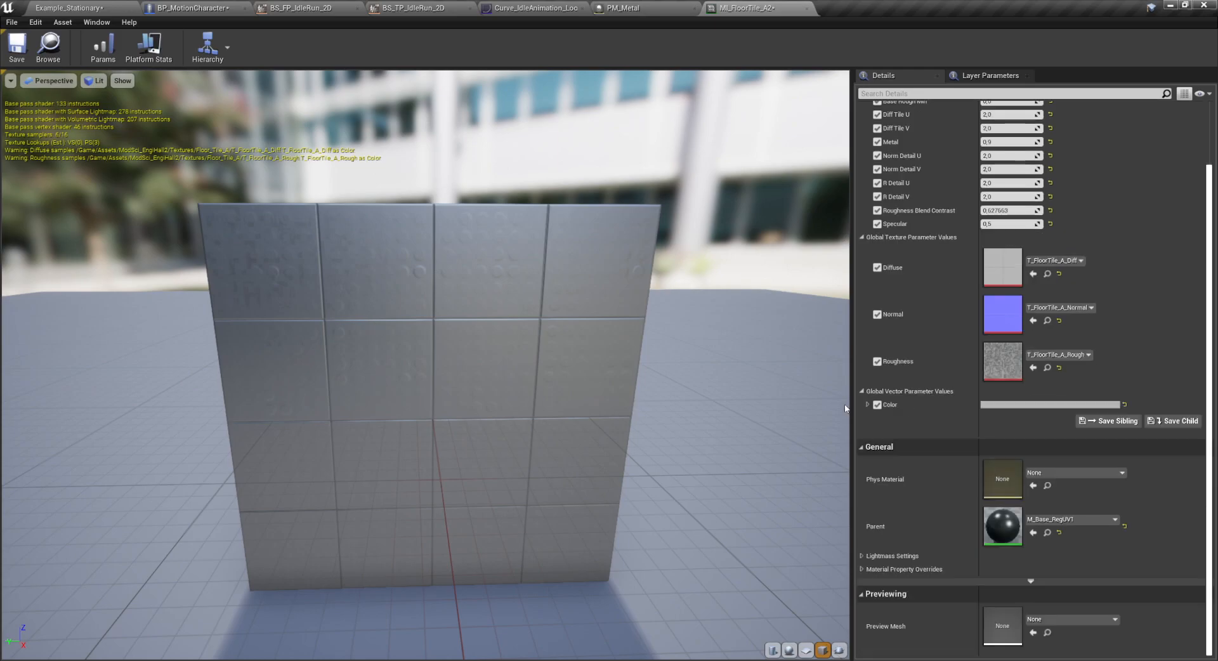
click(1035, 473)
click(883, 449)
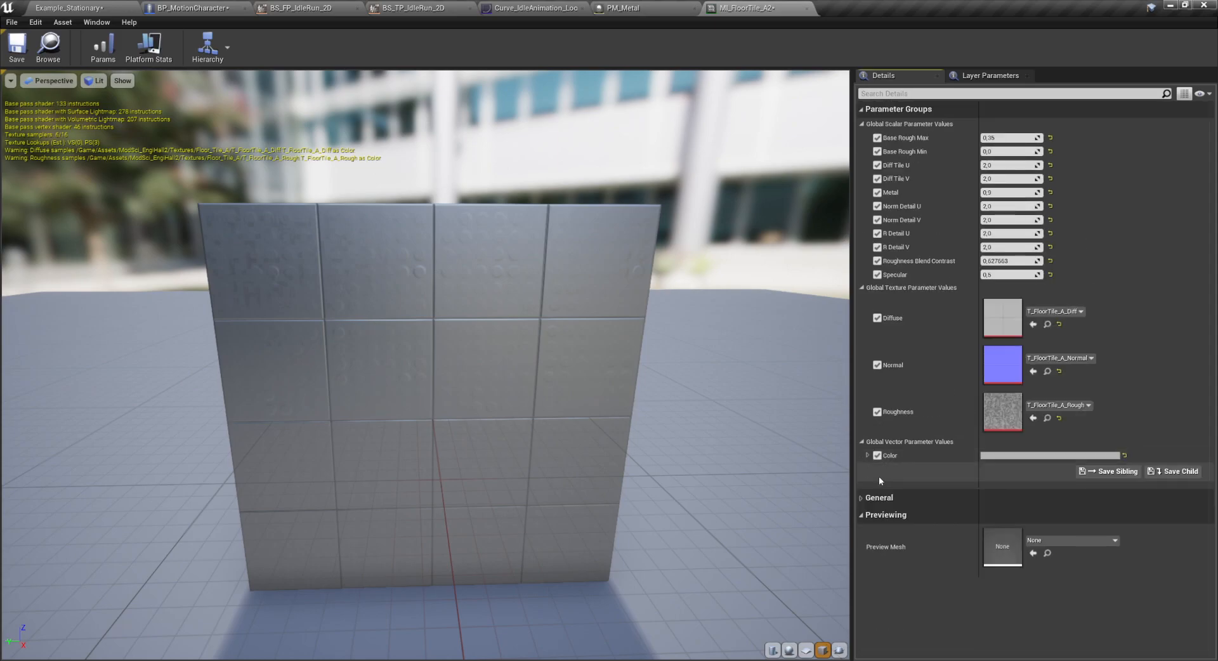
click(878, 498)
click(1075, 524)
click(1075, 406)
click(16, 46)
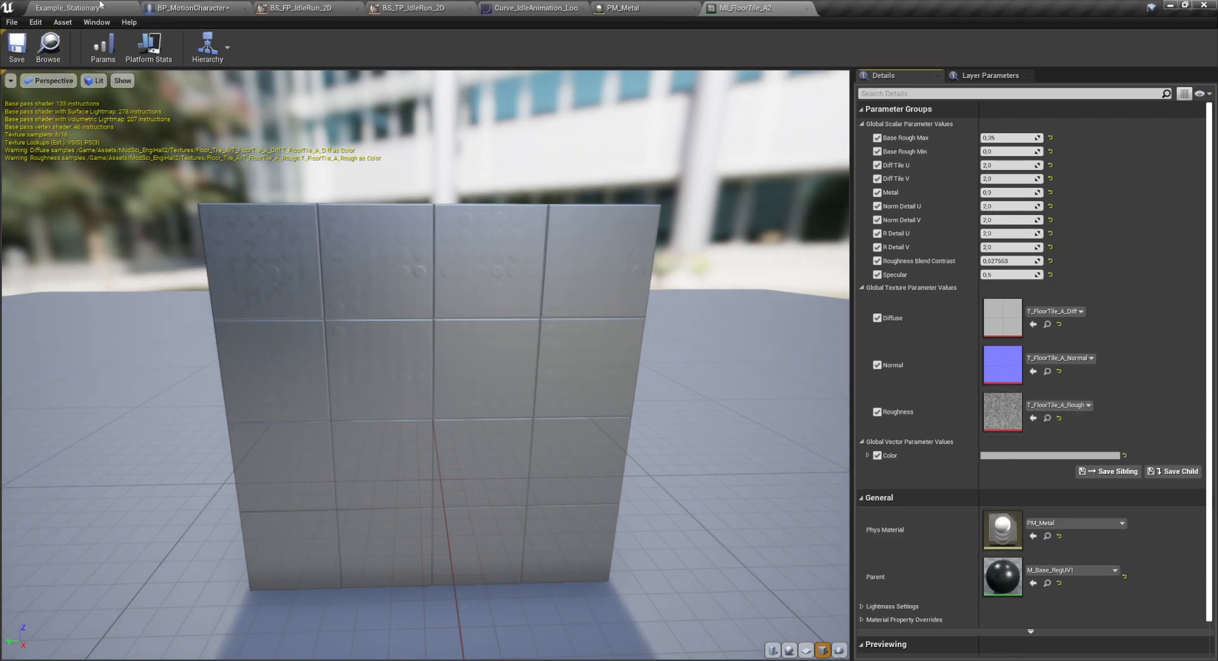
Return to the level, go to the Blueprints folder in Regensturm's Motion folder and open the DT_MovementSounds data table
click(99, 7)
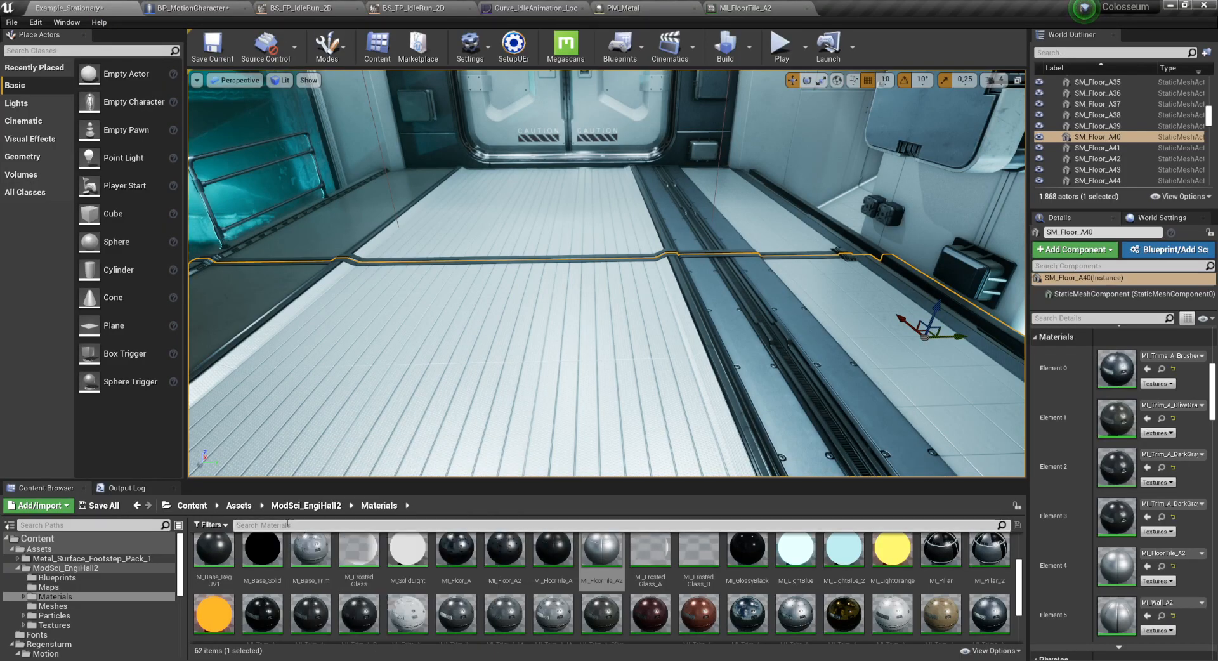
click(238, 506)
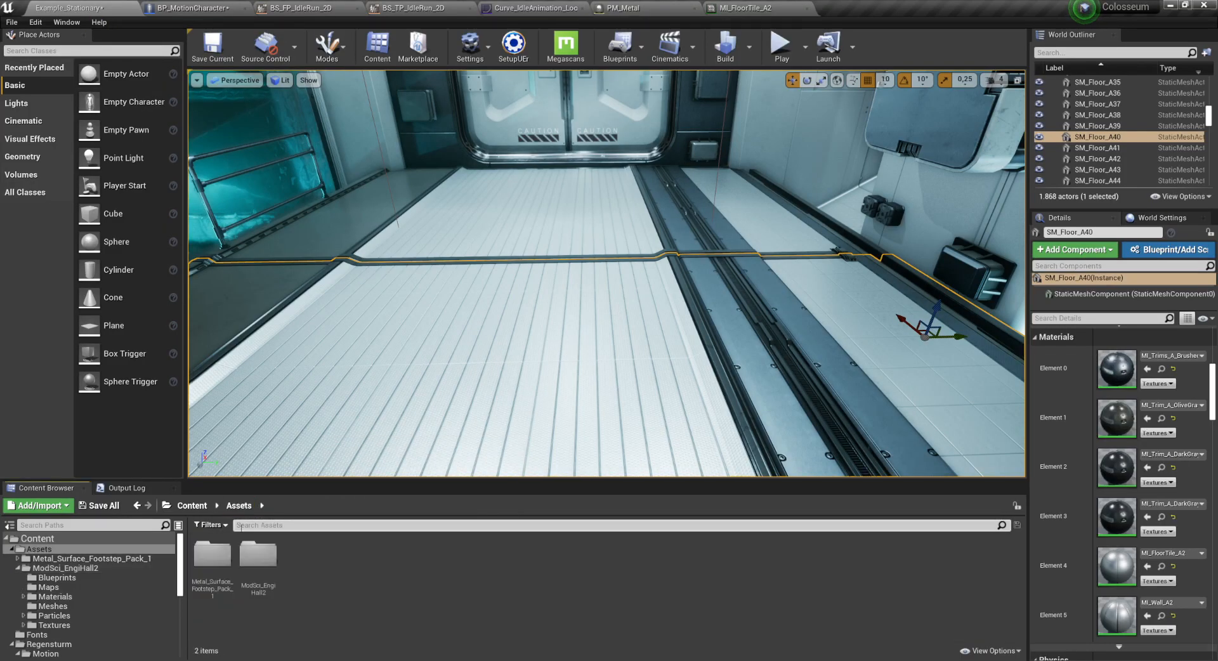
click(192, 506)
double_click(306, 555)
double_click(230, 557)
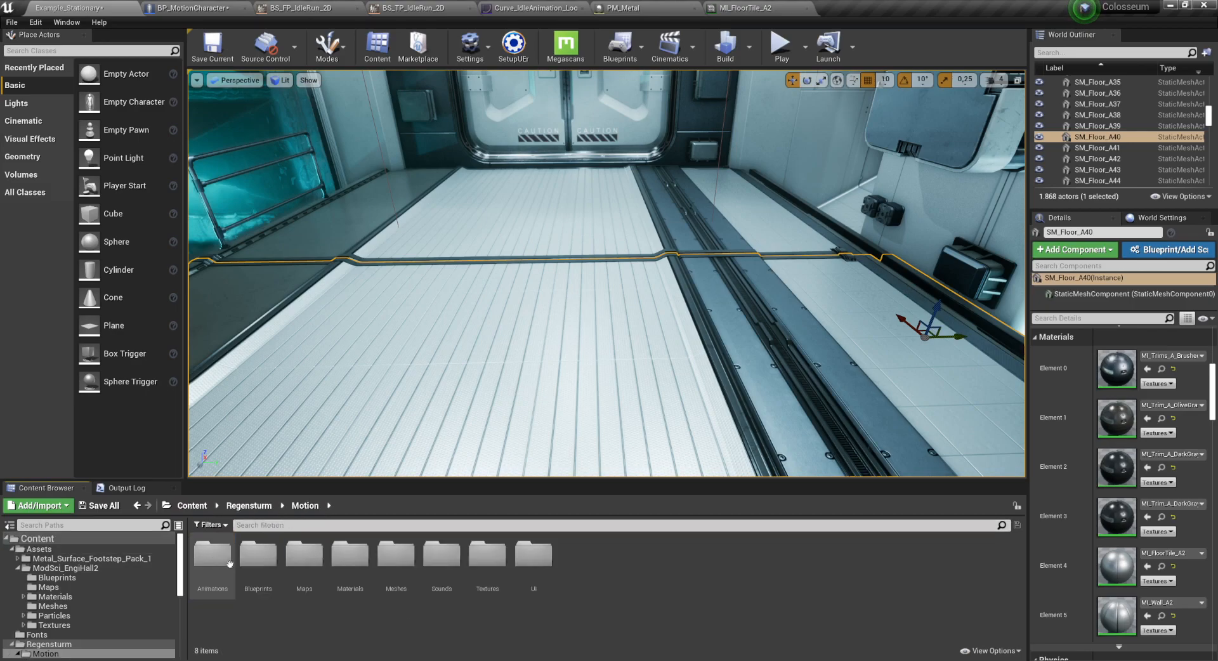
double_click(261, 556)
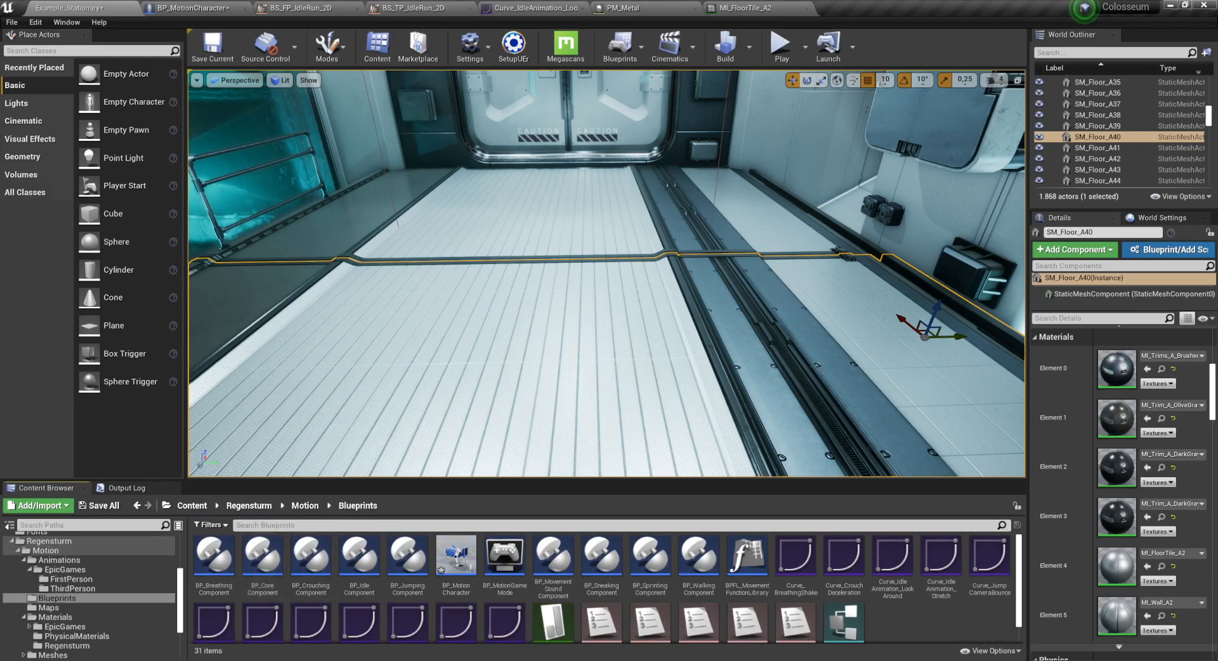
click(562, 610)
double_click(561, 610)
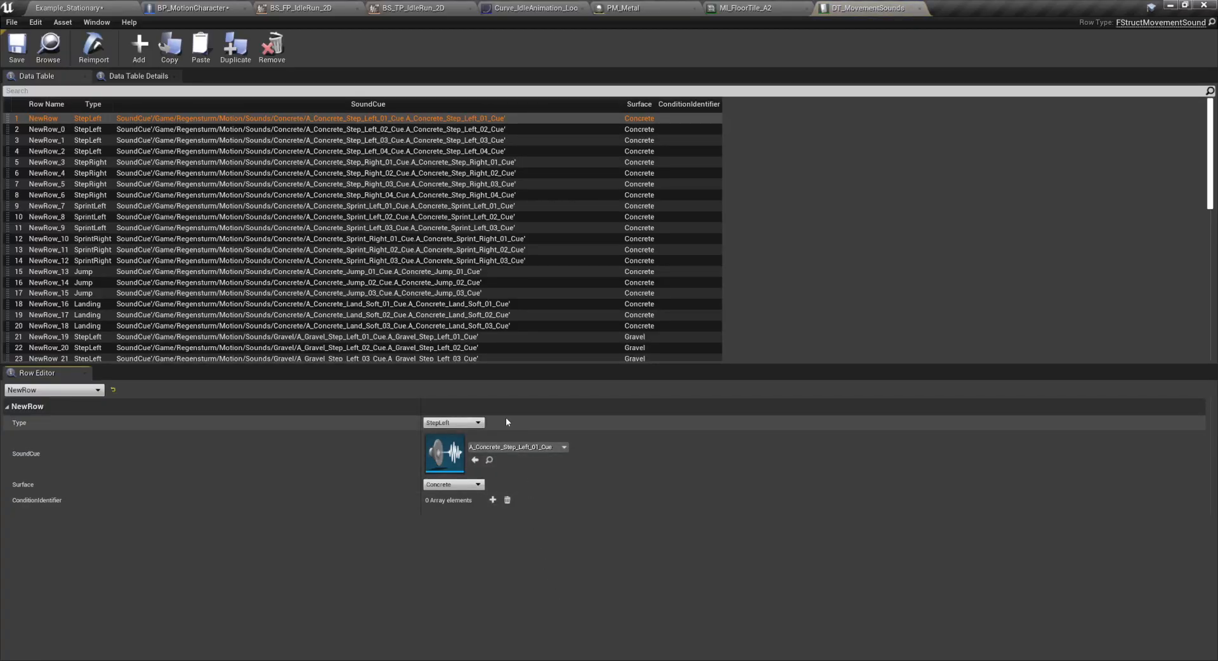
Examine the DT_MovementSounds rows, comparing the movement types, sound cues and surfaces from the first row to the end
scroll(419, 298, down, 6)
scroll(372, 288, down, 6)
scroll(363, 310, up, 12)
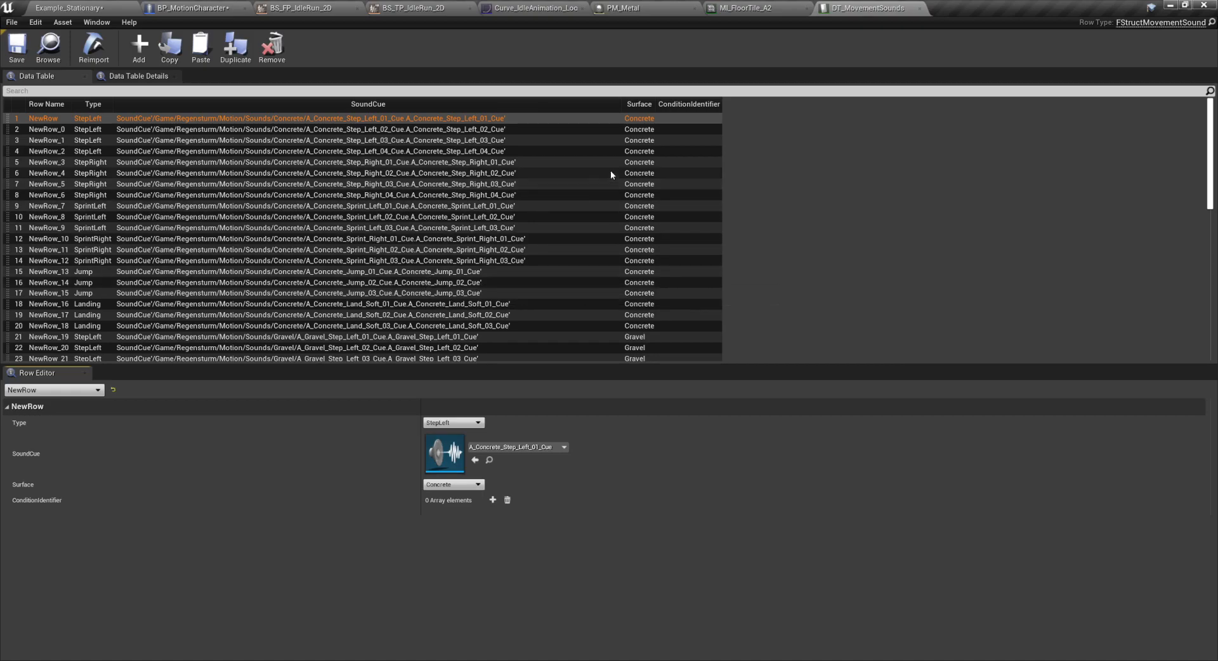
scroll(594, 184, down, 5)
scroll(575, 193, up, 5)
scroll(567, 199, down, 6)
scroll(546, 248, down, 4)
scroll(531, 238, up, 7)
scroll(517, 217, down, 1)
scroll(517, 219, down, 5)
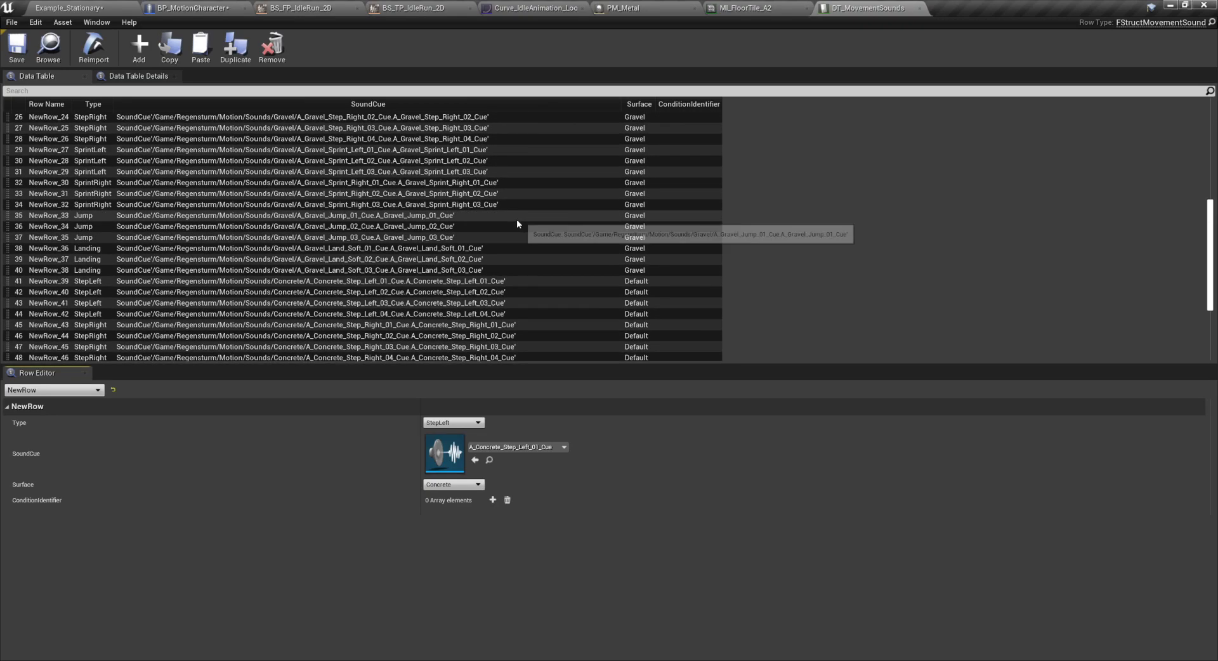
scroll(516, 219, down, 3)
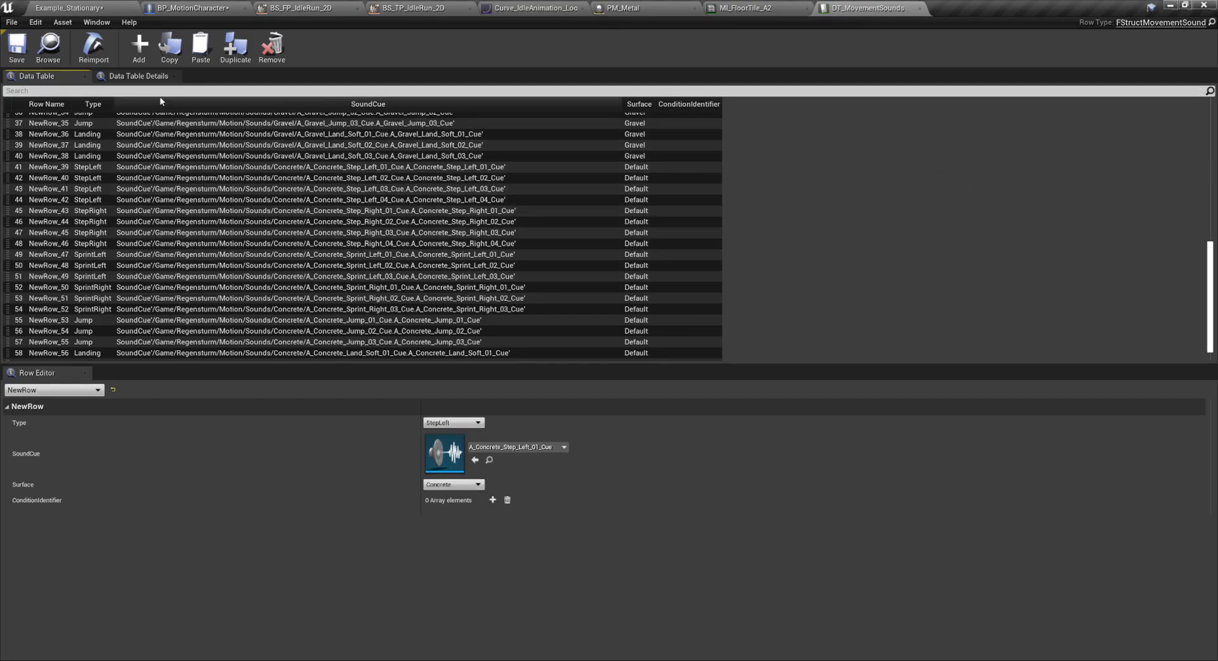
Add two rows to the data table, leaving the first as StepLeft and setting the second's Type to StepRight
click(139, 48)
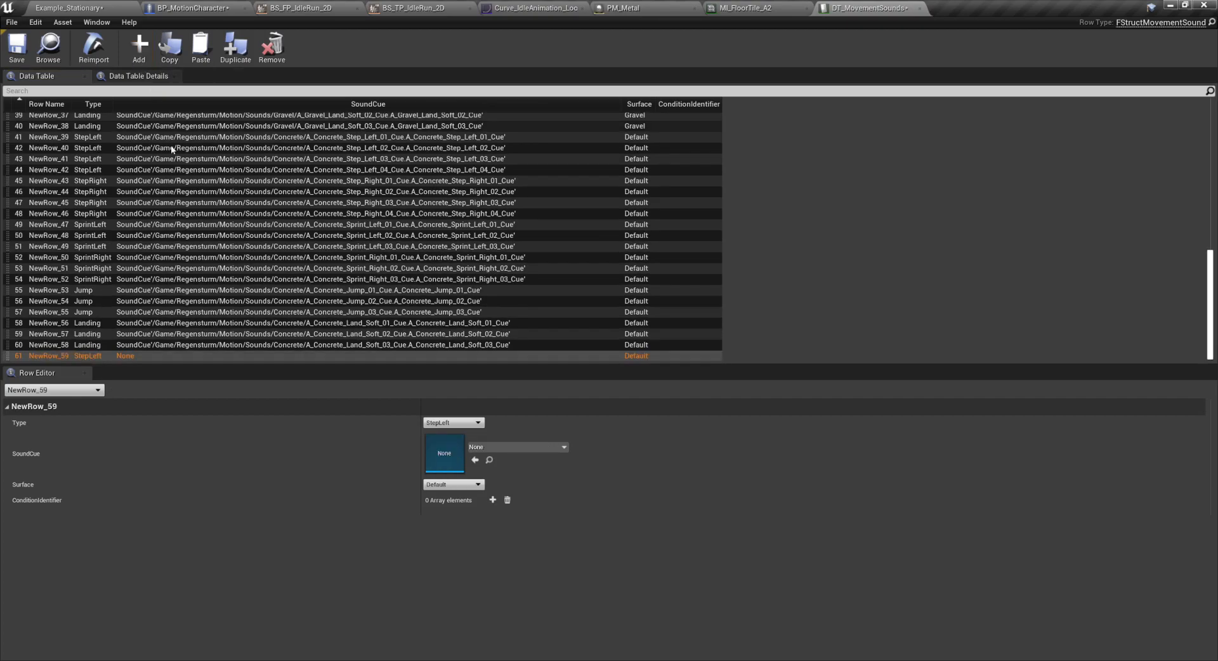
click(457, 423)
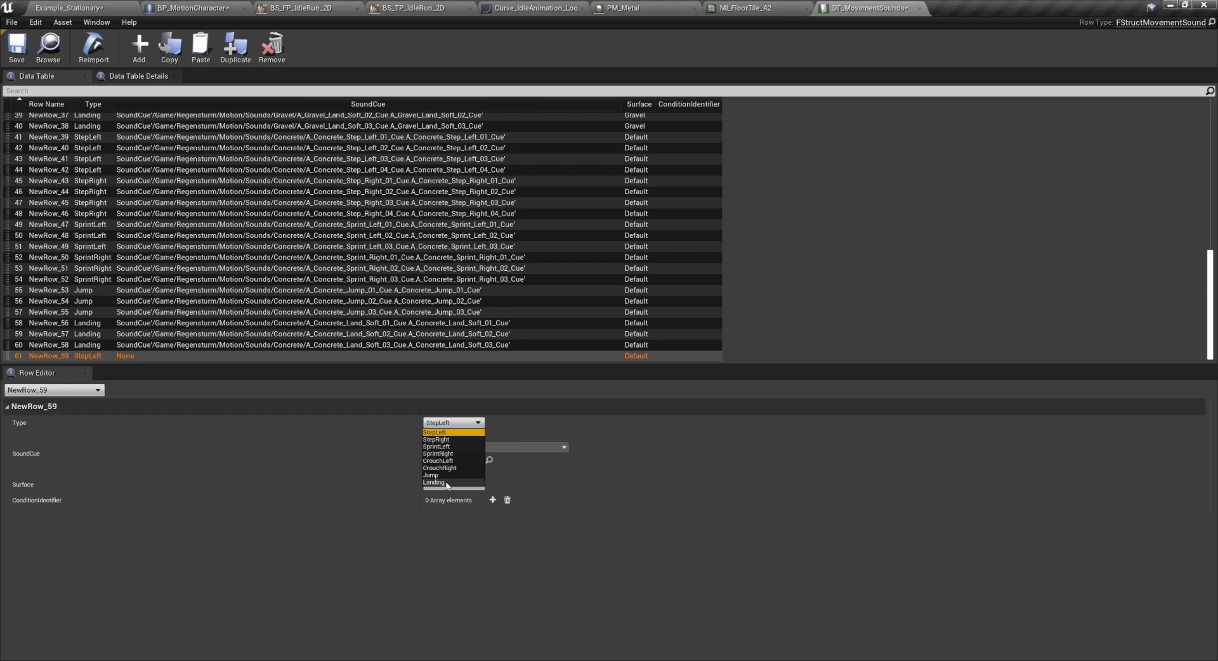
click(353, 553)
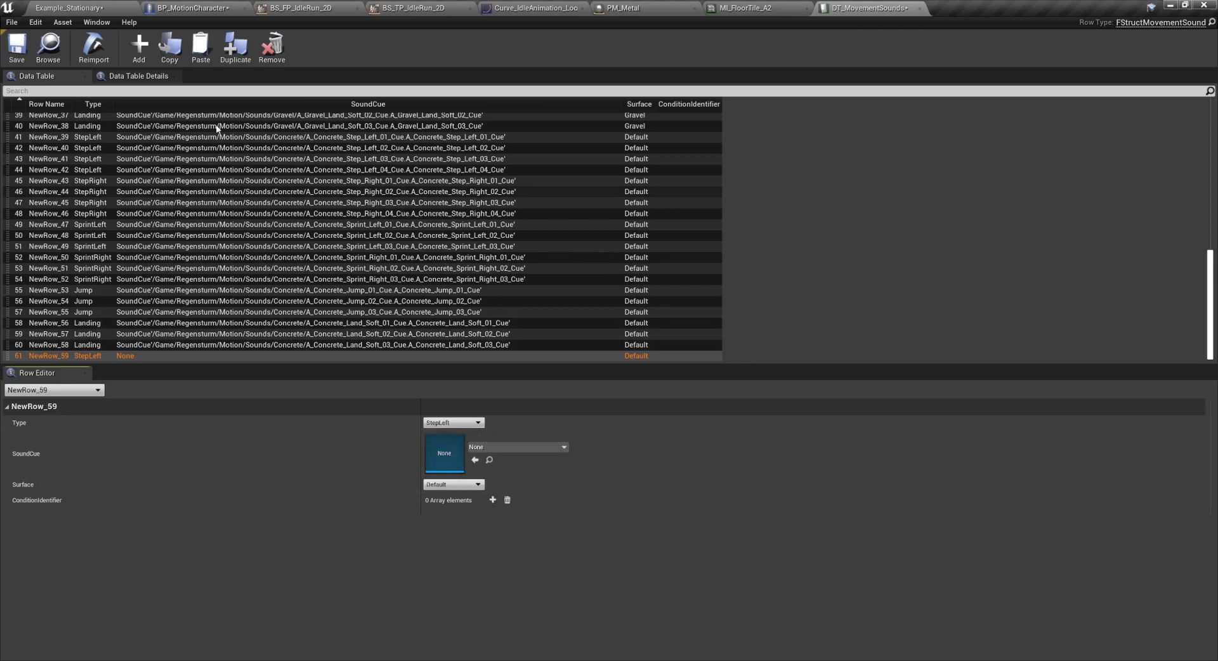
click(139, 46)
click(451, 422)
click(433, 437)
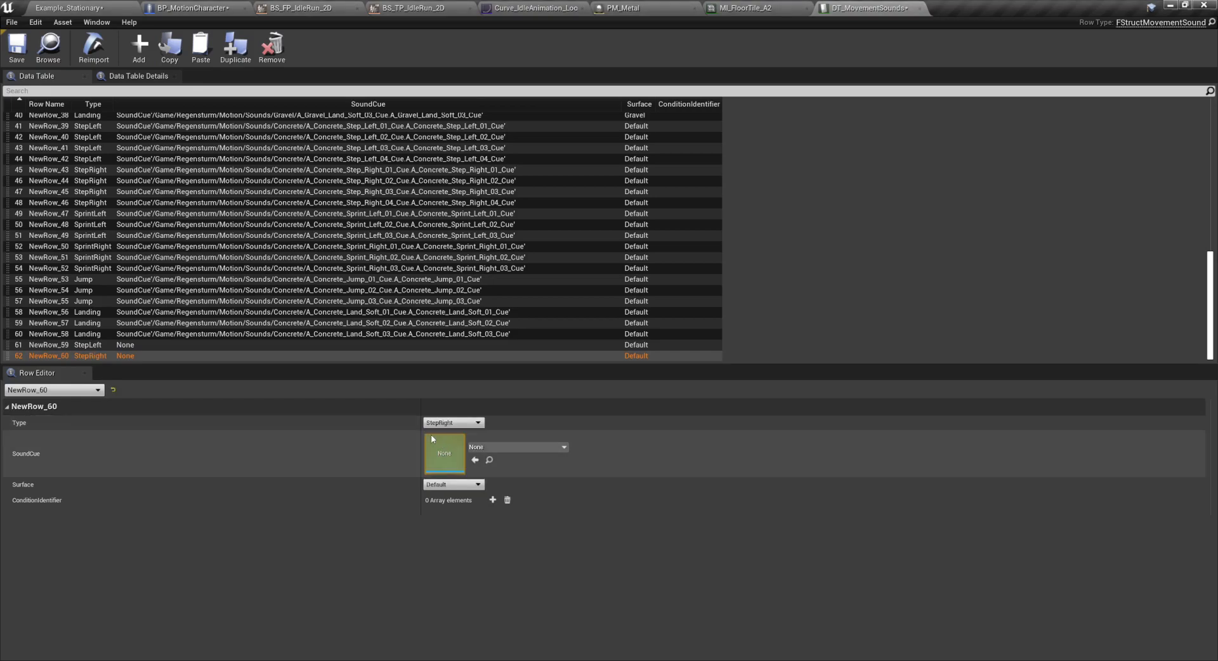
Assign the Hard_Sole_On_Metal_1_Cue footstep sound cue to the new StepLeft row
click(277, 346)
click(484, 447)
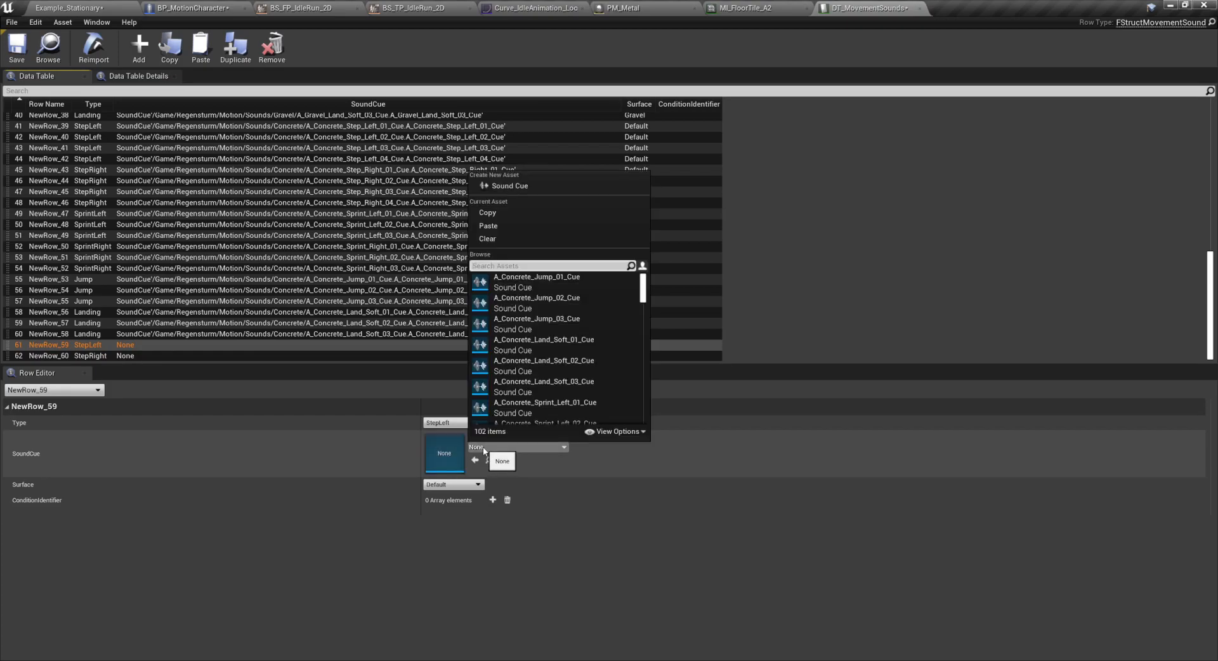
scroll(609, 321, down, 15)
scroll(612, 338, down, 5)
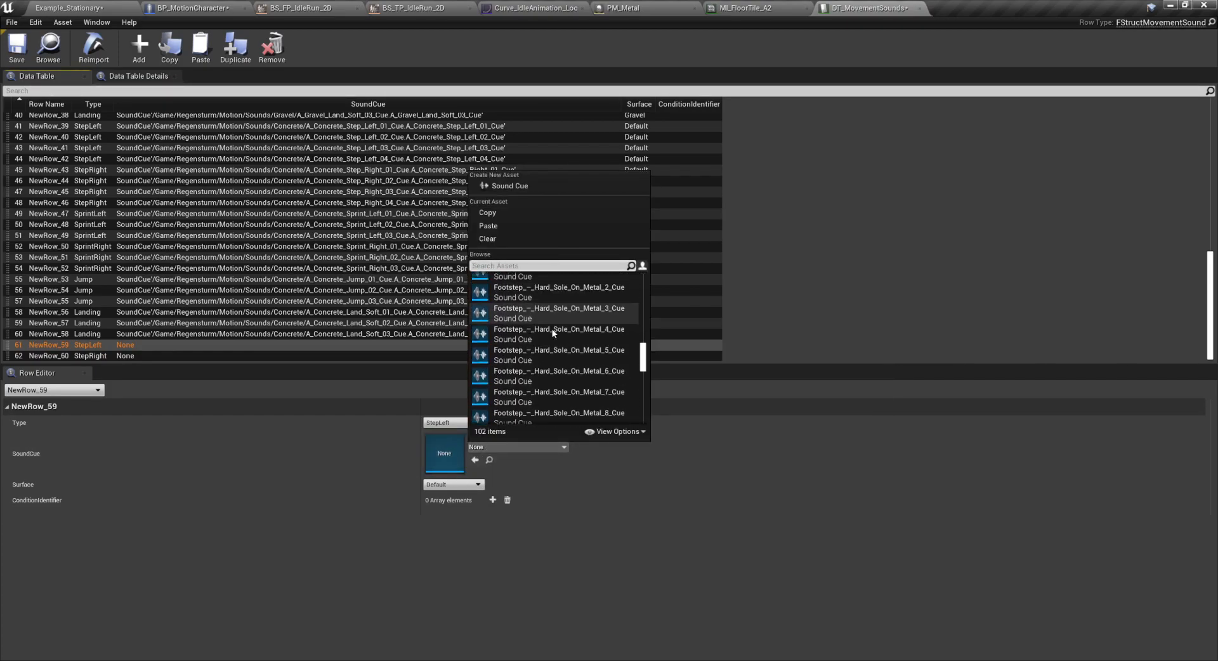
scroll(554, 332, down, 4)
scroll(578, 338, up, 3)
click(551, 344)
Assign the Hard_Sole_On_Metal_2_Cue footstep sound cue to the new StepRight row
click(253, 357)
click(492, 449)
text(metal_2)
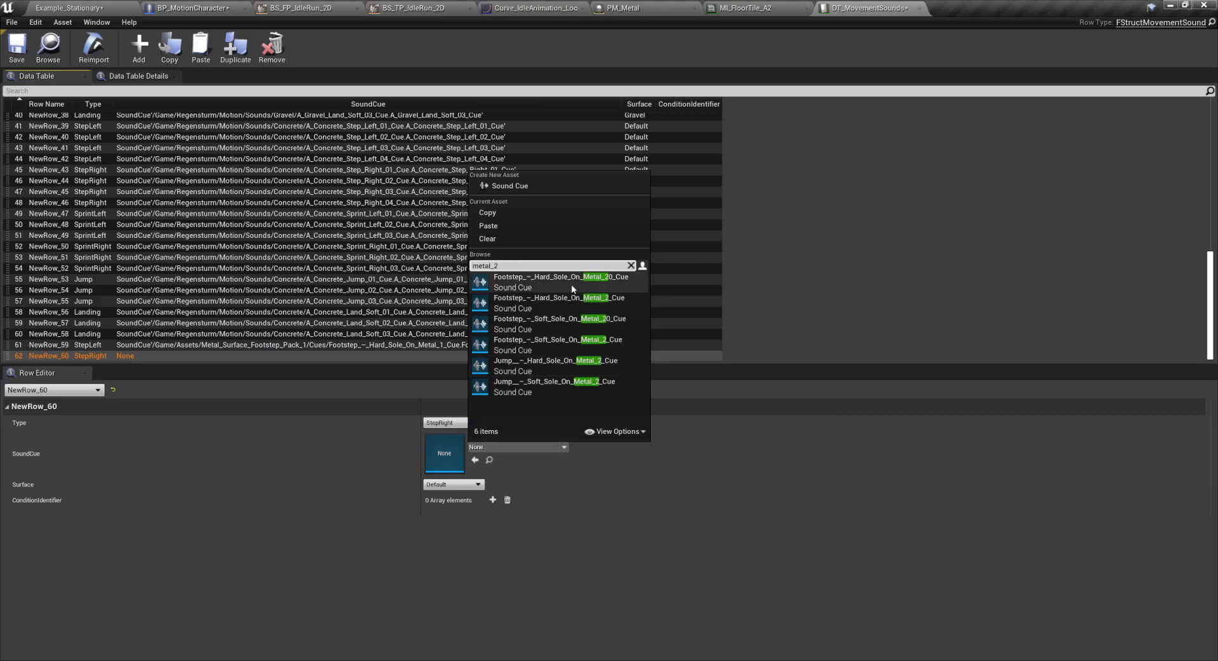
click(562, 306)
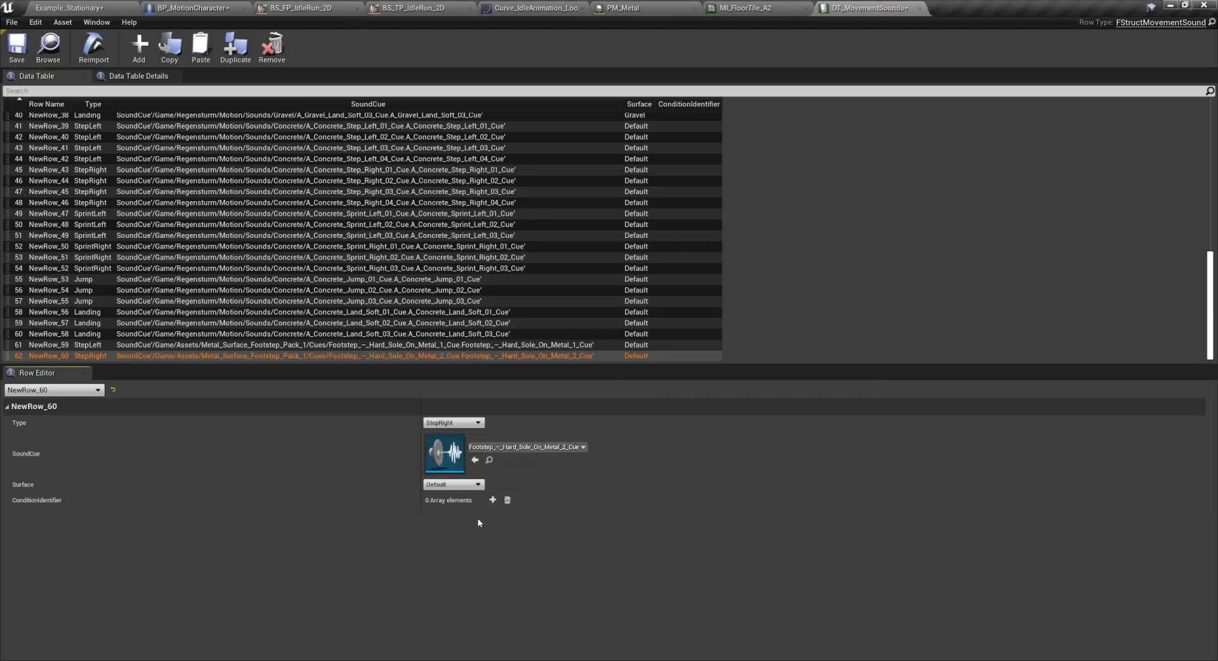
Set the Surface of both new footstep rows, StepLeft and StepRight, to Metal
key(Up)
click(449, 485)
key(Down)
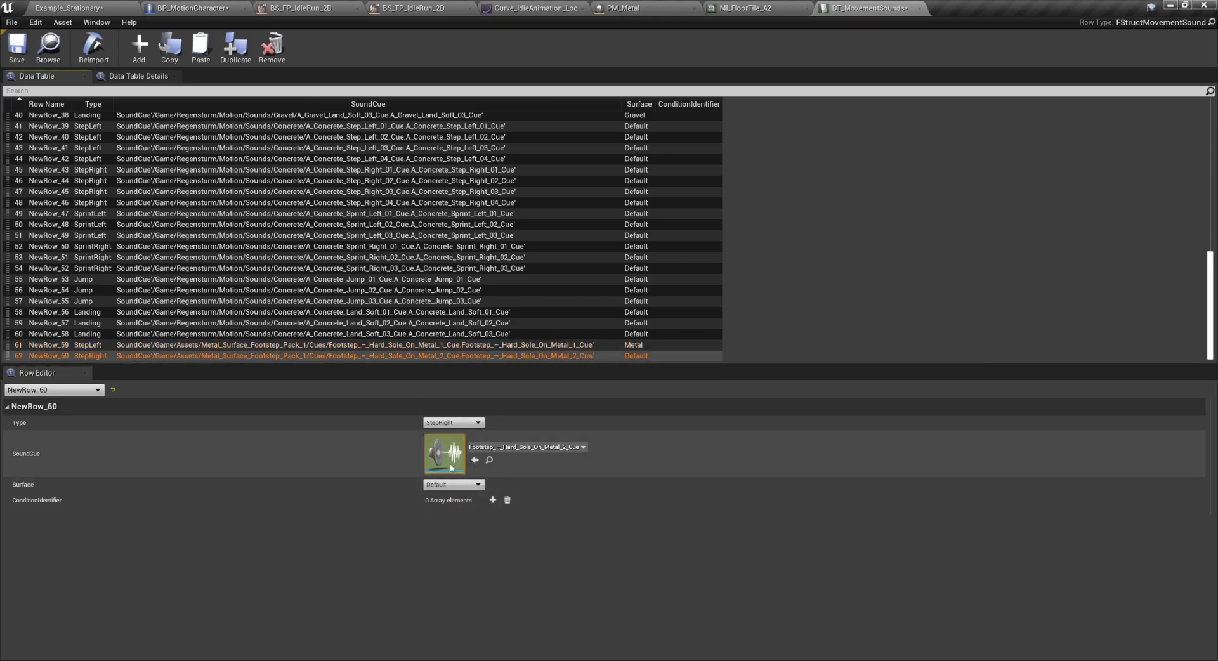
click(446, 486)
click(462, 525)
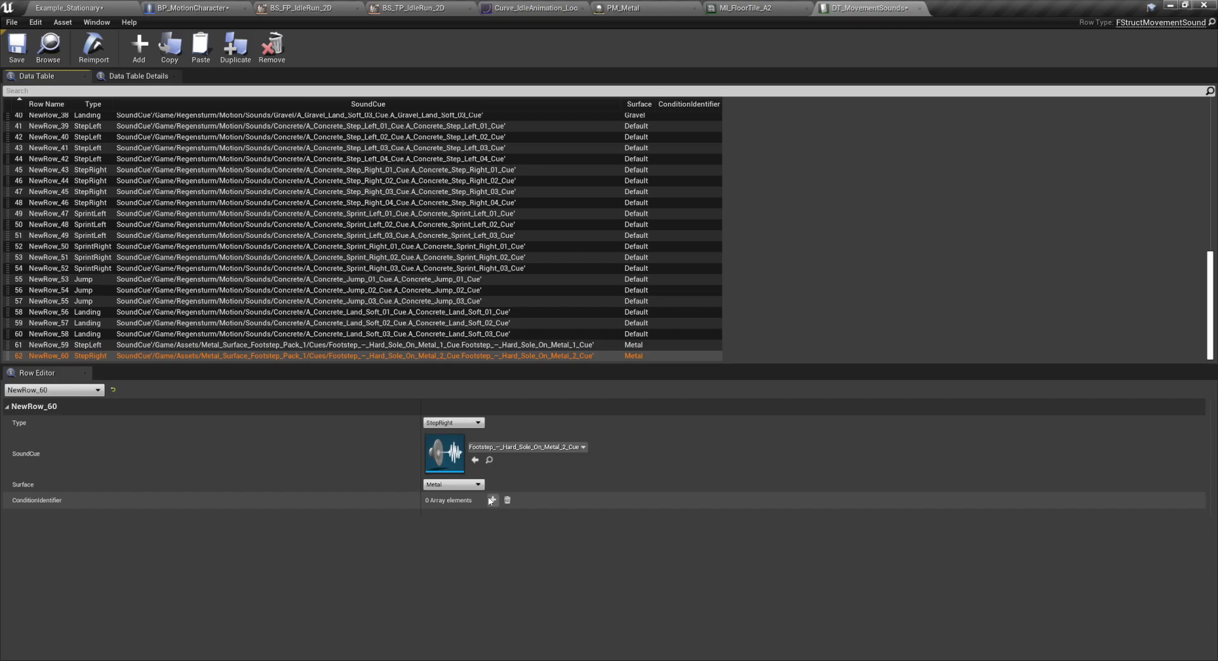
click(678, 347)
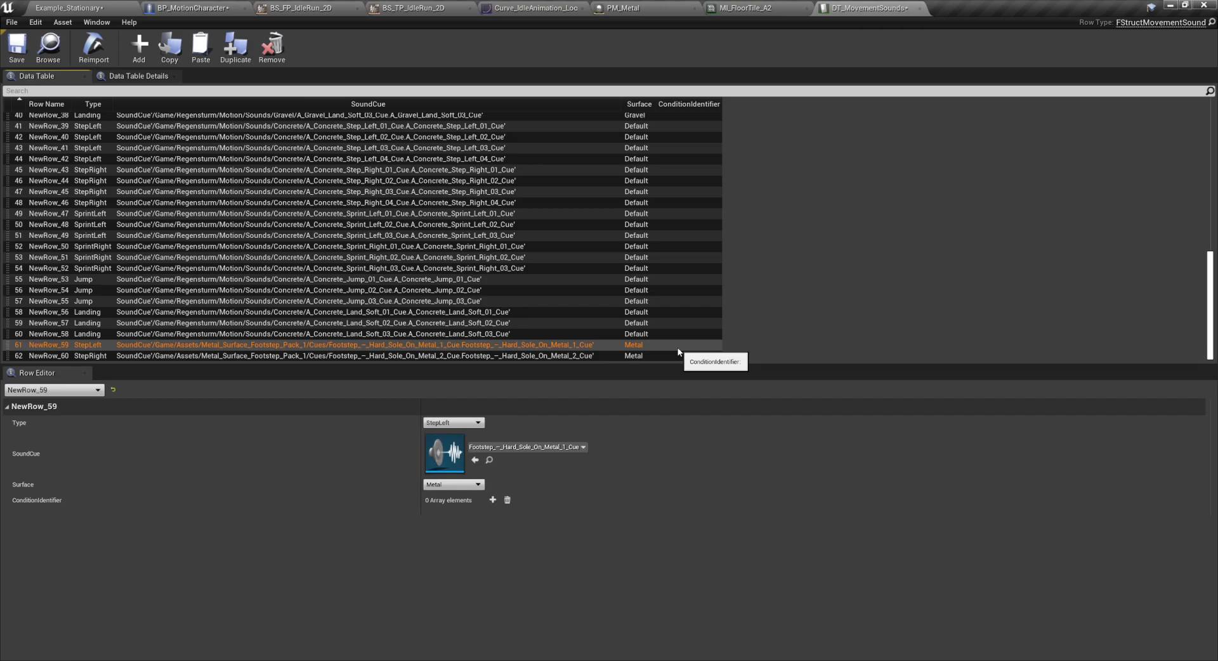
Try a StepRight entry in the Movement Sound Override Identifiers map of BP_MotionCharacter's MovementSoundComponent, then clear the map
click(190, 7)
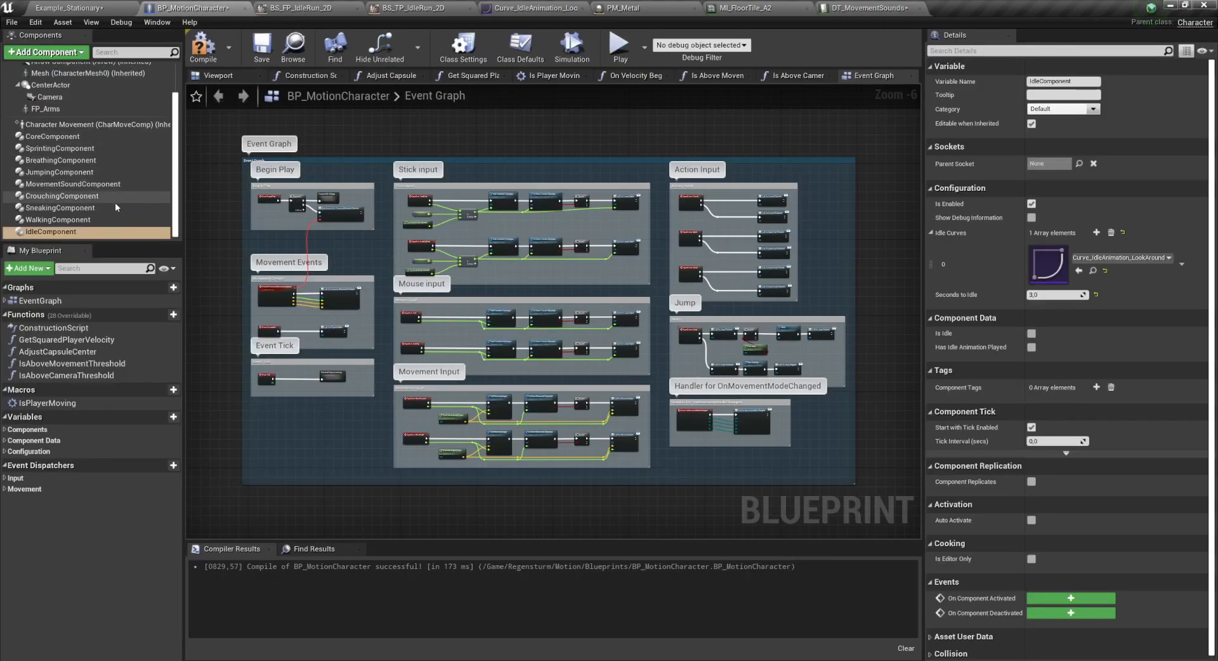
click(73, 184)
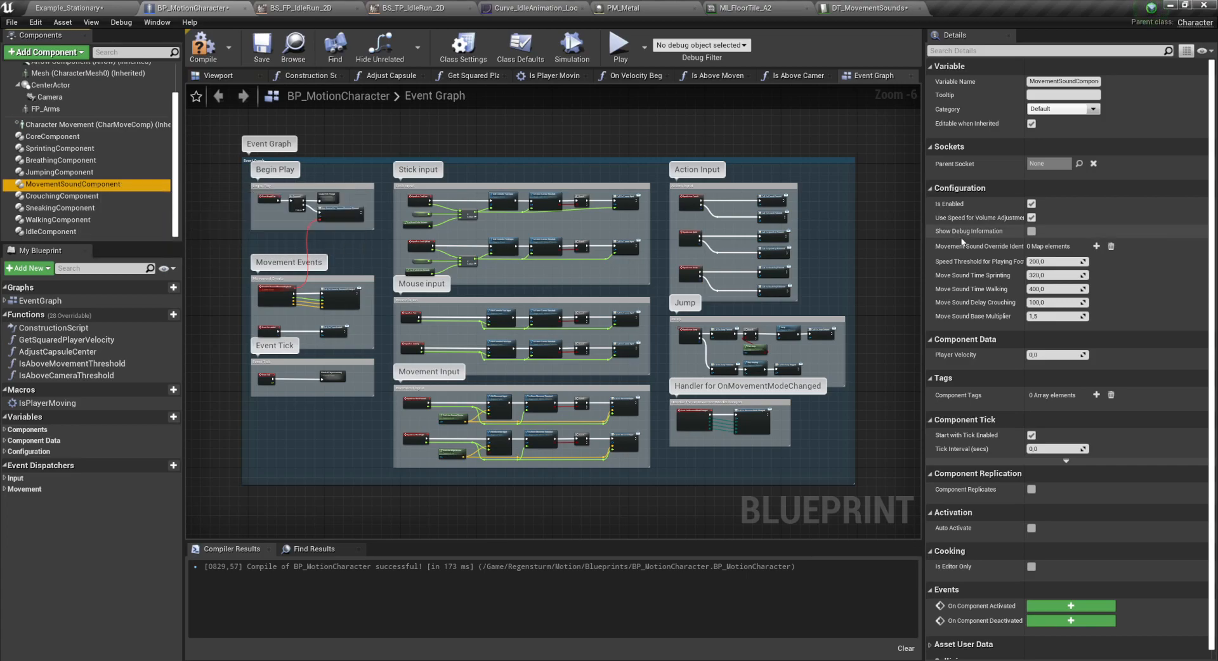
mouse_move(977, 252)
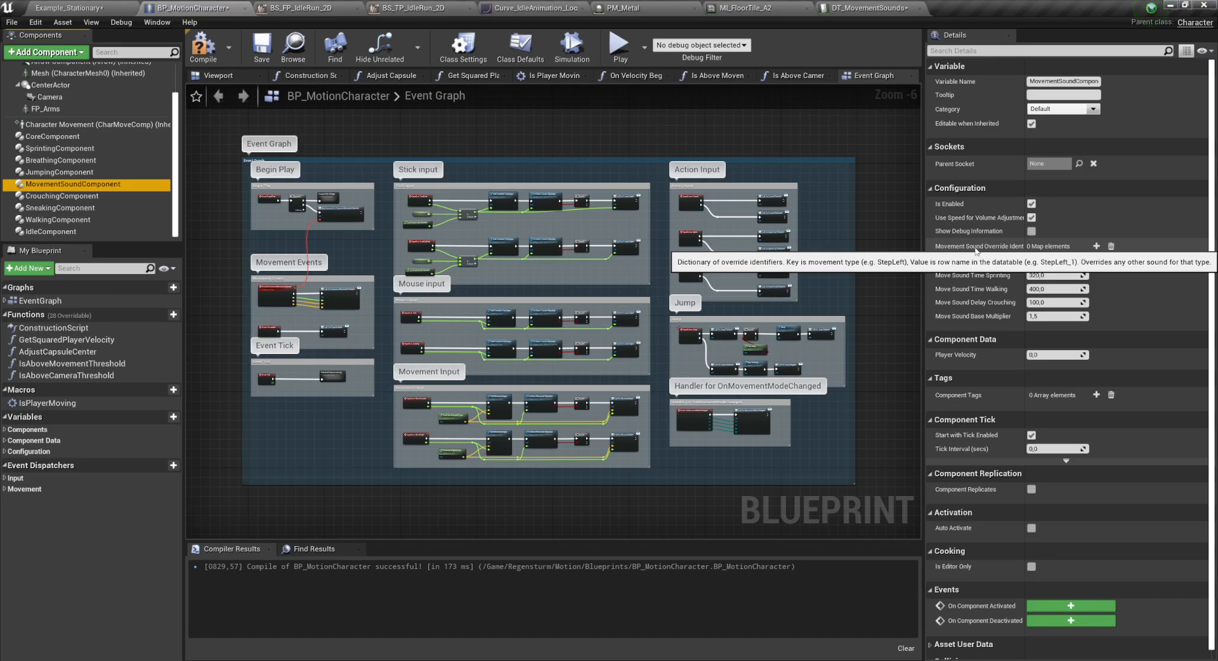
click(1096, 246)
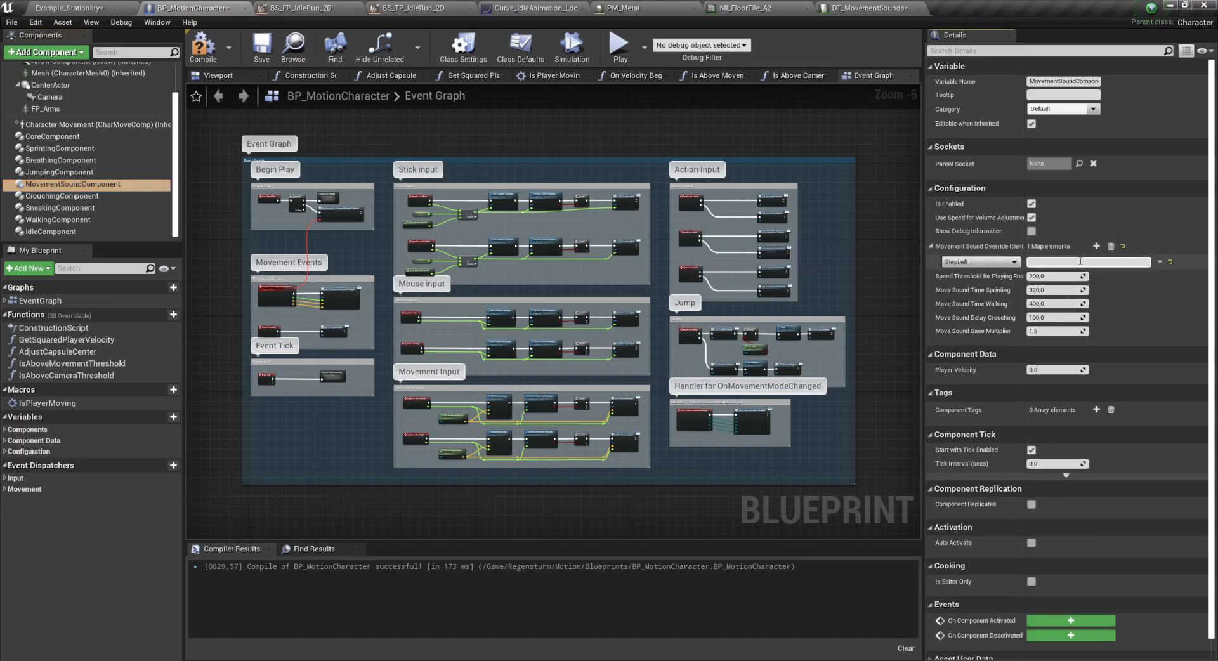
click(980, 261)
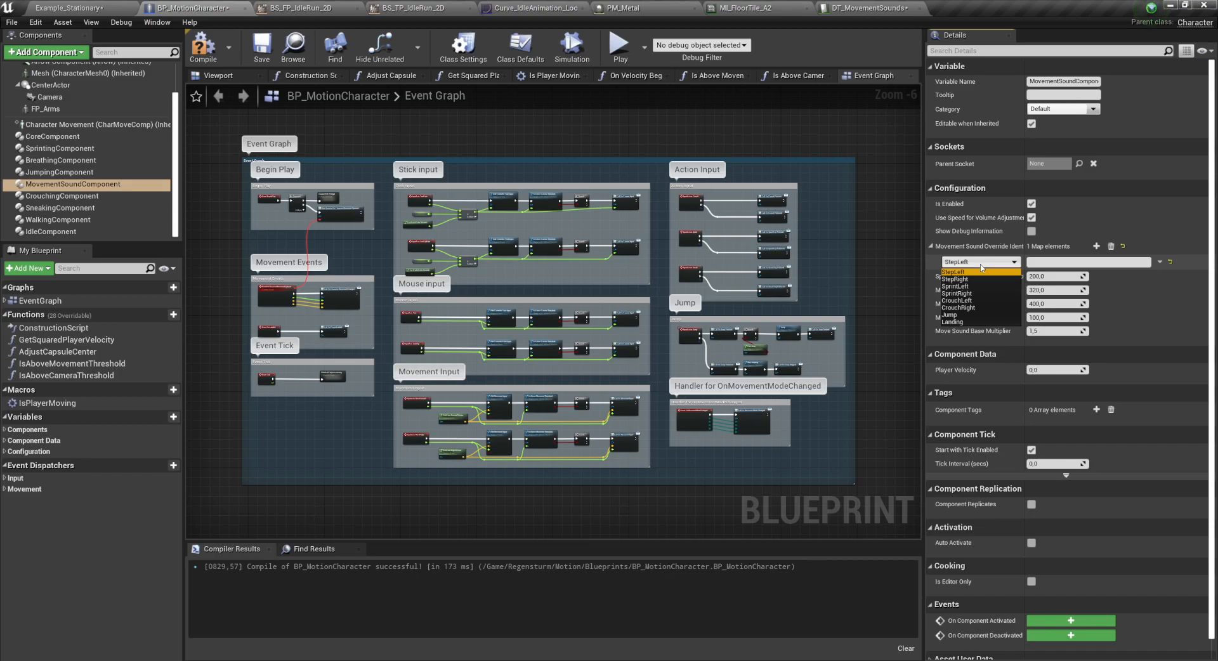
click(1057, 262)
click(980, 262)
click(982, 276)
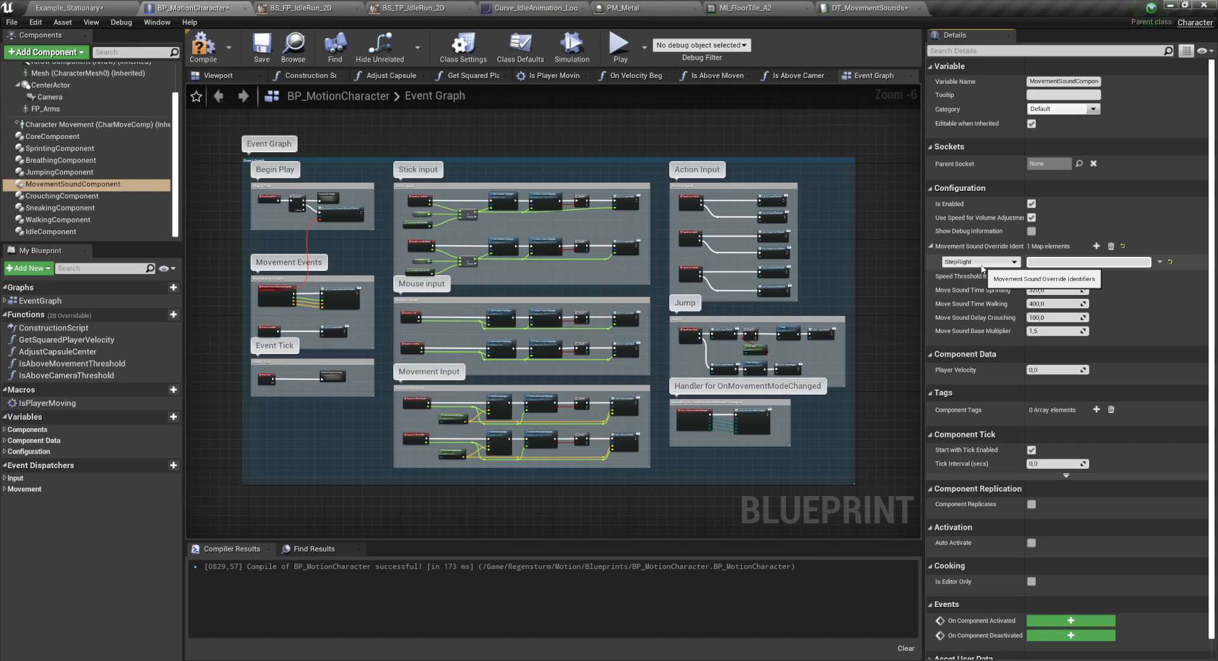
click(1111, 246)
Save the DT_MovementSounds data table and return to the Example_Stationary level
click(866, 8)
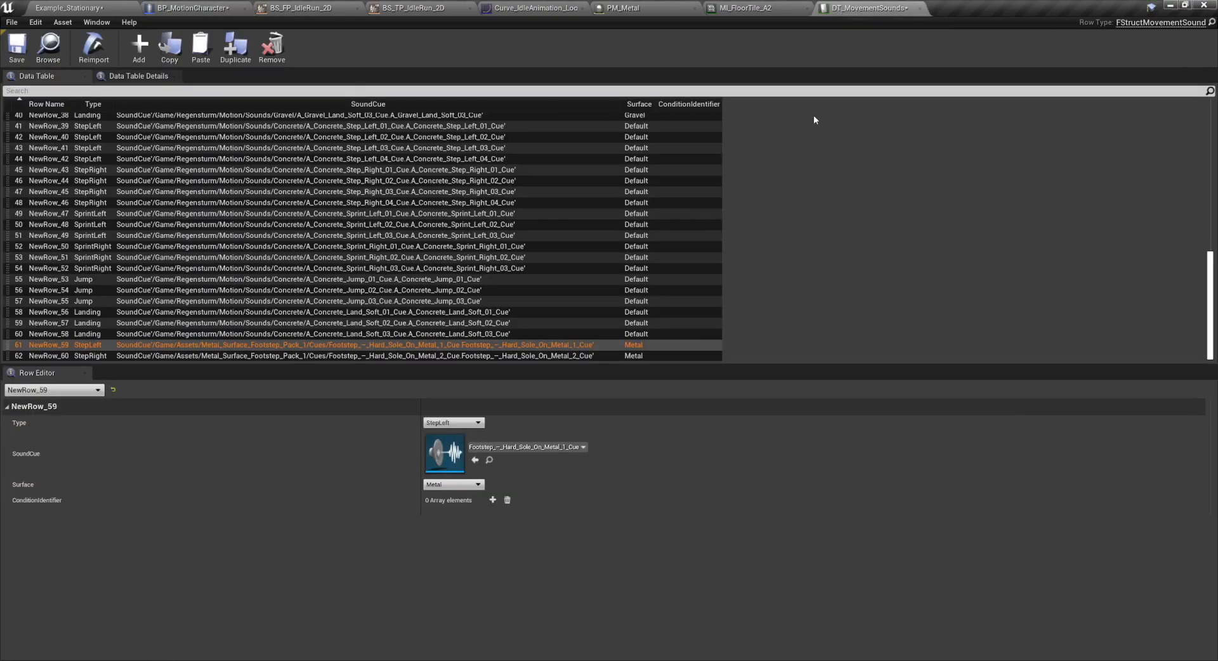
click(16, 46)
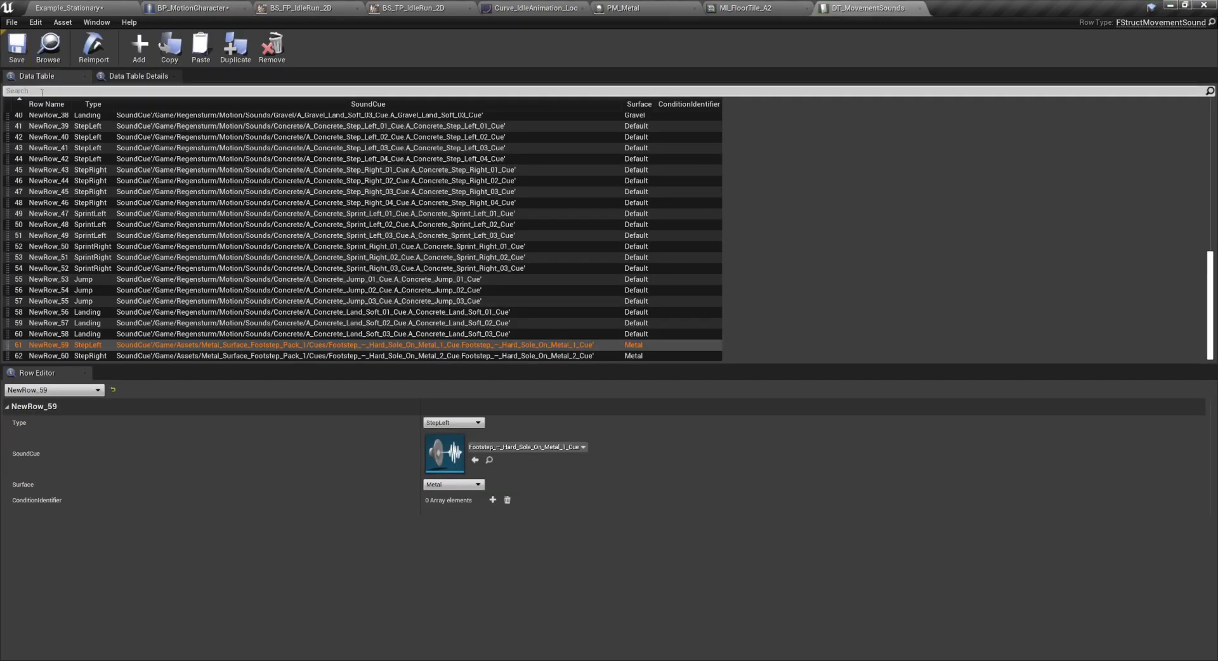
click(105, 5)
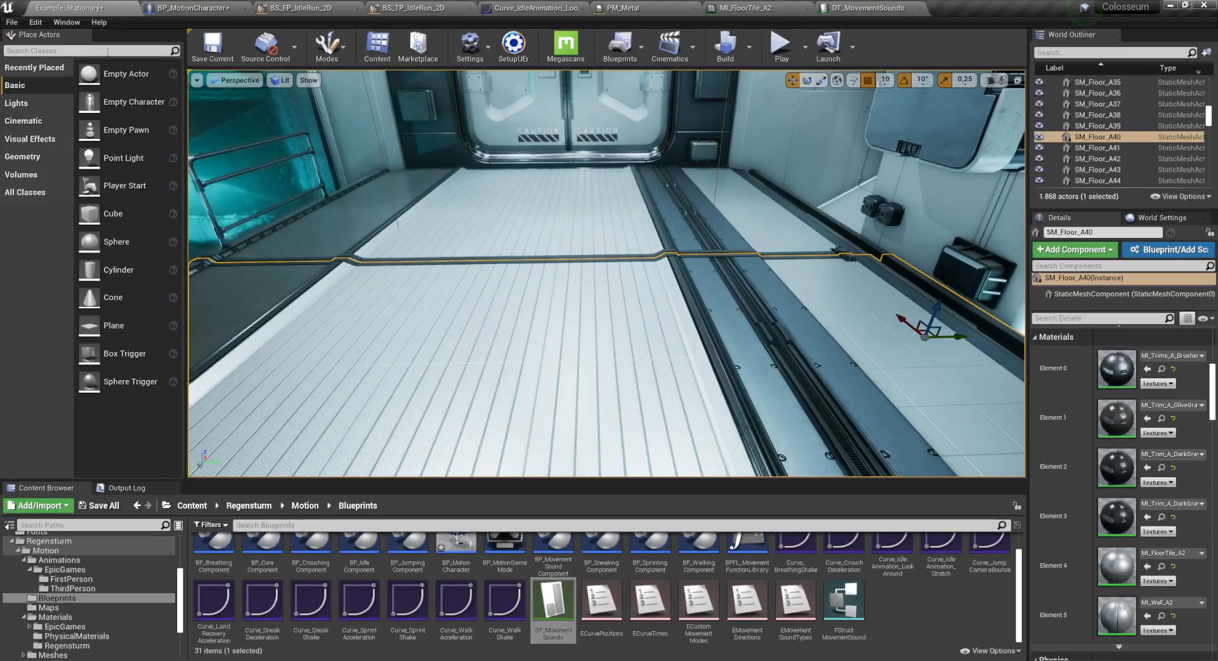
right_click(560, 591)
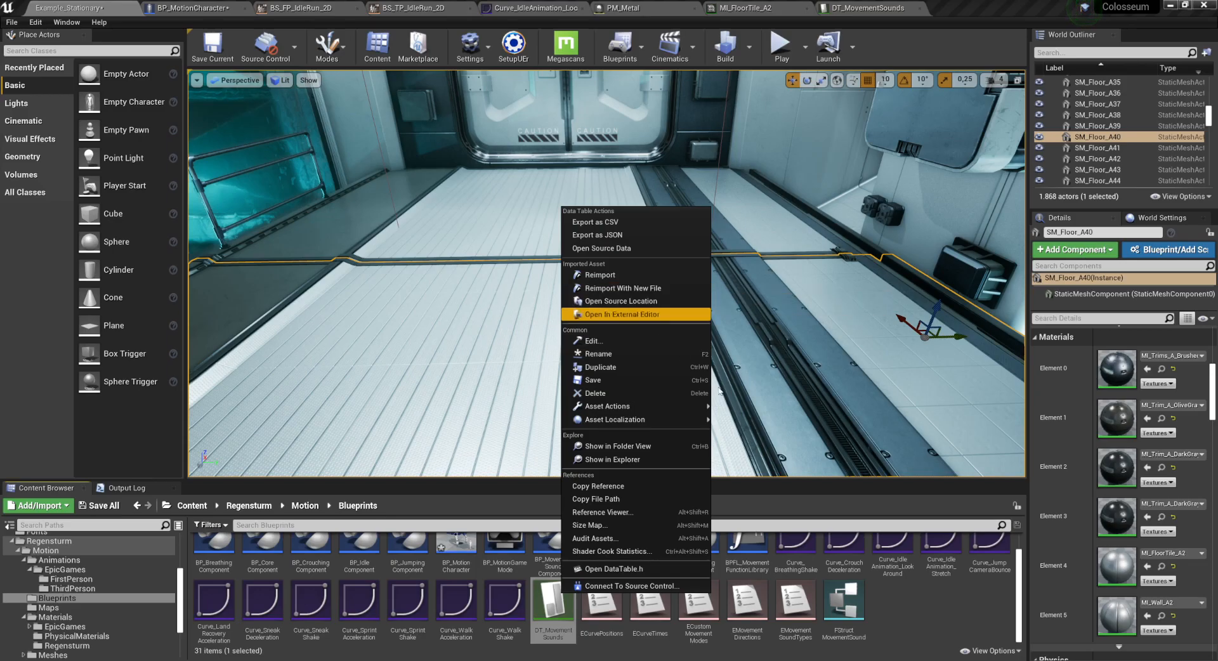
click(914, 614)
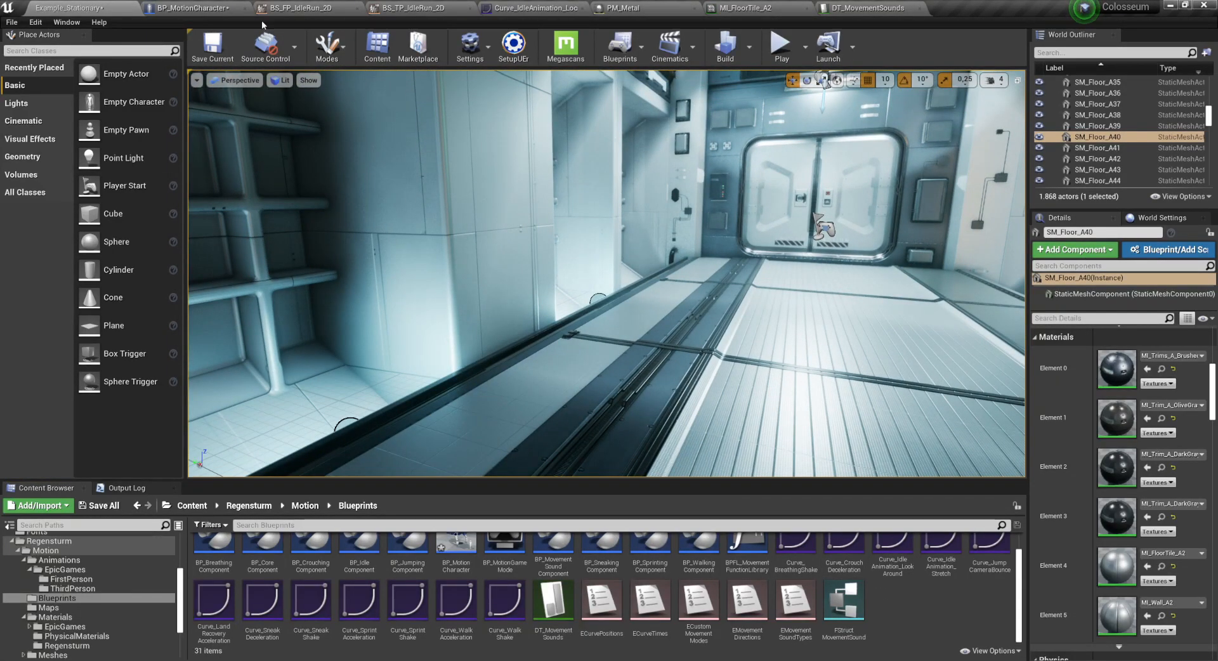
Enable Show Debug Information on BP_MotionCharacter's MovementSoundComponent, then compile and save the blueprint
click(191, 8)
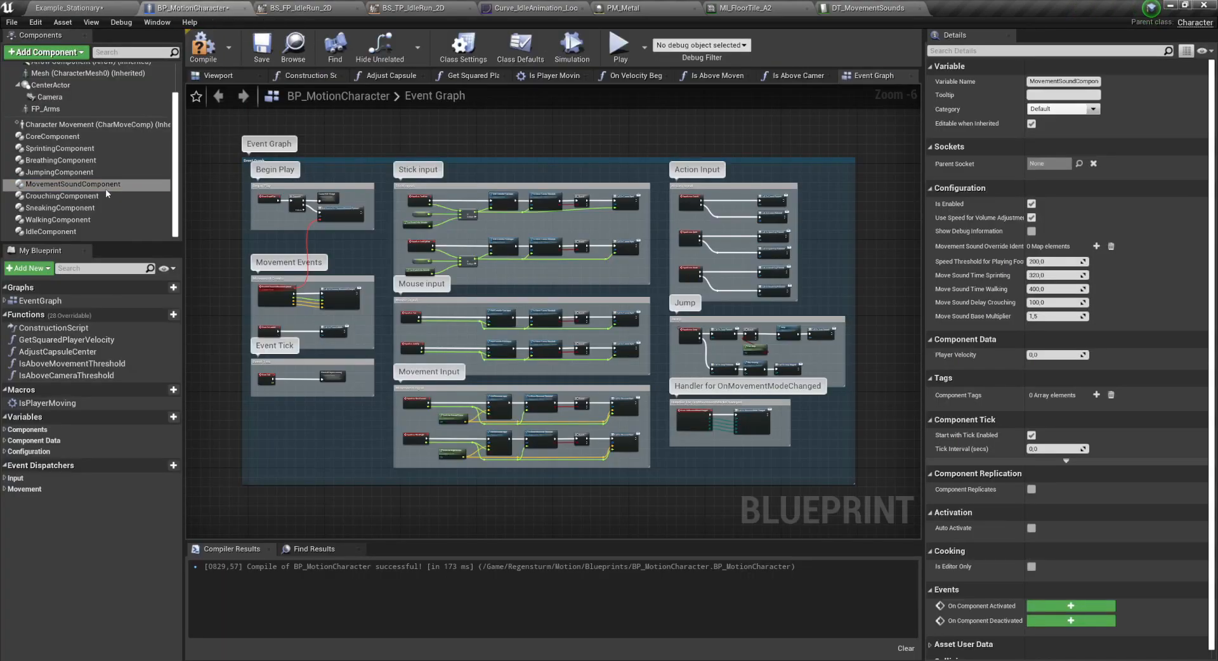
click(1032, 231)
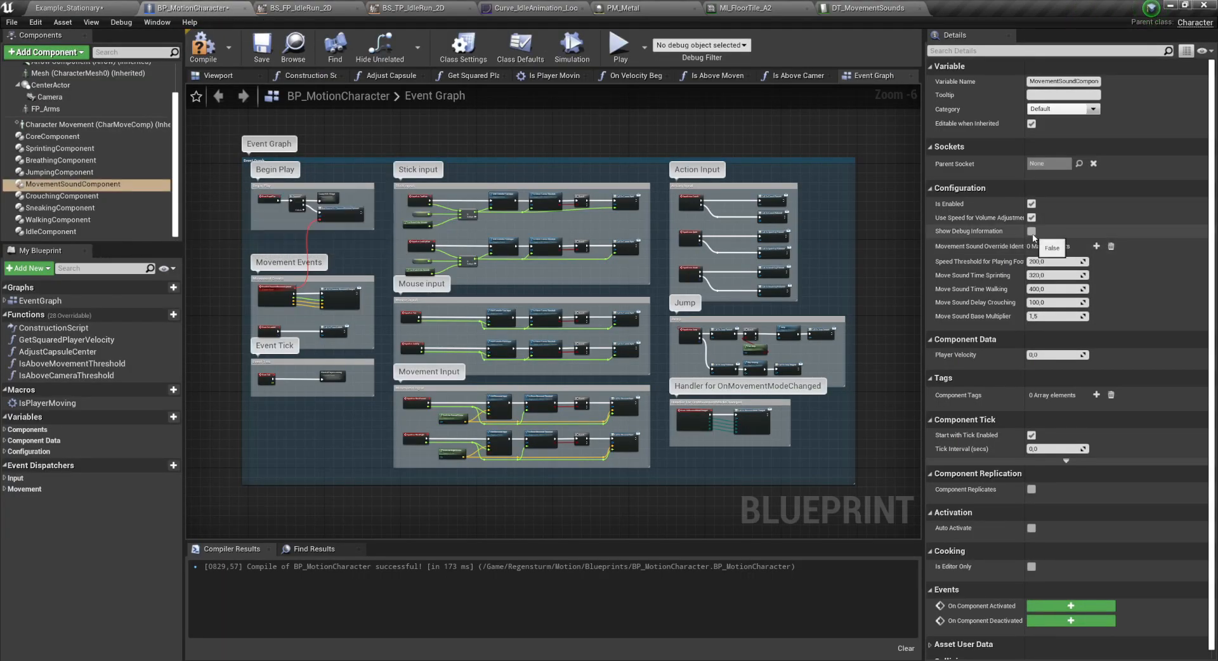
click(203, 45)
click(261, 47)
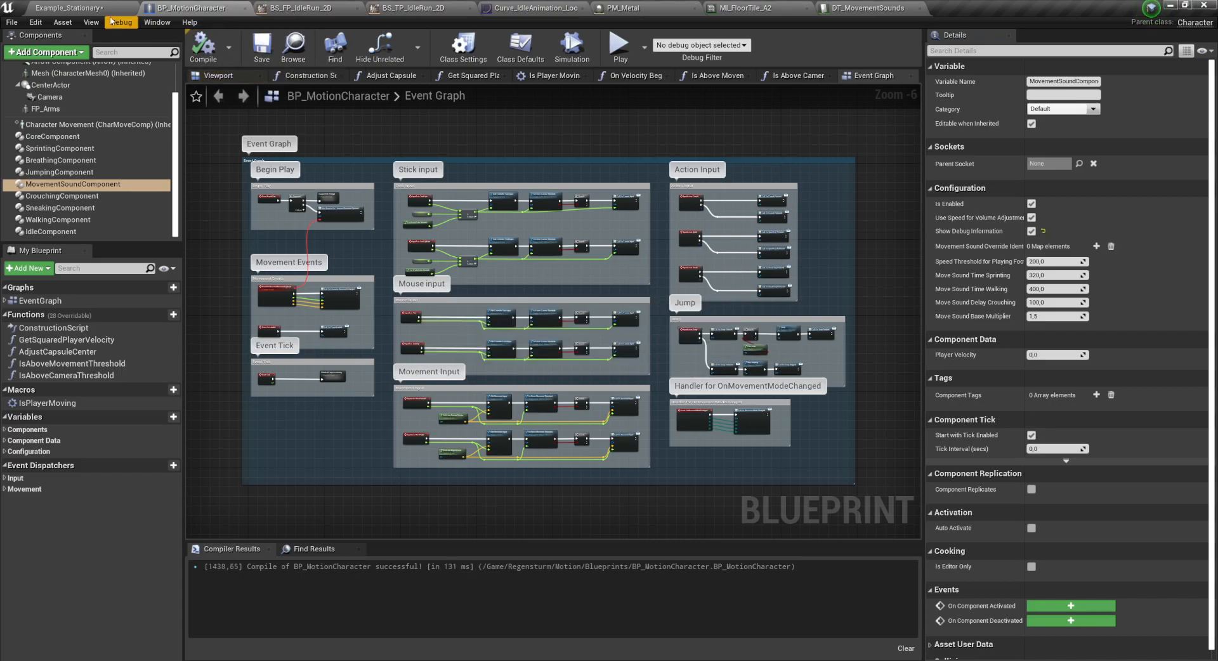
Play the Example_Stationary level and walk along the corridor floor to check the footstep sound and surface in the debug read-out
click(102, 7)
click(776, 49)
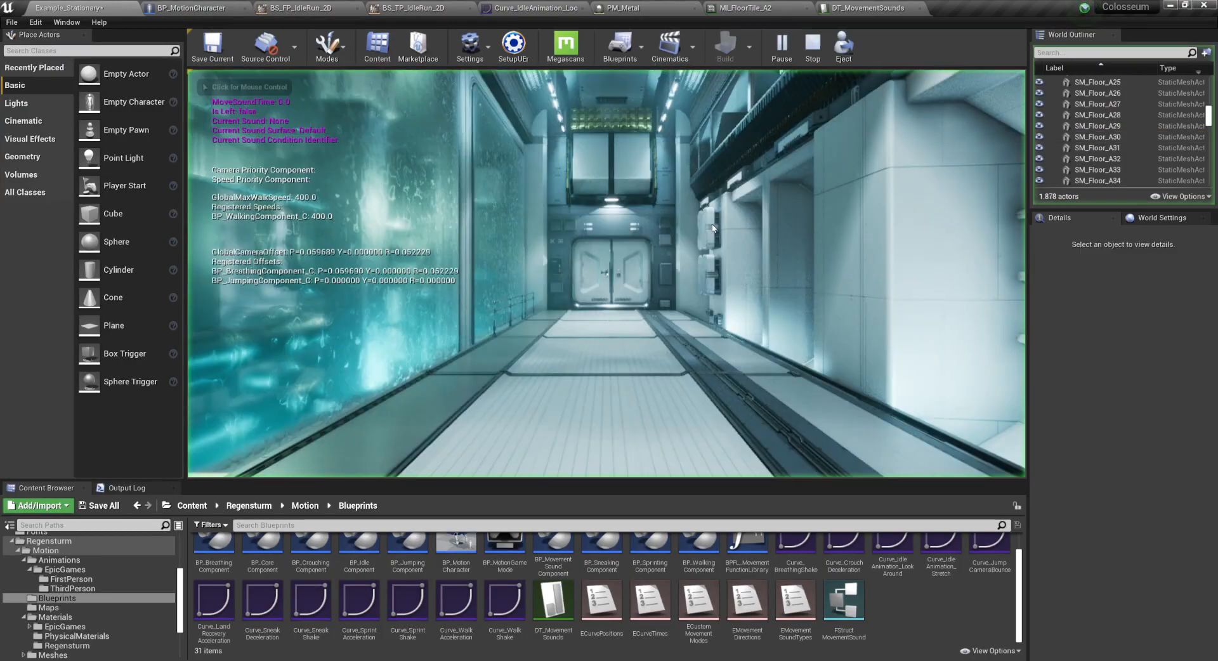
key(w)
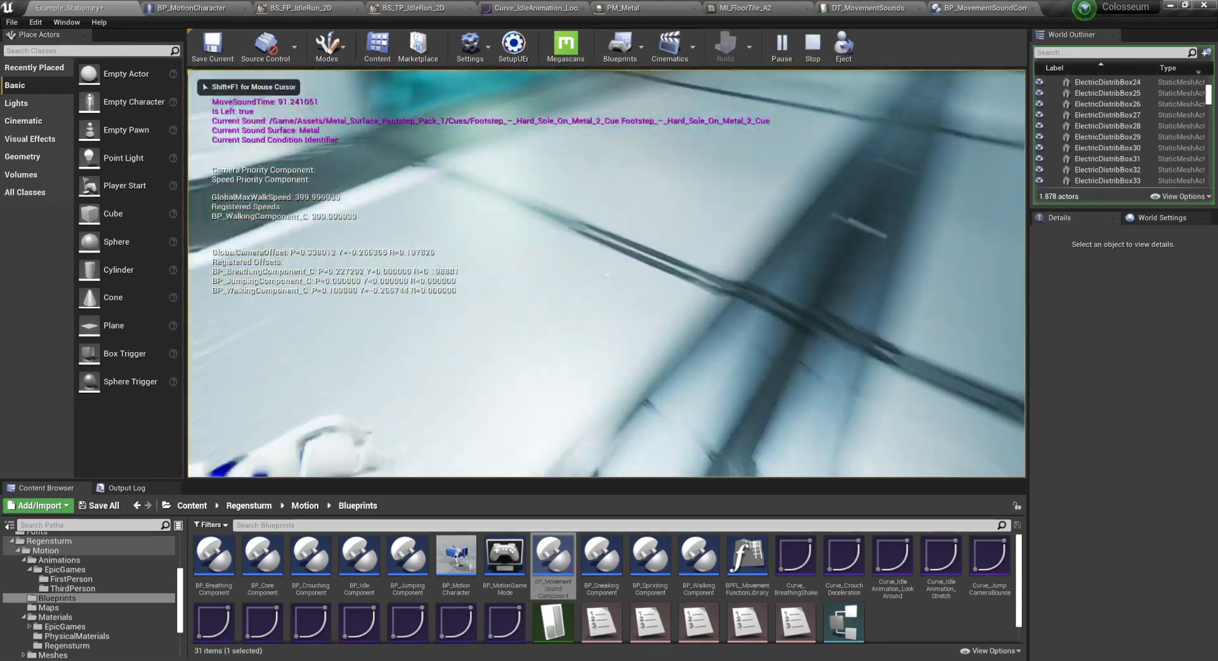
key(w)
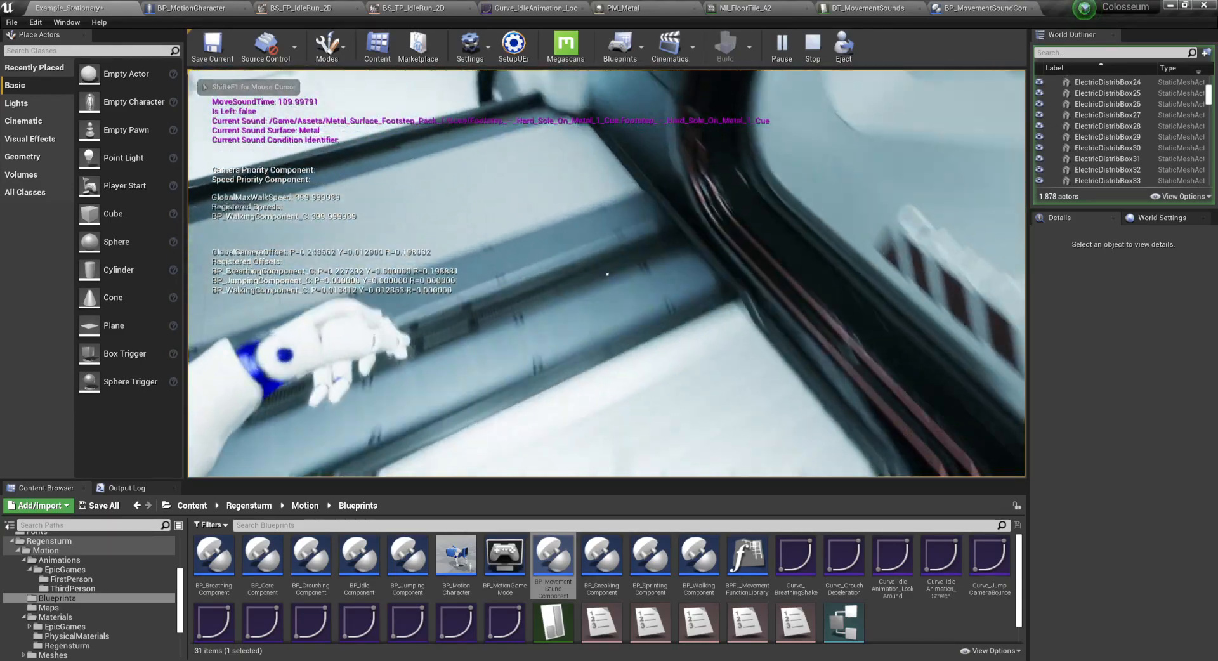
key(w)
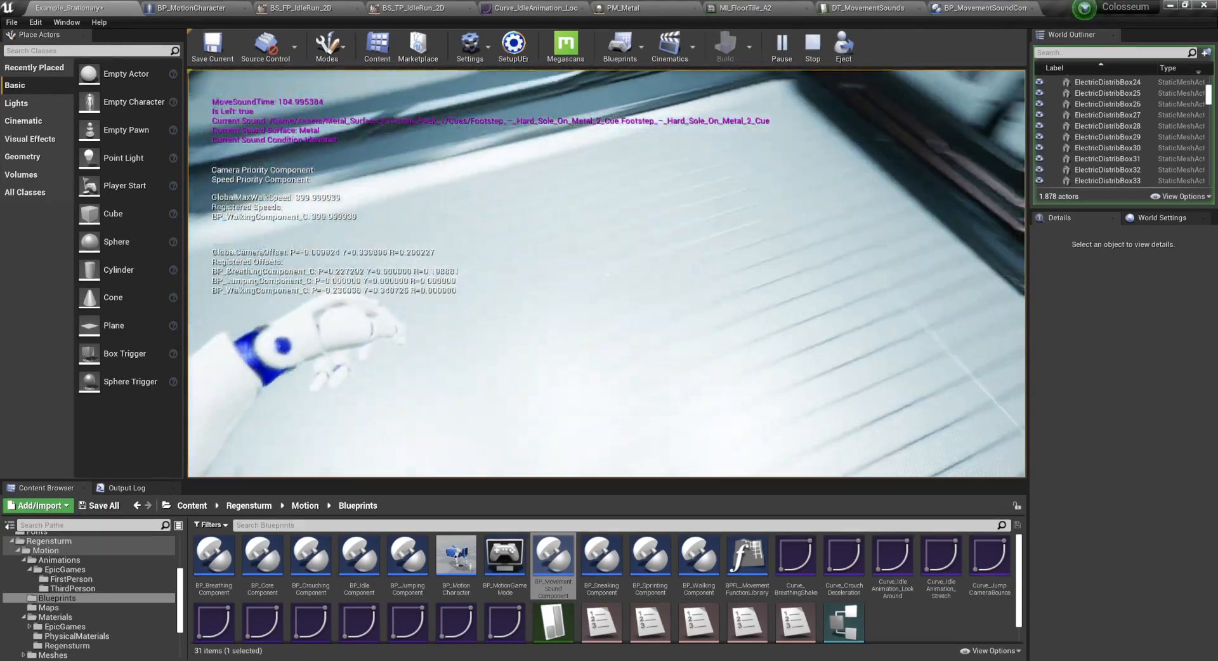
key(w)
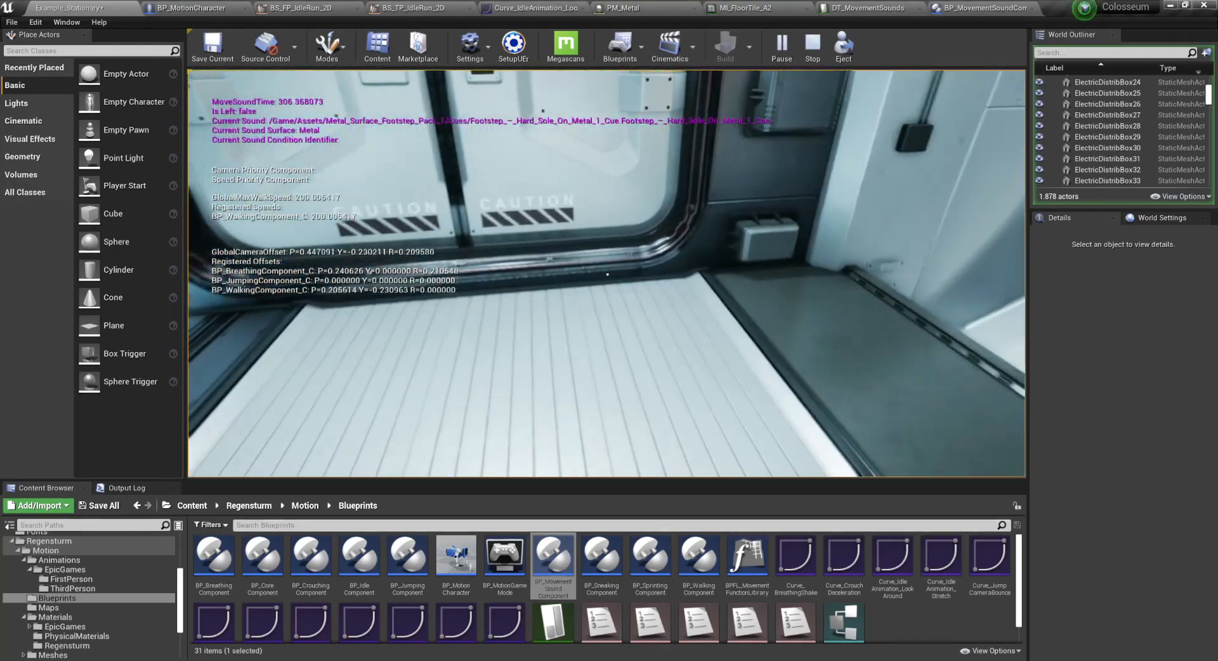
key(w)
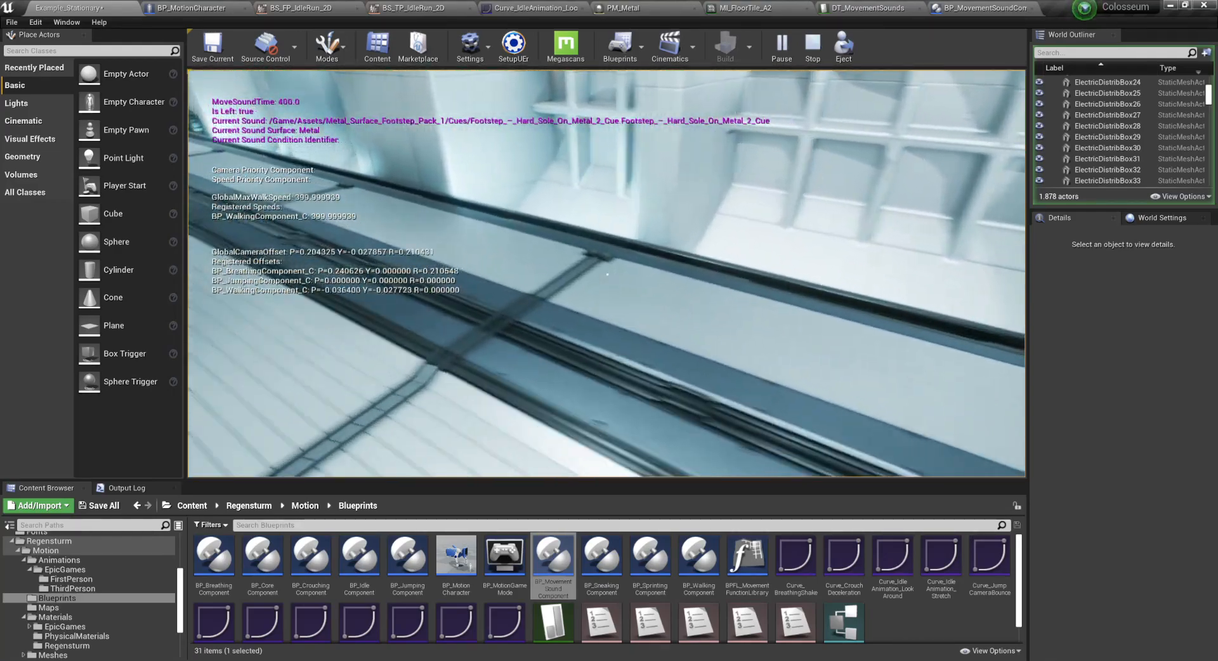
key(w)
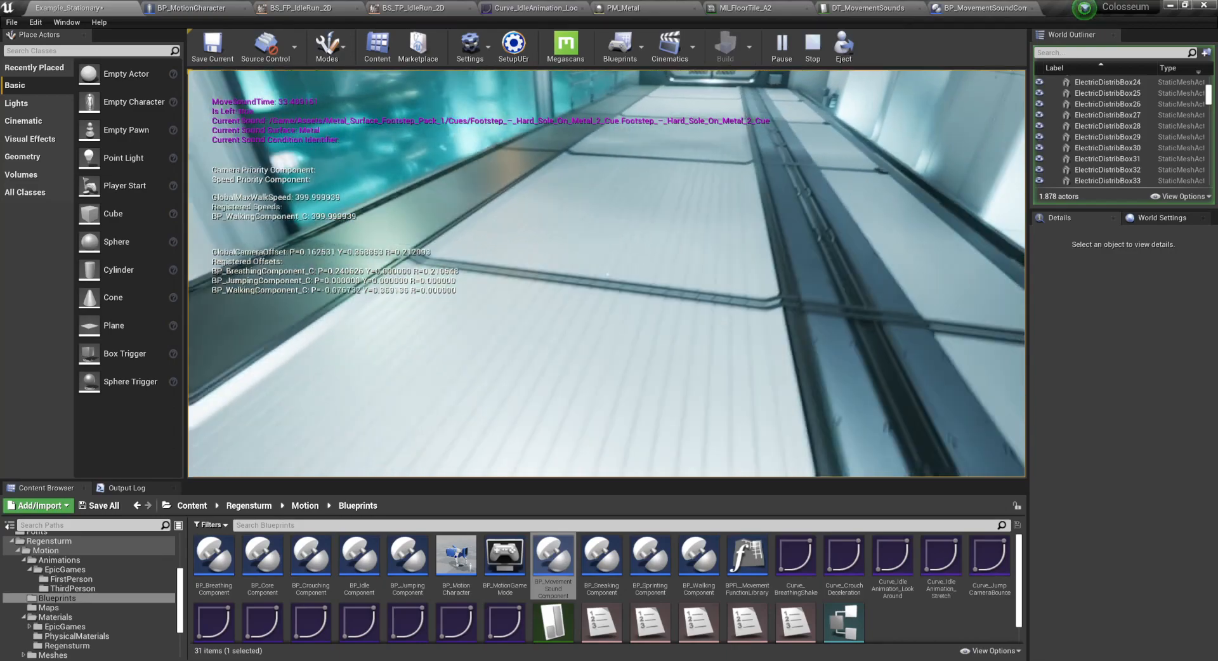
key(w)
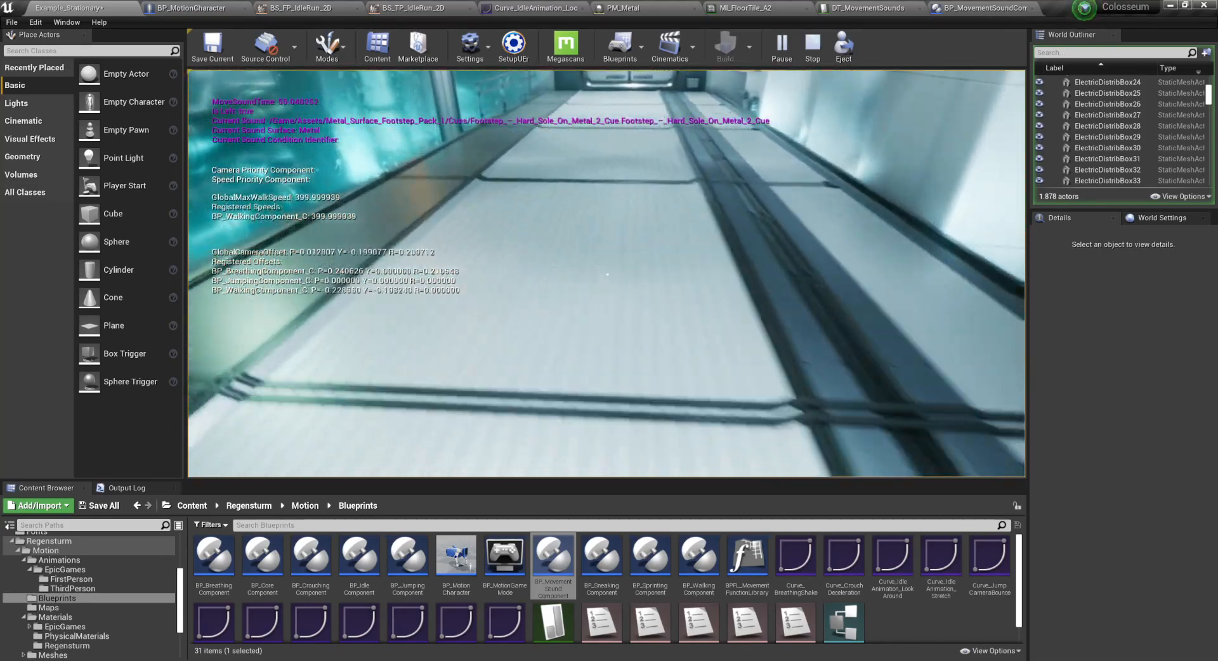
key(w)
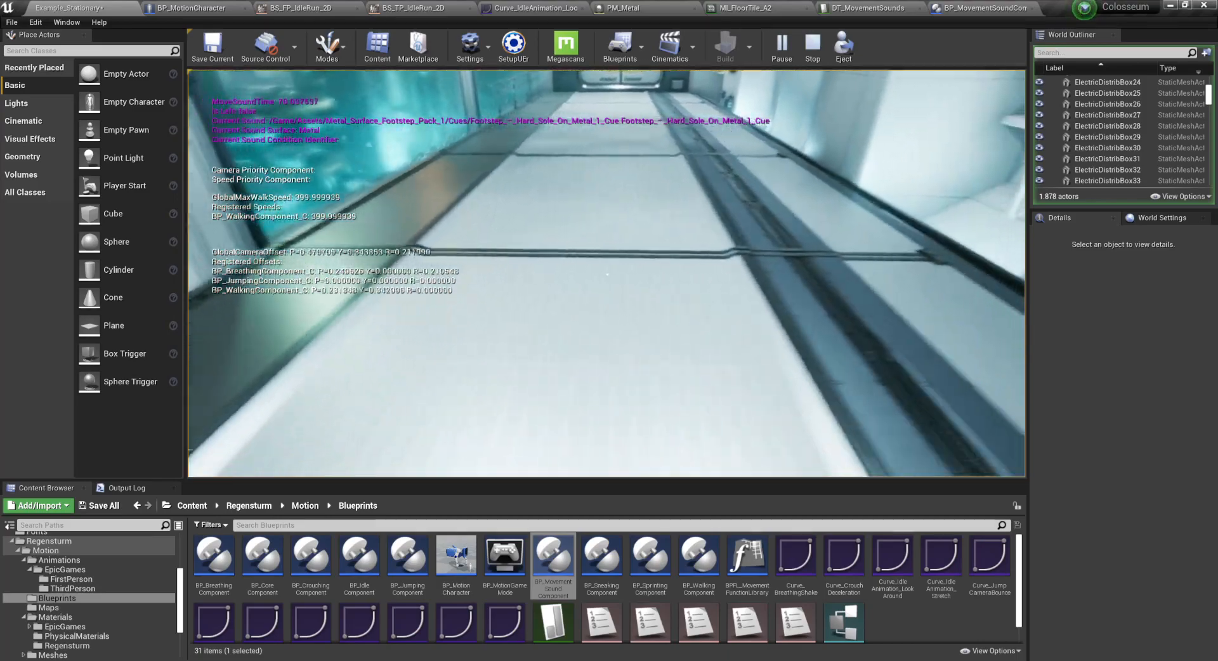
key(w)
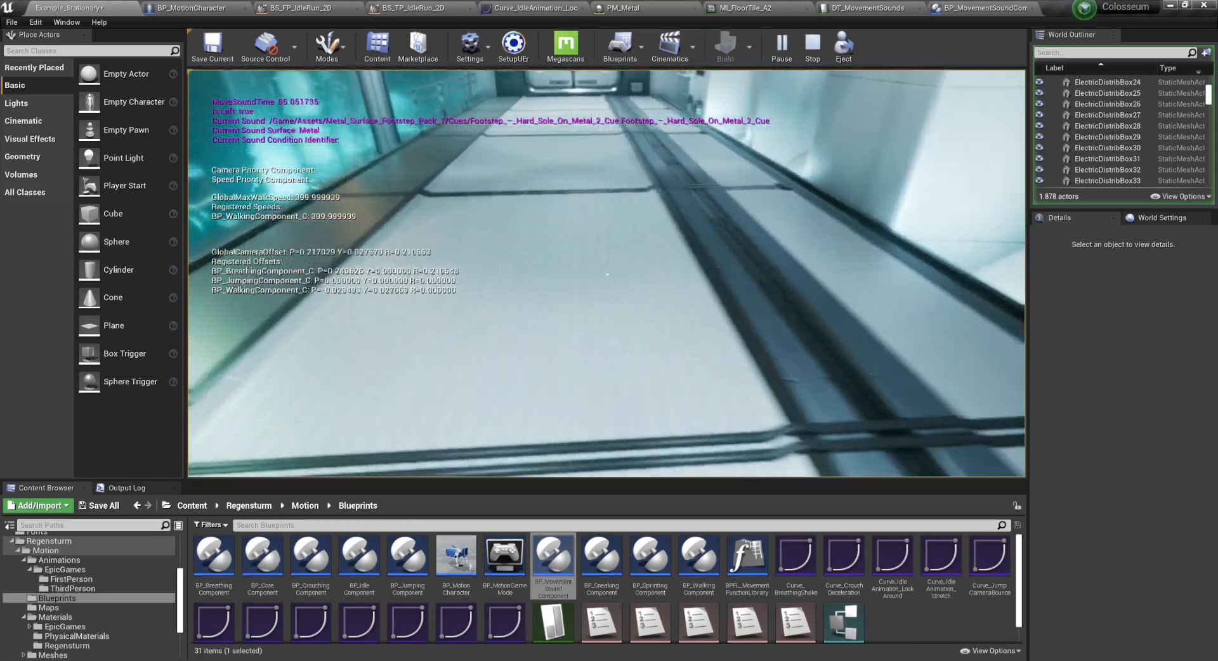
key(w)
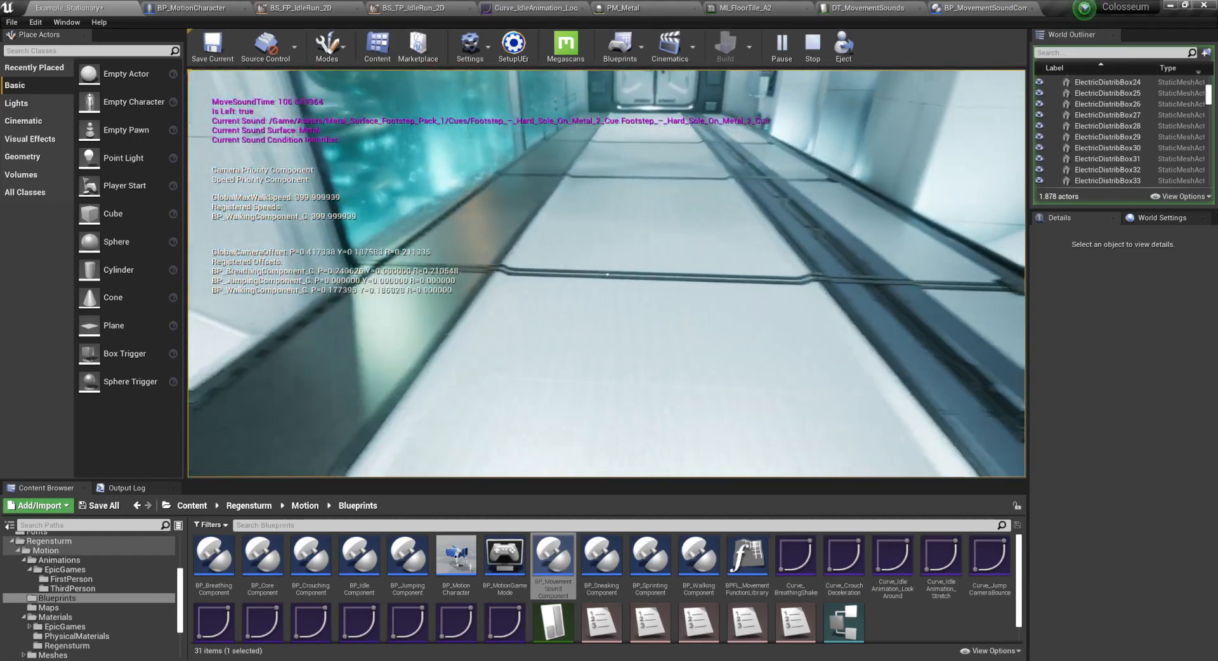
key(w)
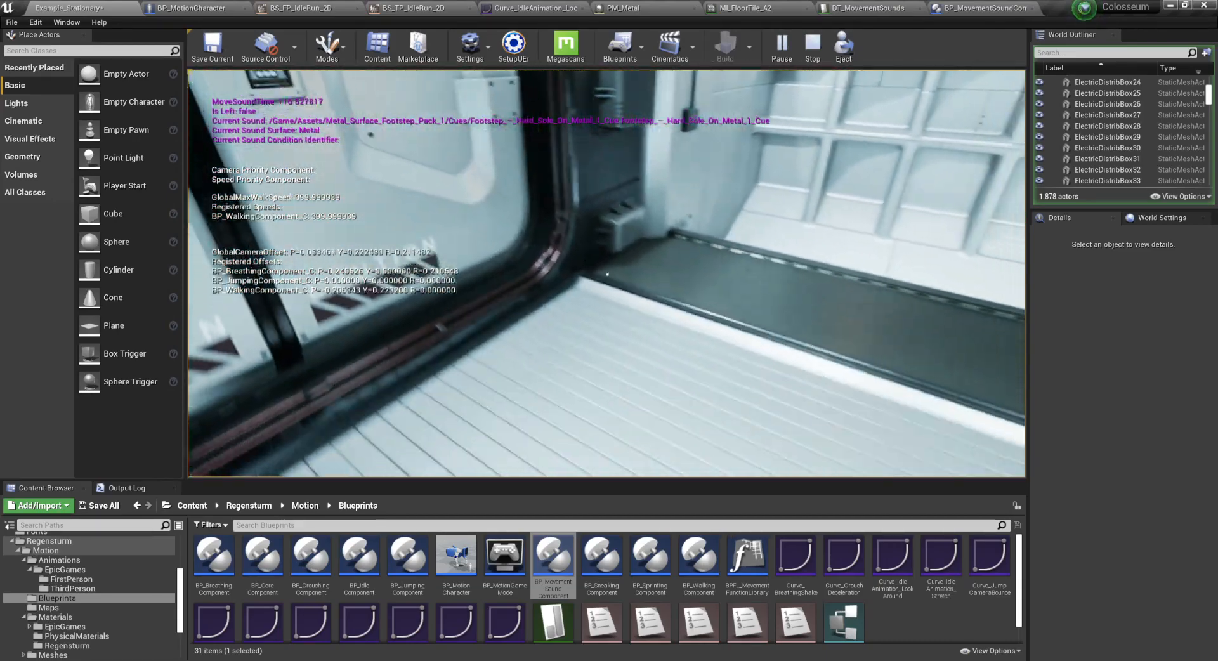
key(w)
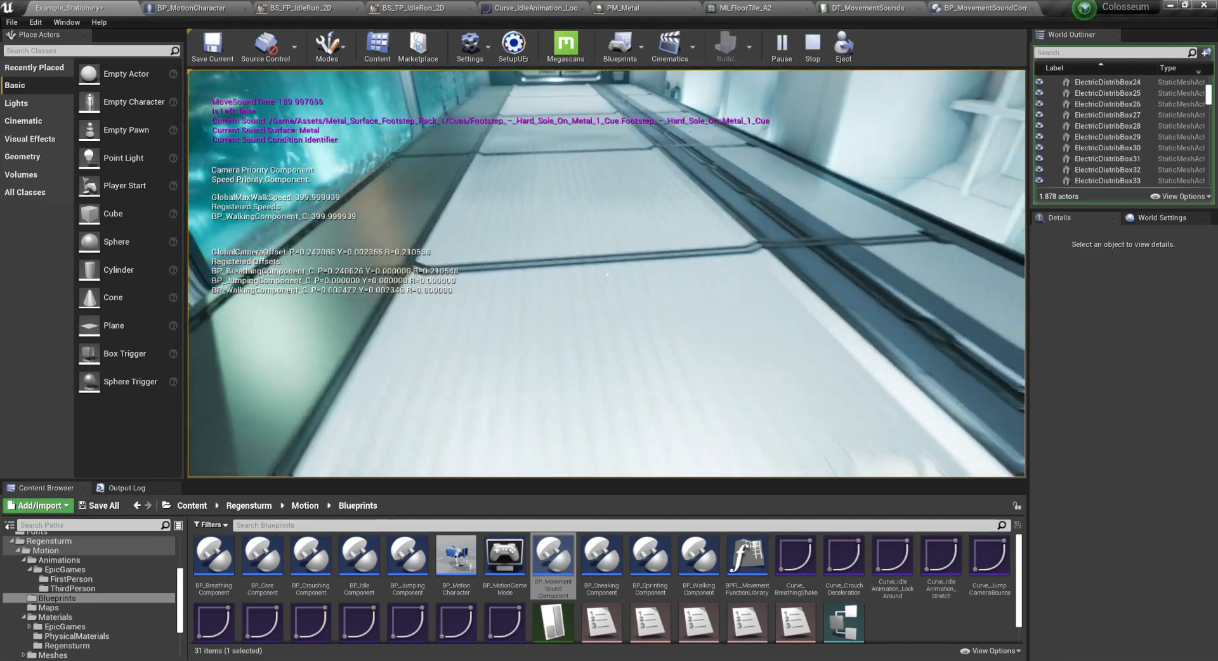
key(w)
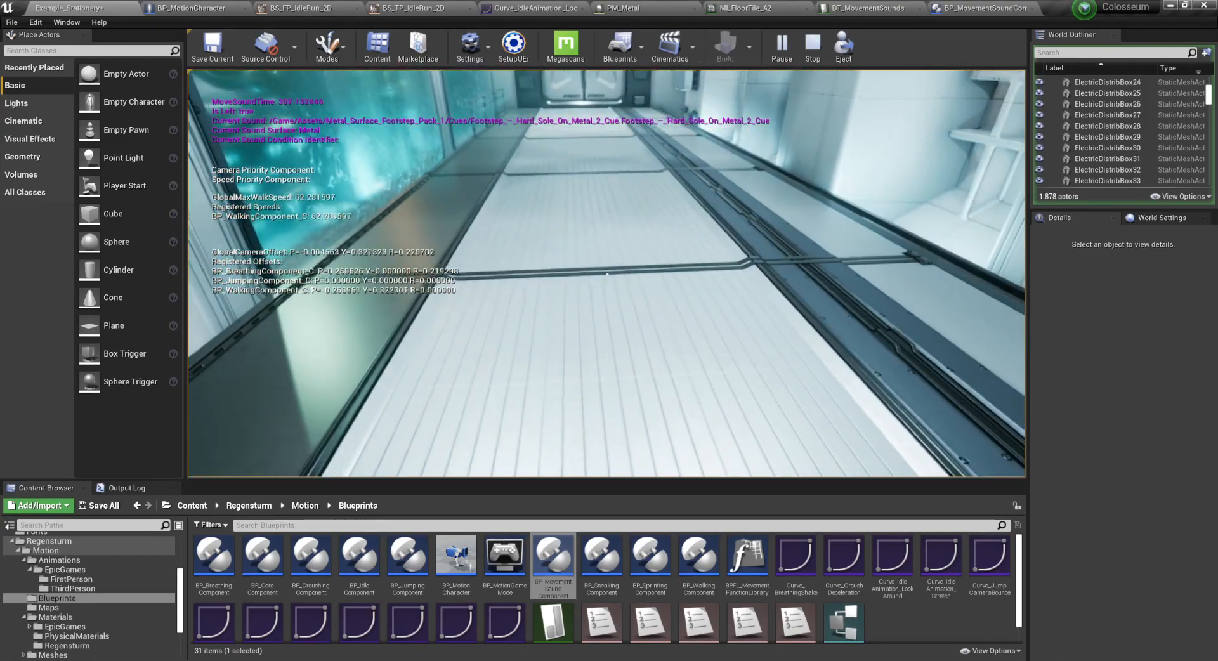
key(w)
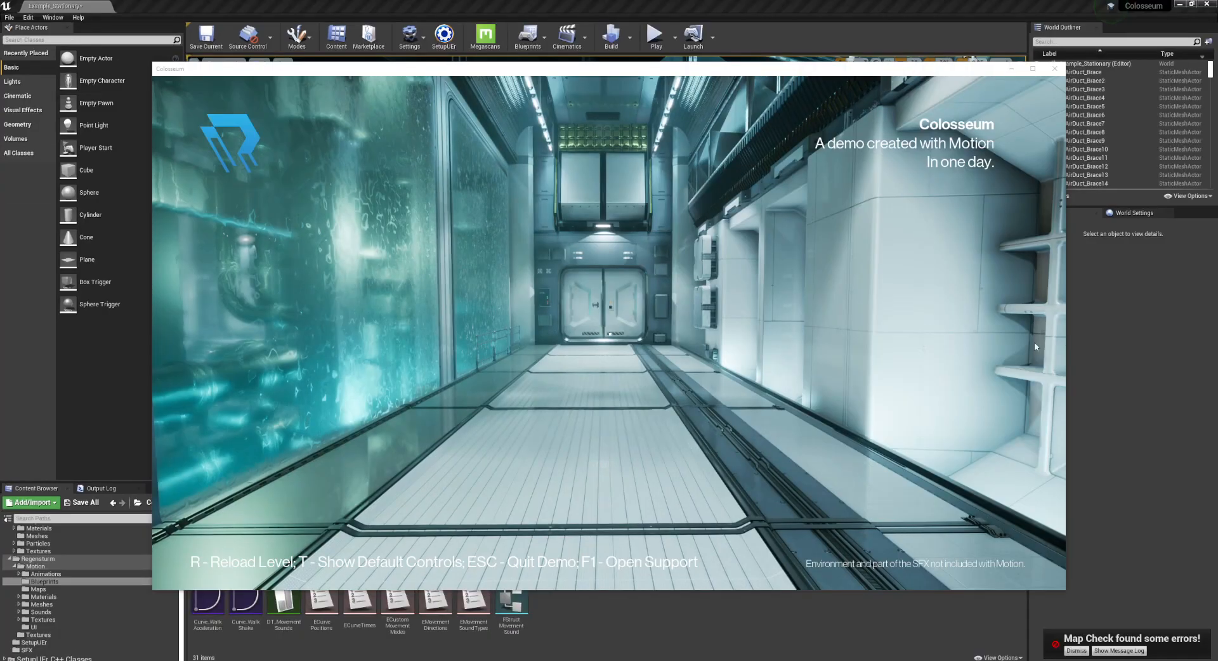
Walk through the Colosseum demo in its own window, following the corridor past the metal grates to the stairs
key(w)
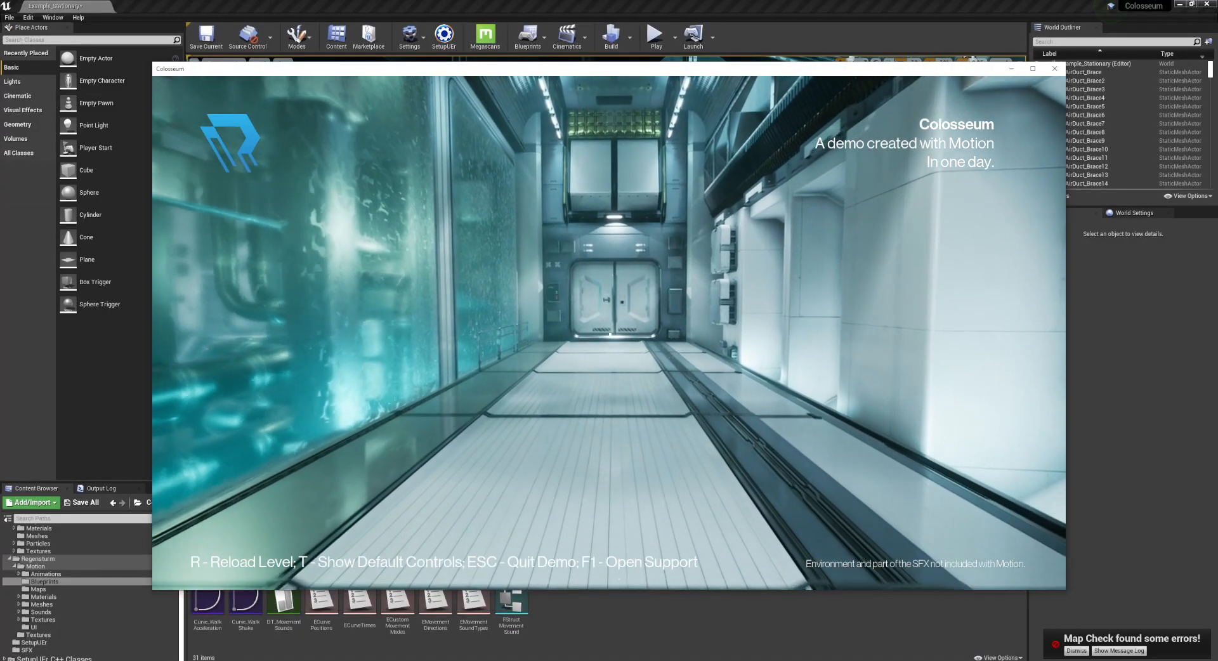
key(w)
key(w)
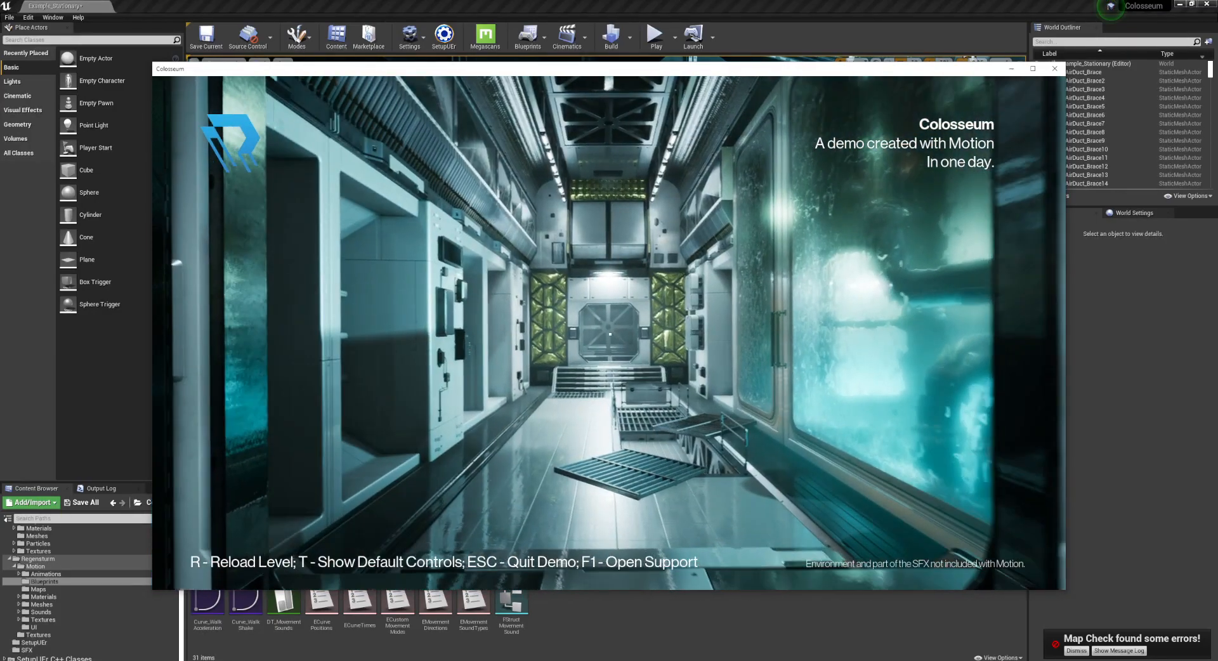
key(w)
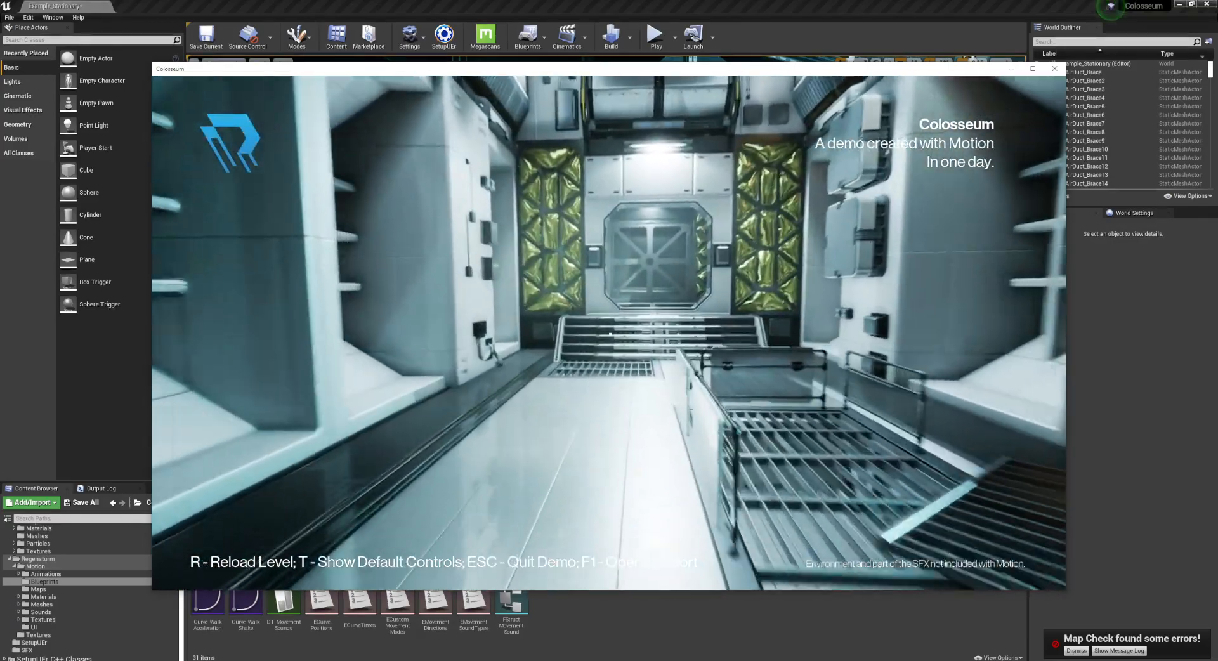
key(w)
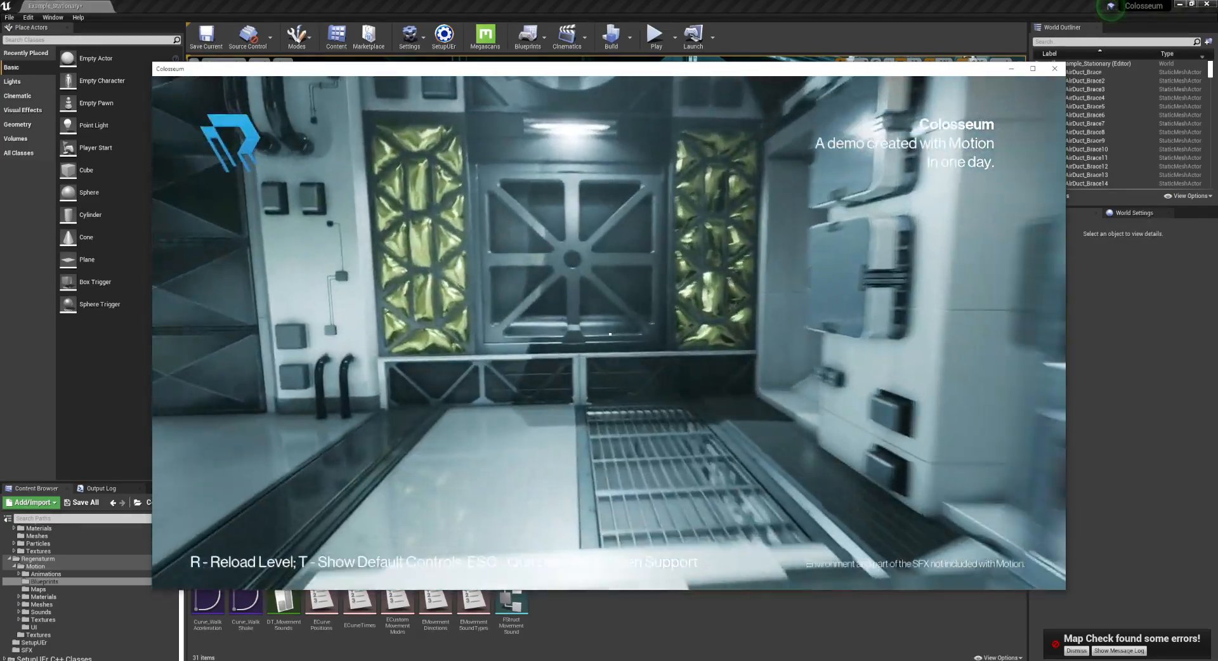
key(w)
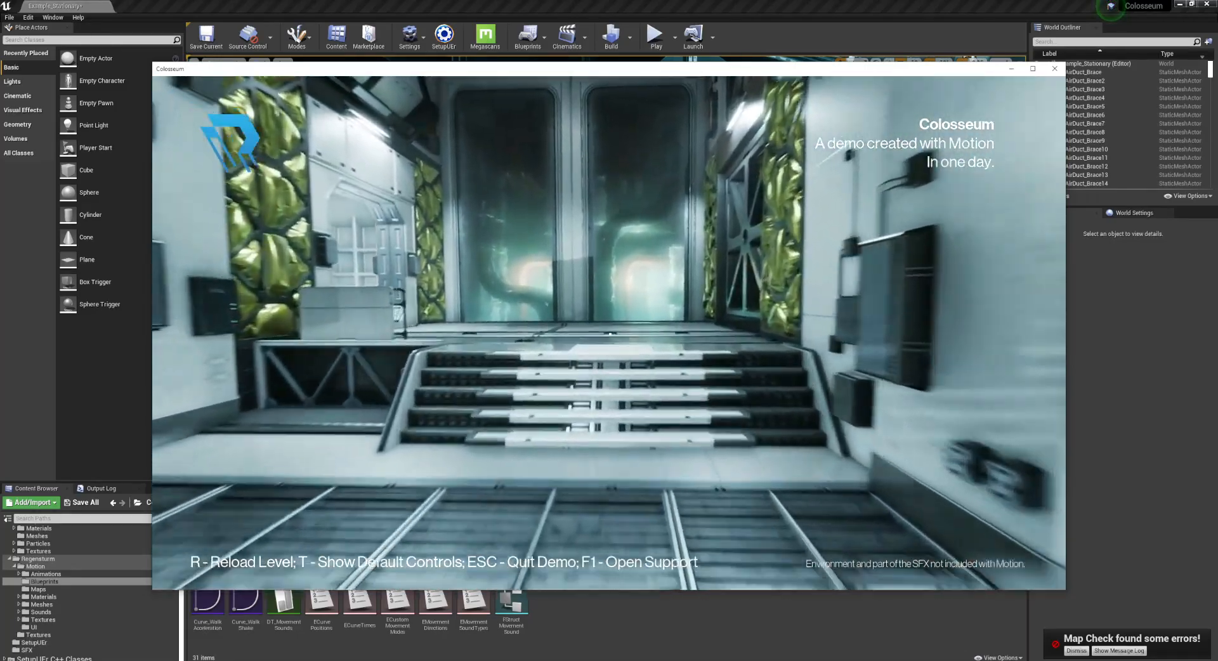